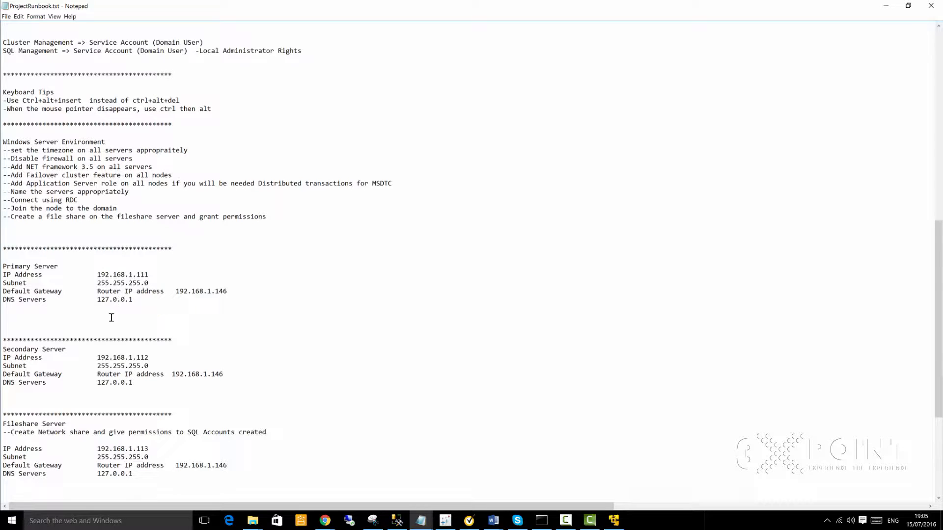
Step: Highlight the DC IP configuration block in the runbook
scroll(121, 235, up, 6)
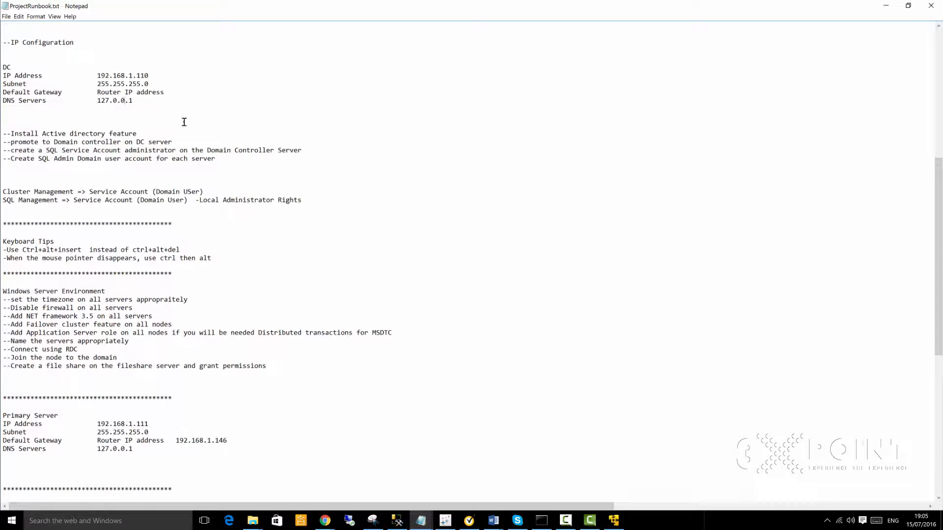
drag(185, 122, 2, 56)
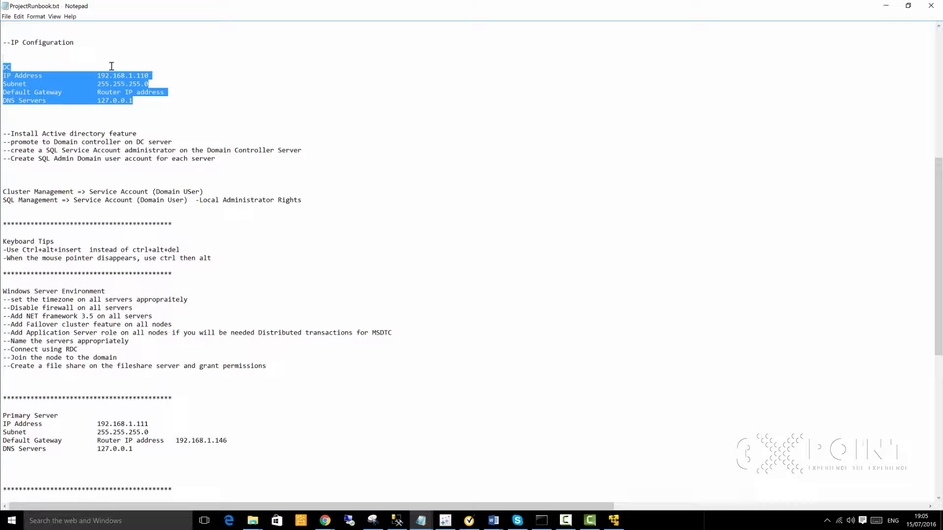
scroll(111, 66, down, 10)
click(43, 208)
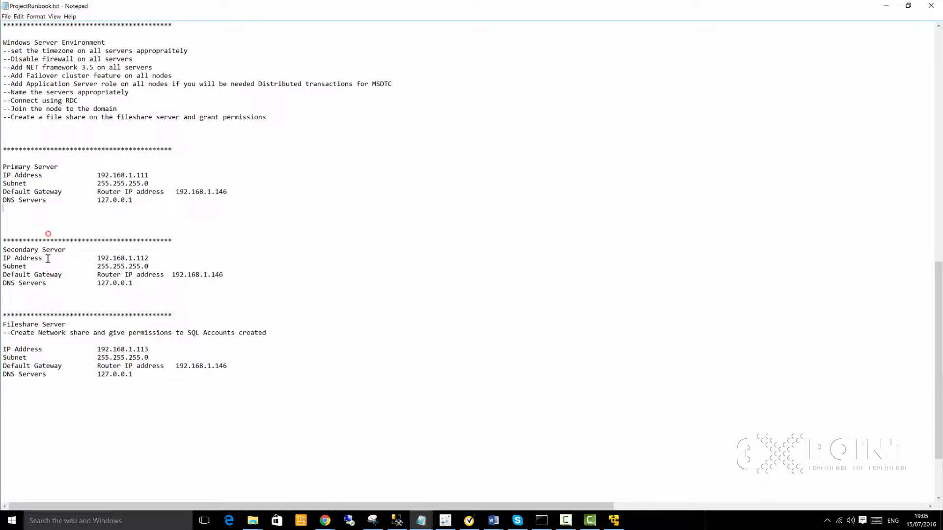
click(59, 387)
Step: Review the Secondary, Primary, DomainController and FileShareServer VMs' details, ending on DomainController
click(614, 520)
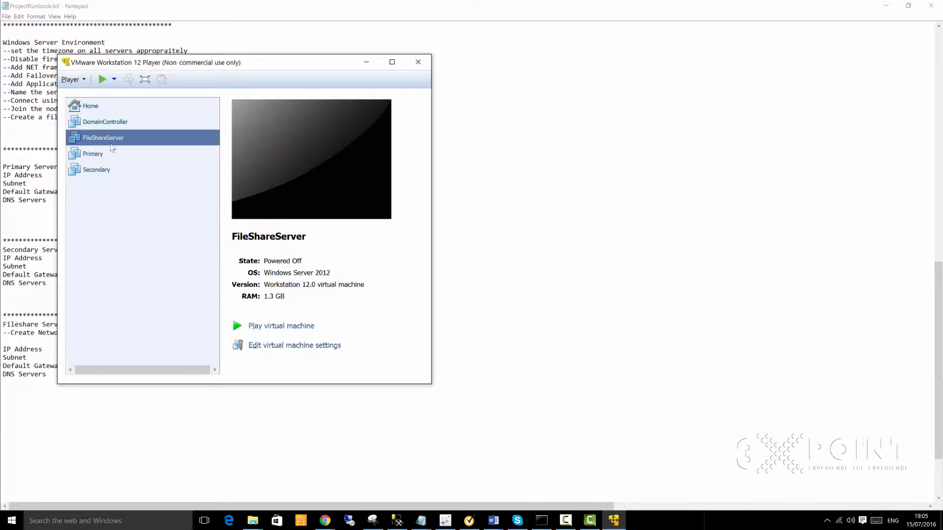
click(99, 172)
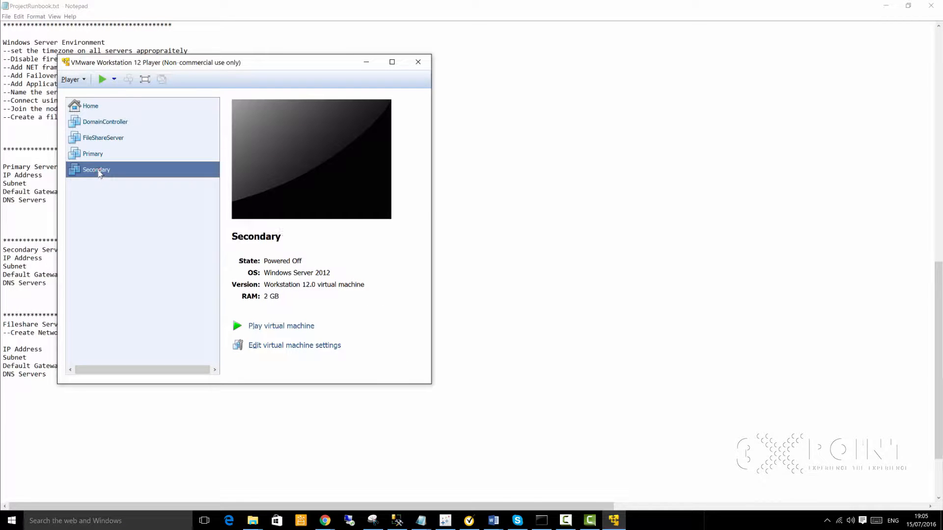
click(100, 156)
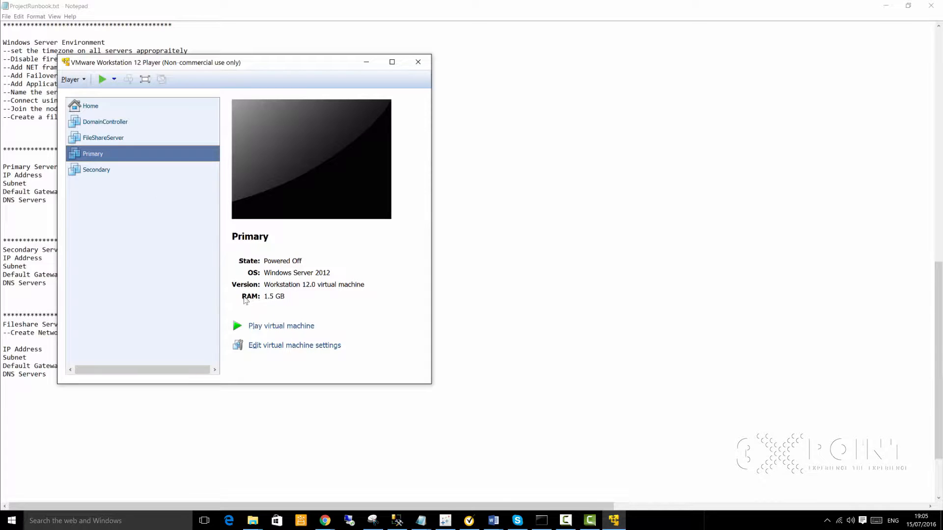
click(104, 122)
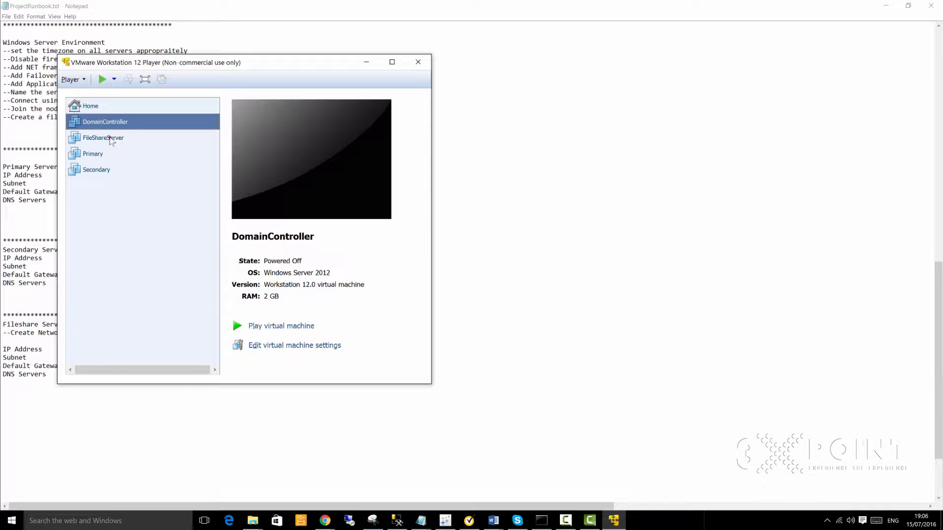
click(111, 139)
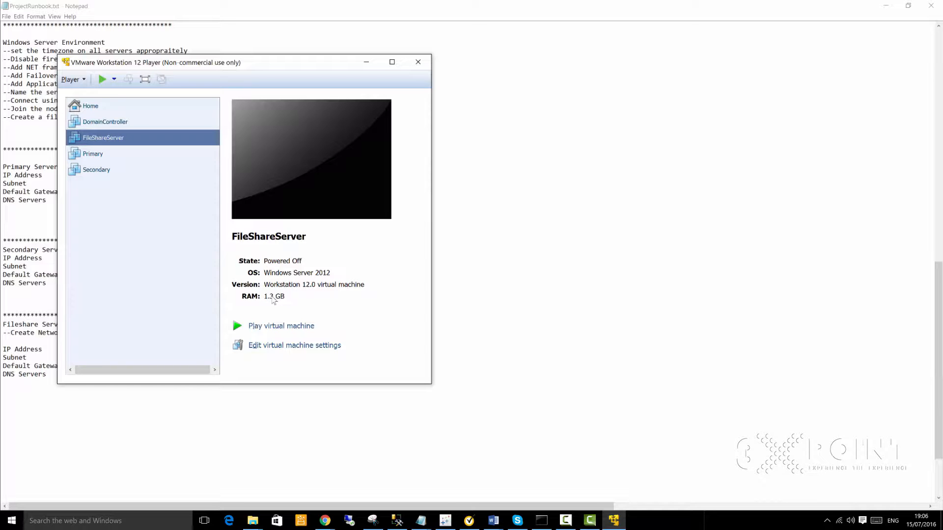
click(90, 149)
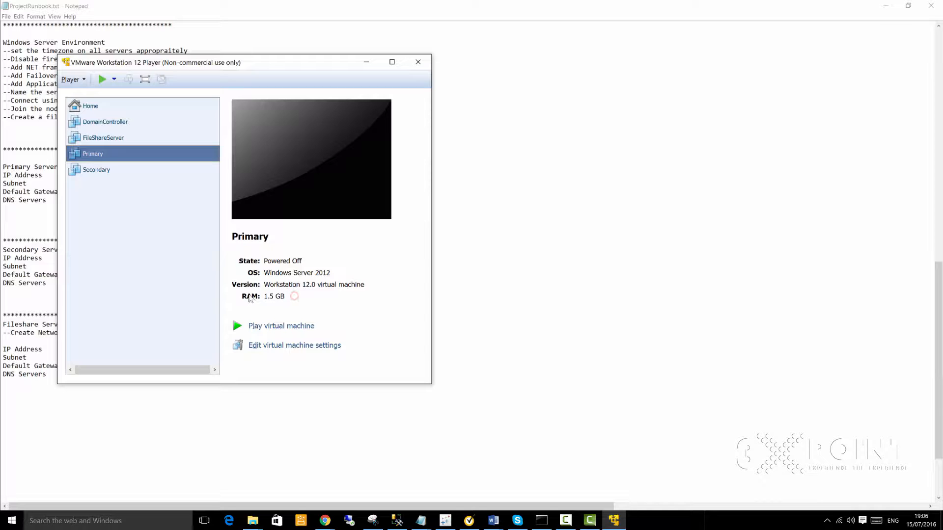
click(106, 123)
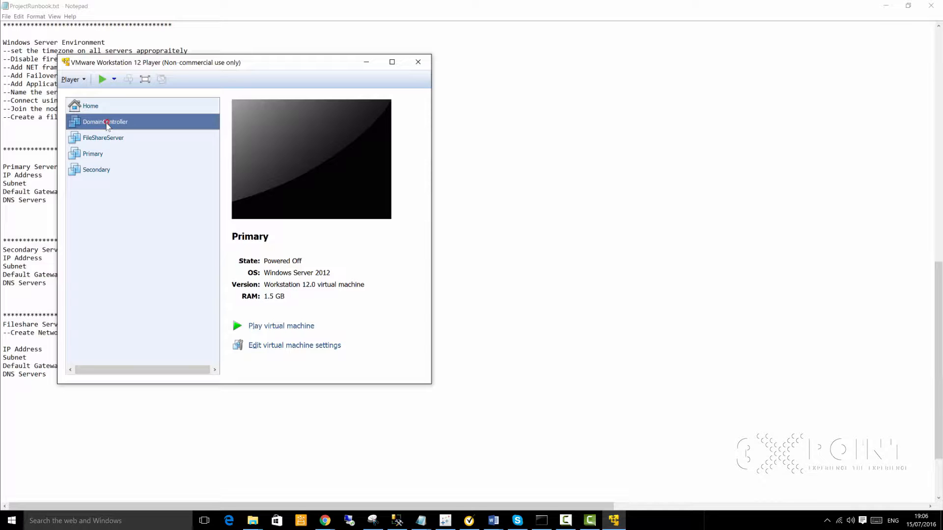
right_click(108, 122)
Step: Set the DomainController VM's memory to 1 GB in its Settings
click(125, 139)
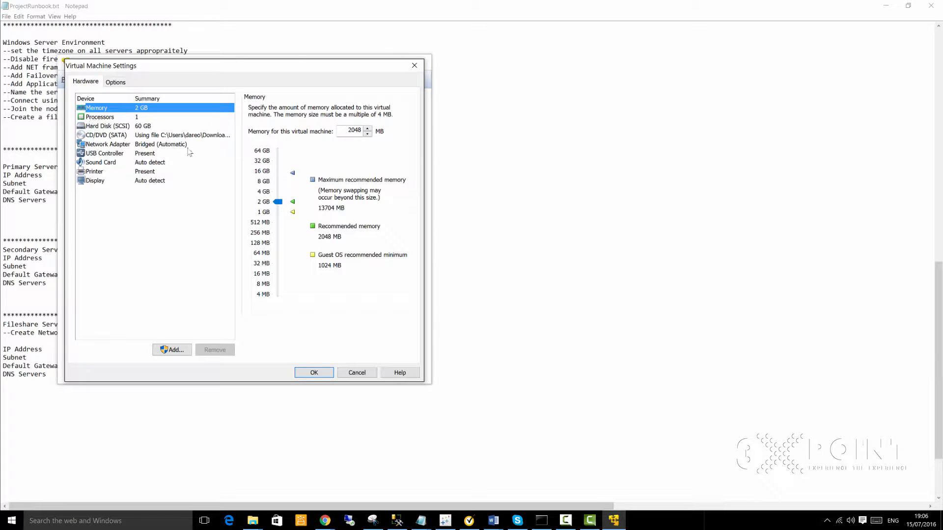
mouse_move(279, 203)
mouse_down()
mouse_move(288, 150)
mouse_move(280, 152)
mouse_move(282, 215)
mouse_up()
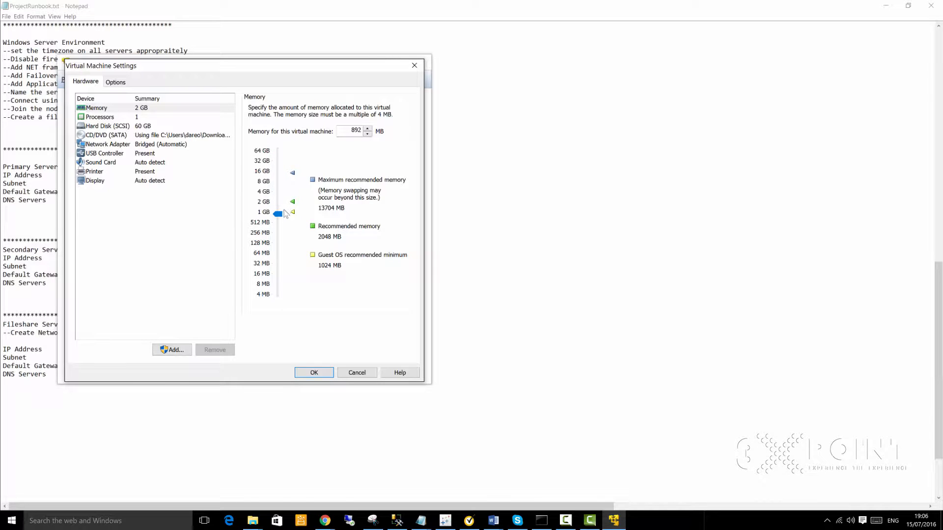
double_click(354, 130)
text(1000)
click(310, 369)
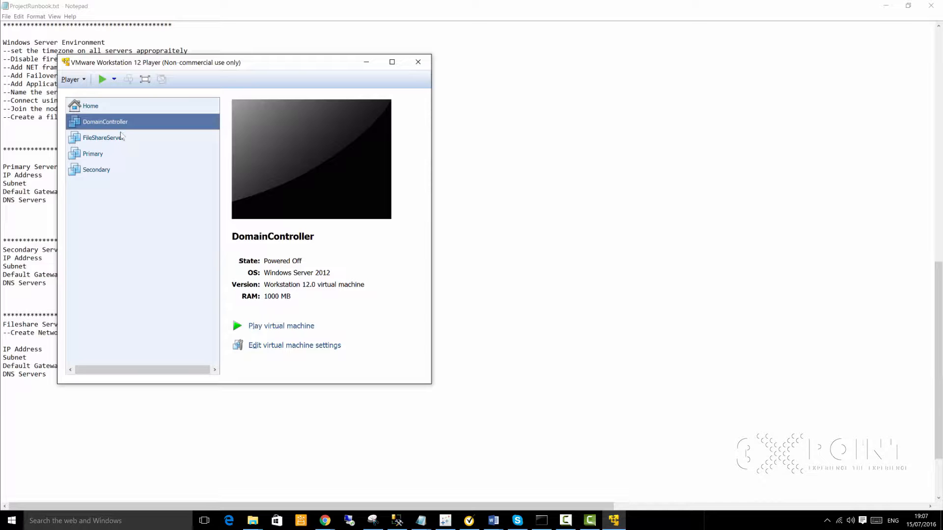
right_click(113, 123)
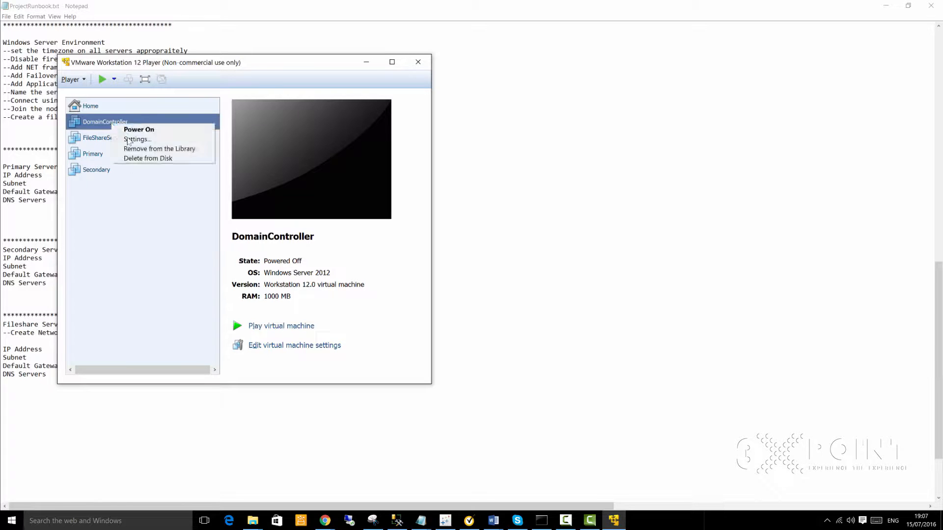
click(151, 148)
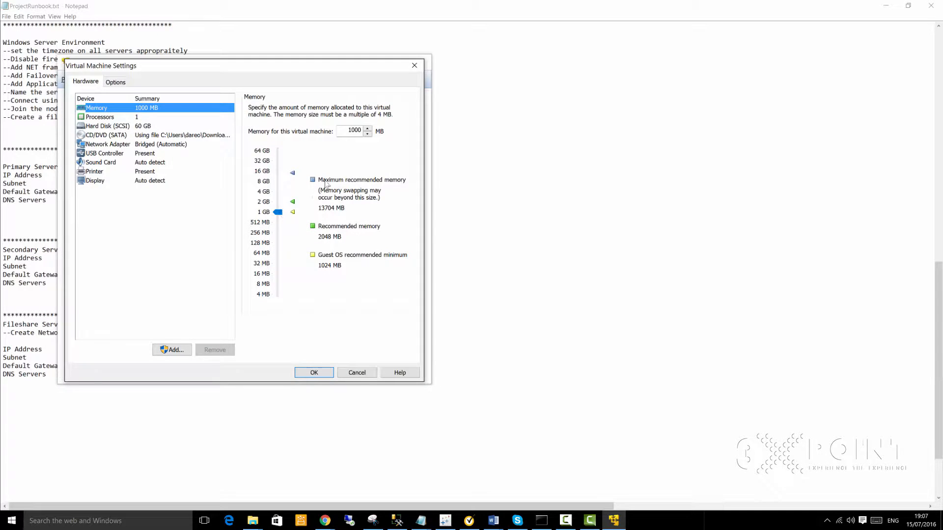
click(352, 131)
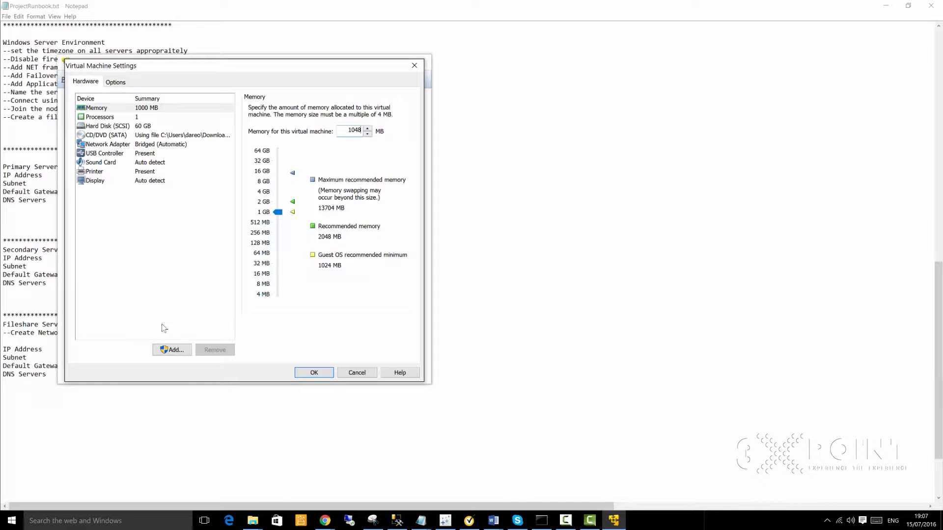
click(313, 372)
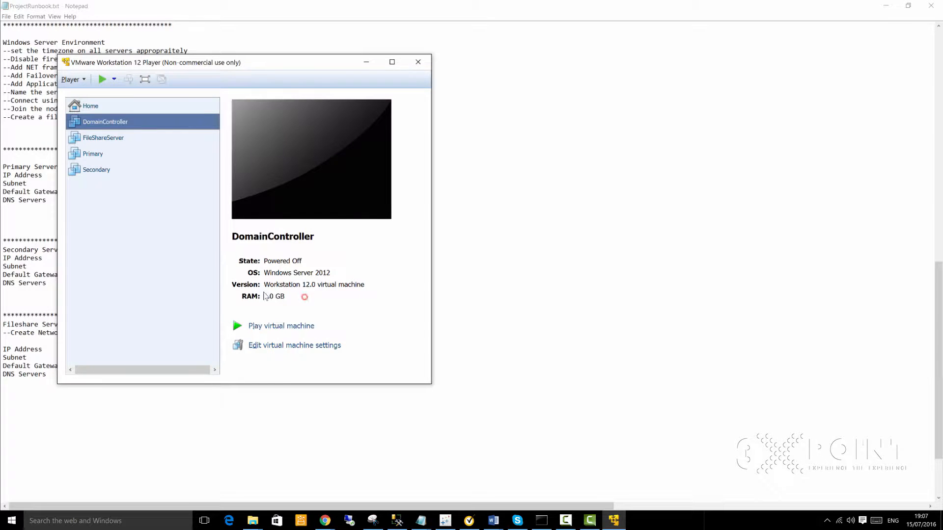
click(99, 171)
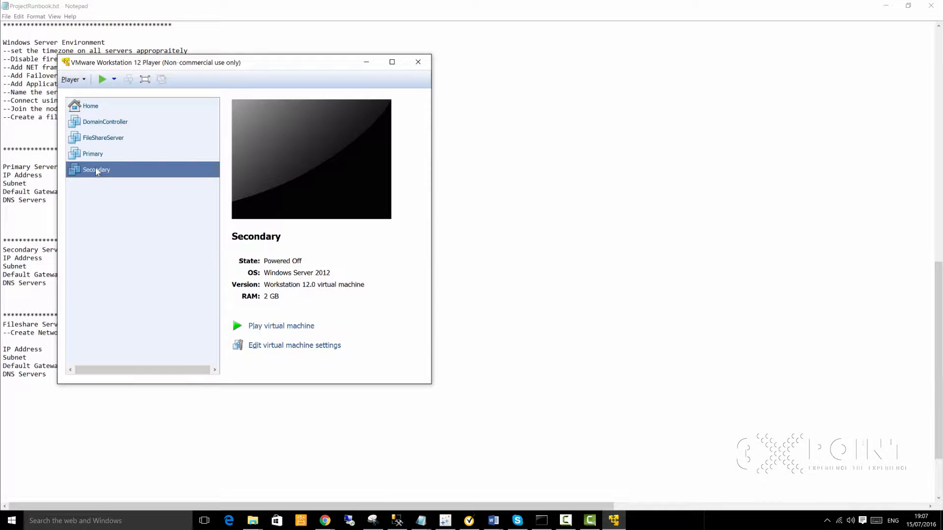
Step: Cut the Secondary VM's memory to 1.5 GB in its Settings
right_click(95, 171)
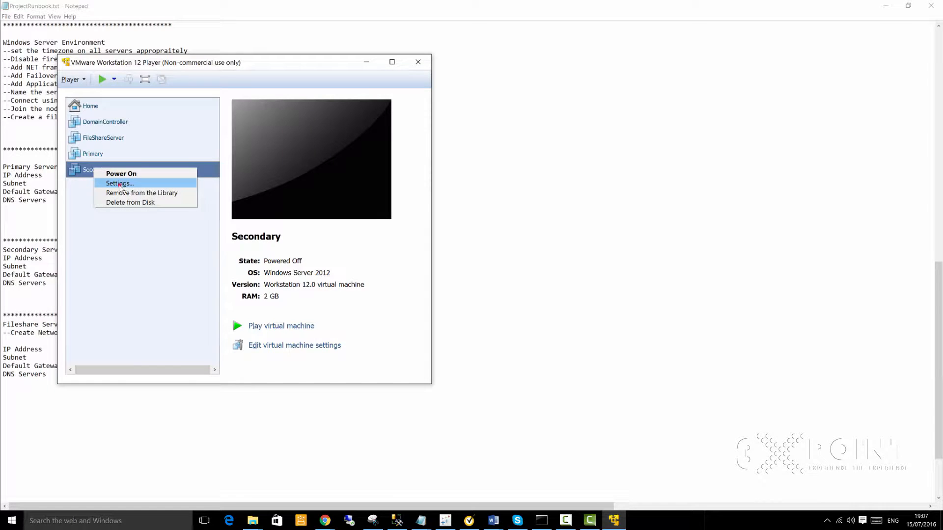
click(119, 184)
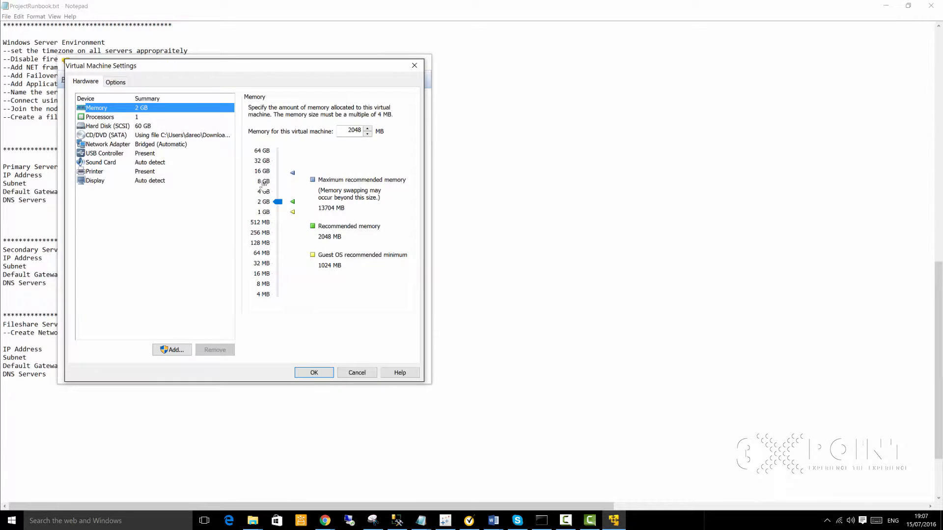
drag(278, 202, 277, 208)
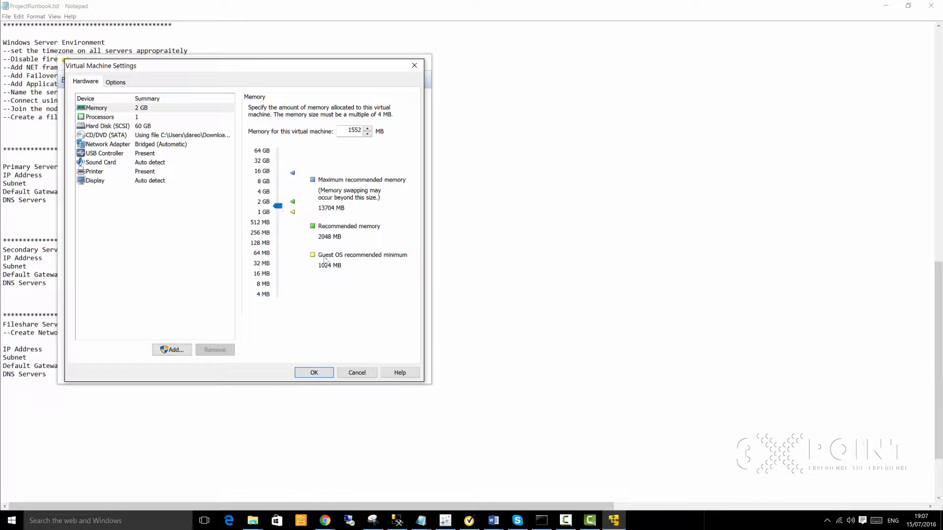
click(315, 372)
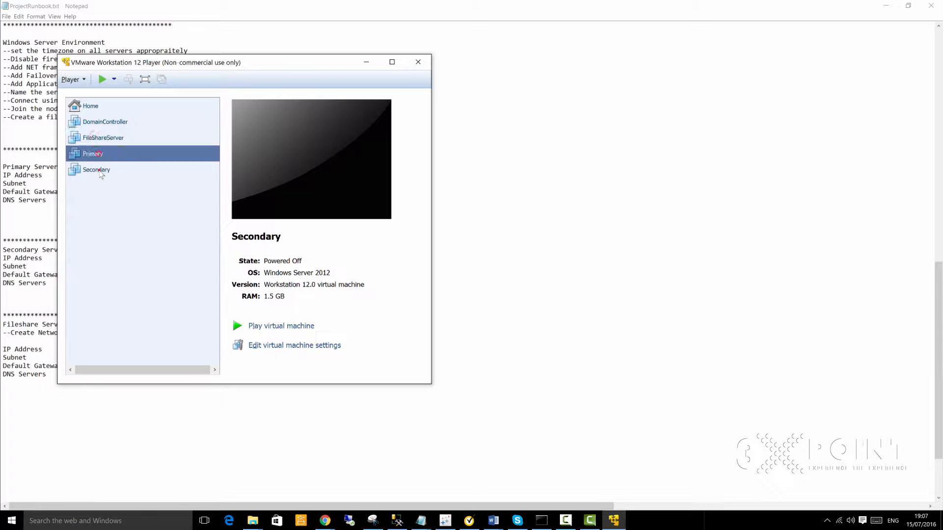
click(98, 156)
Step: Power on the Primary VM from the library
right_click(98, 155)
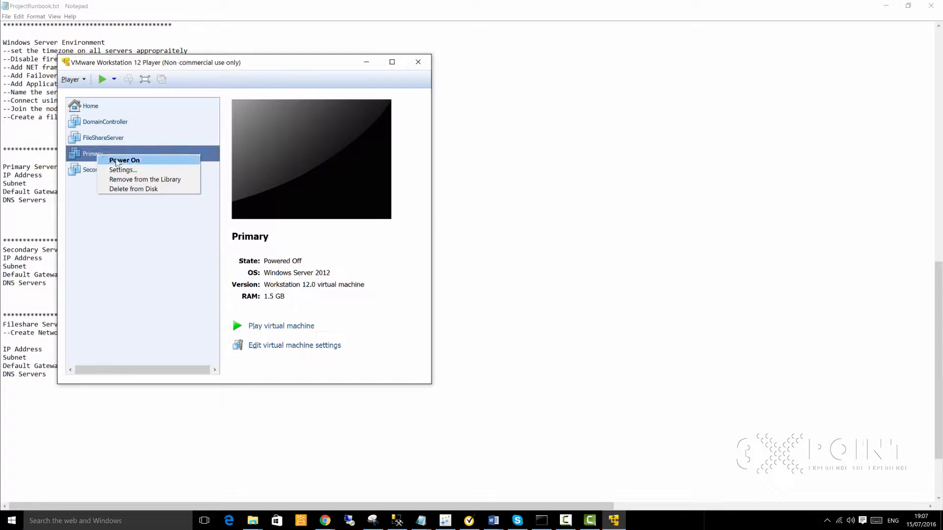
click(118, 161)
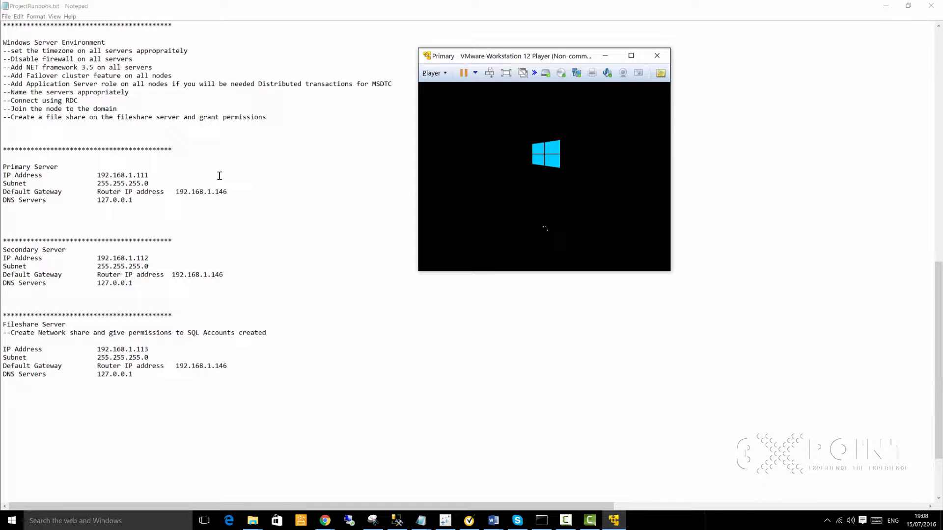
Step: Select the DC IP address 192.168.1.110 in ProjectRunbook.txt
click(213, 193)
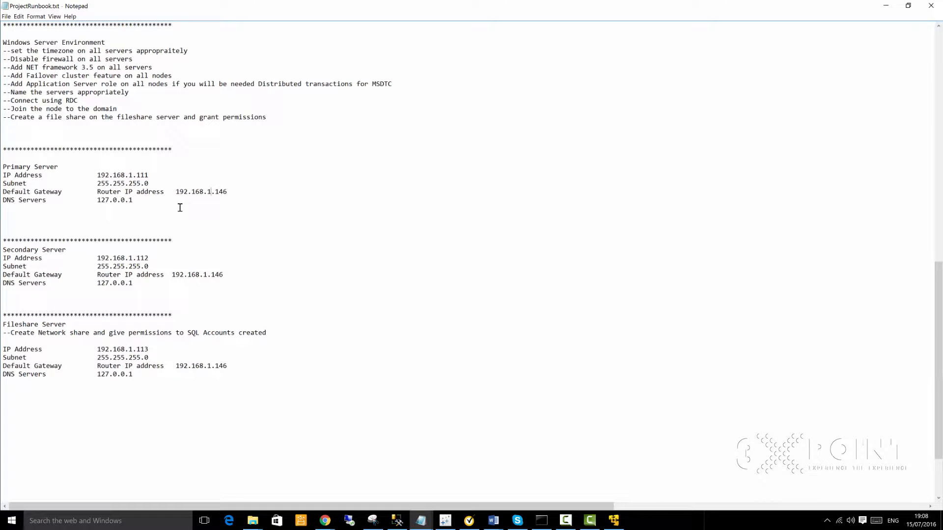
scroll(173, 191, up, 5)
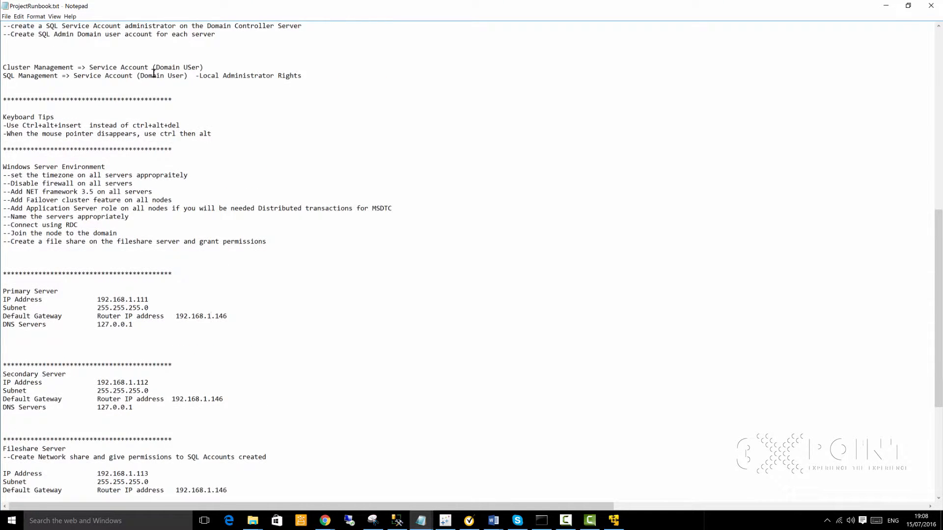
scroll(155, 76, up, 4)
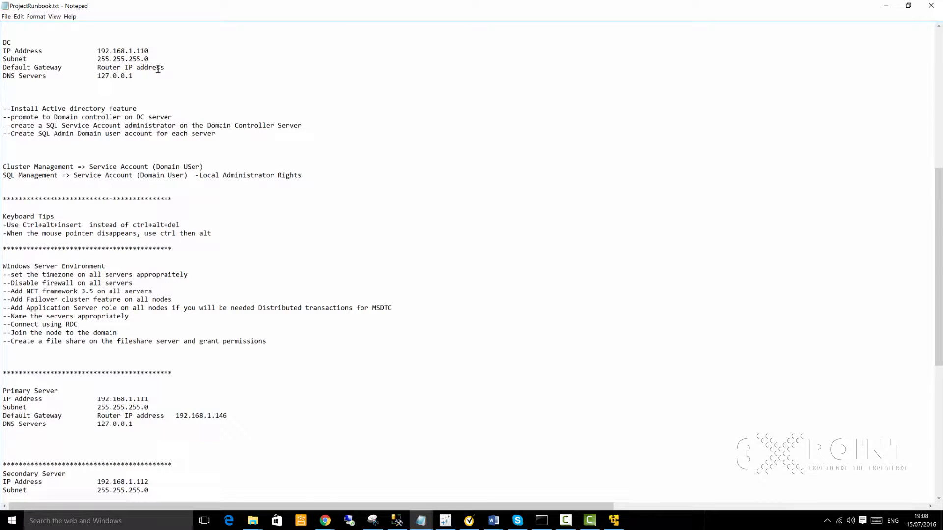
drag(63, 67, 2, 68)
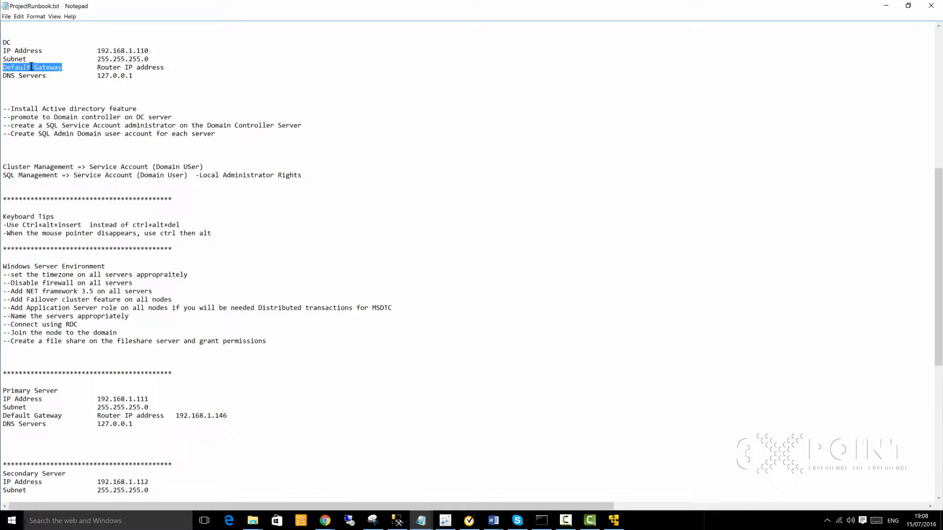
click(48, 76)
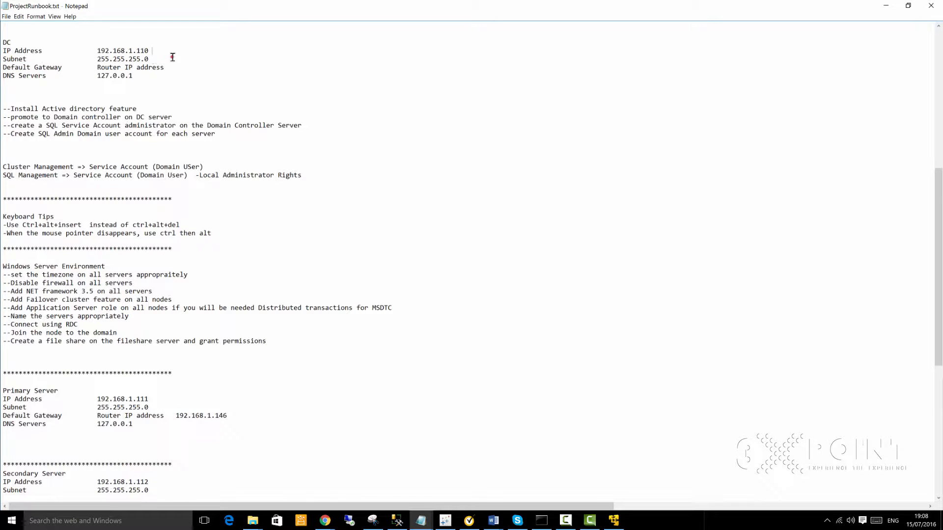
double_click(107, 51)
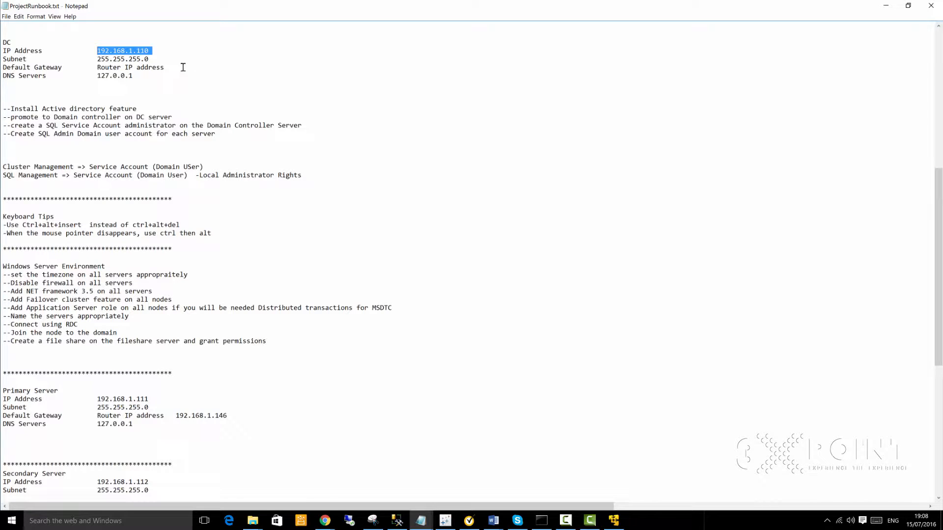
click(201, 76)
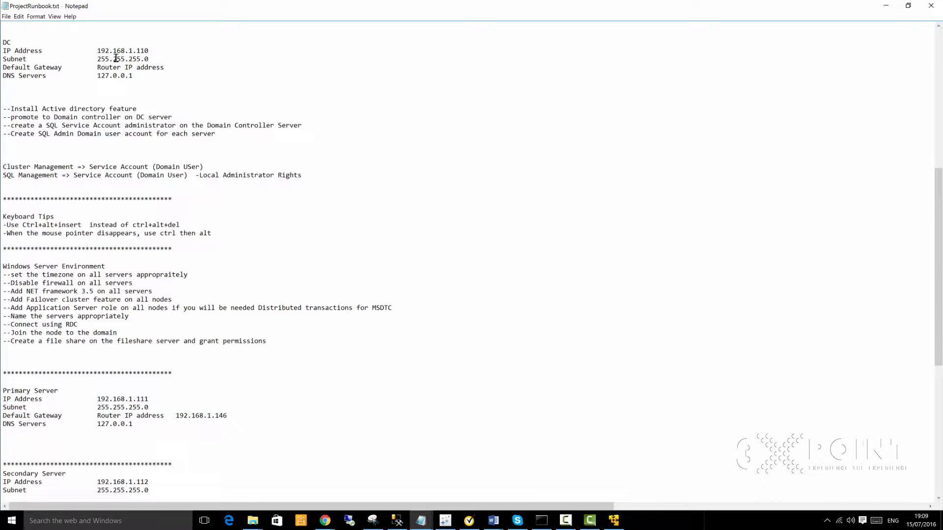
click(173, 68)
drag(155, 51, 96, 51)
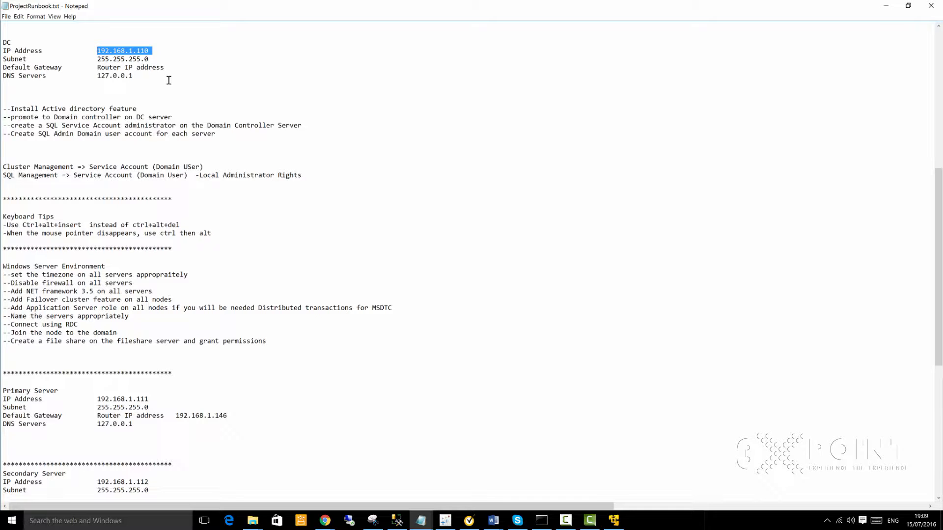
Step: Scroll through the runbook and select the final digits of the DC IP
click(199, 79)
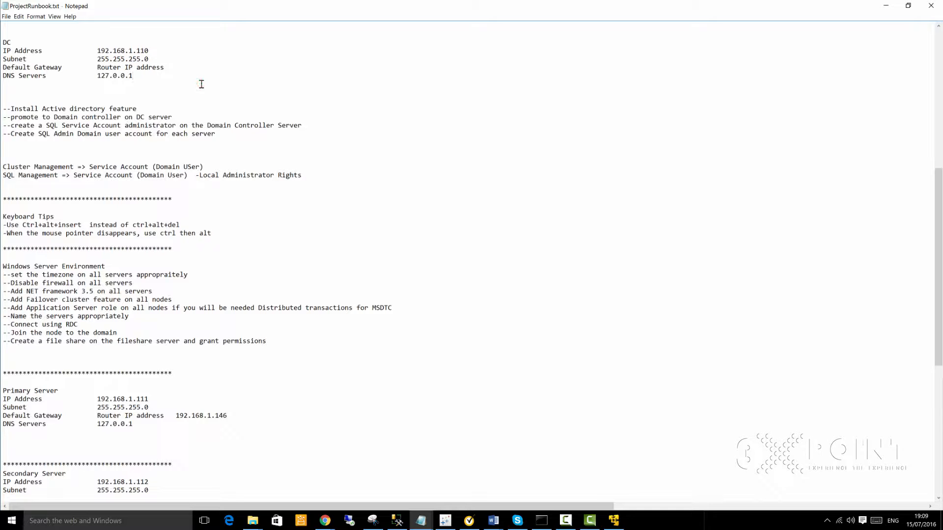
scroll(241, 147, down, 1)
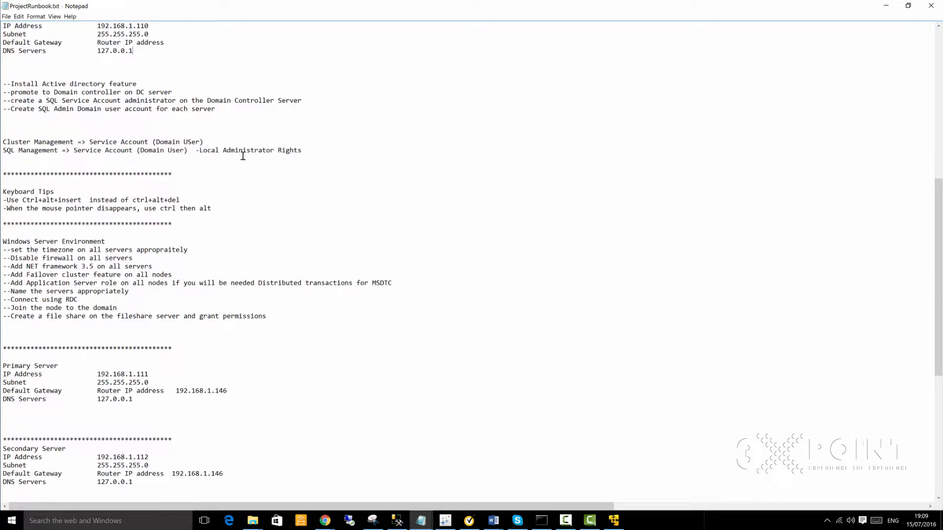
scroll(236, 165, down, 2)
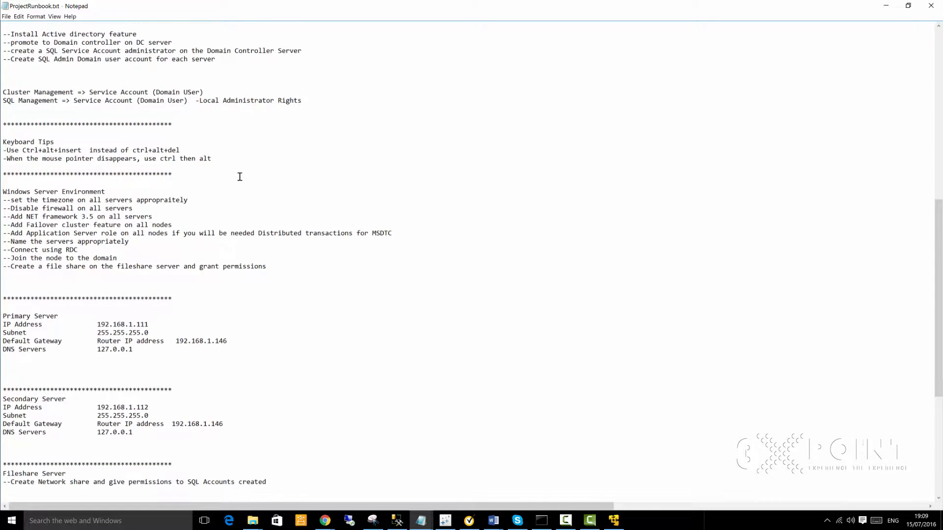
scroll(240, 176, down, 4)
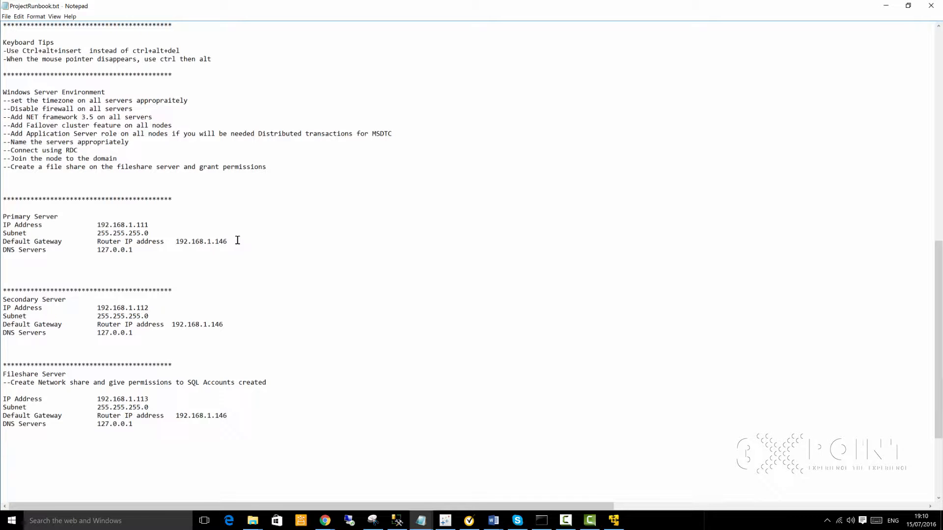
scroll(187, 153, up, 2)
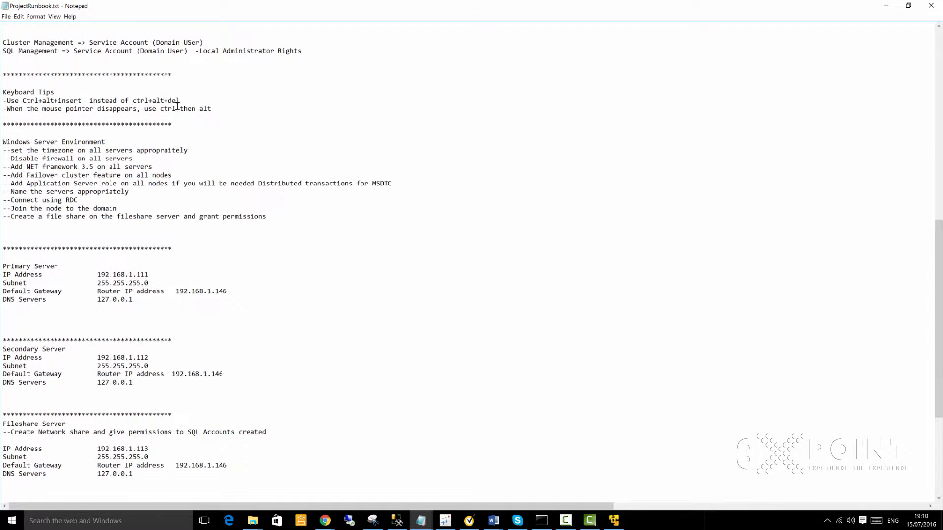
scroll(177, 104, up, 6)
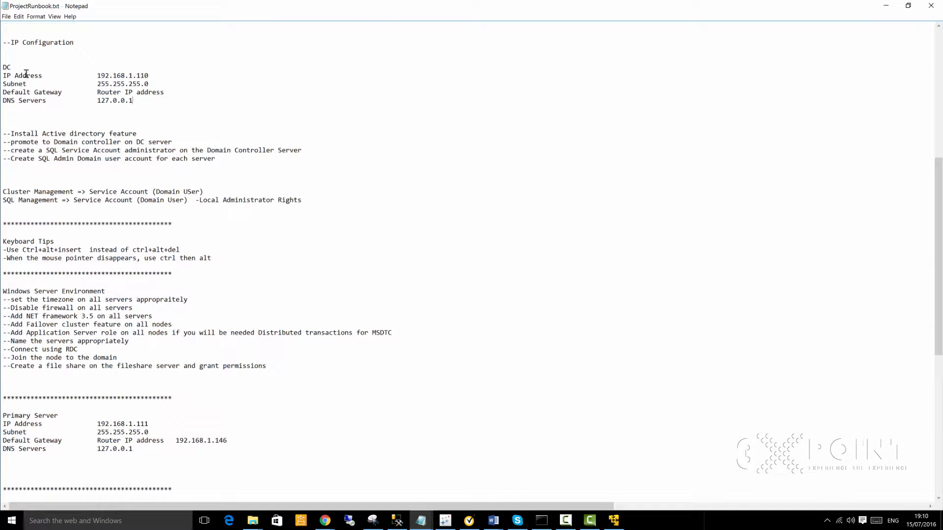
click(140, 75)
key(shift+End)
scroll(142, 265, down, 3)
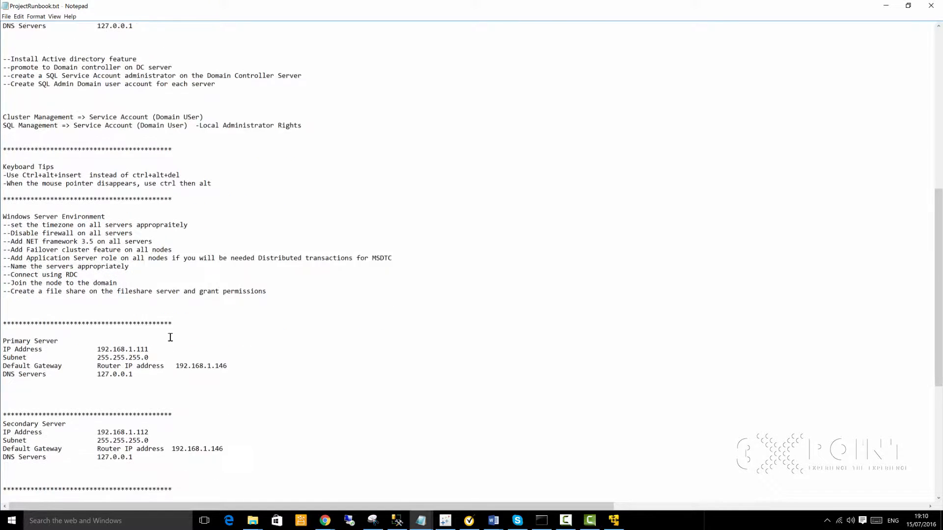
scroll(171, 338, down, 1)
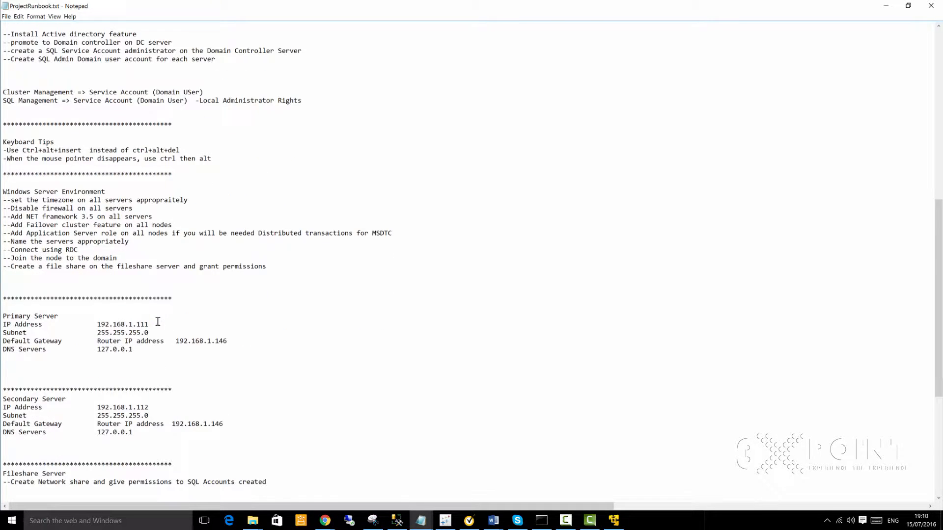
Step: Inspect the Secondary Server IP 192.168.1.112 by selecting its parts, then return to VMware Player
drag(157, 321, 146, 323)
scroll(172, 354, down, 2)
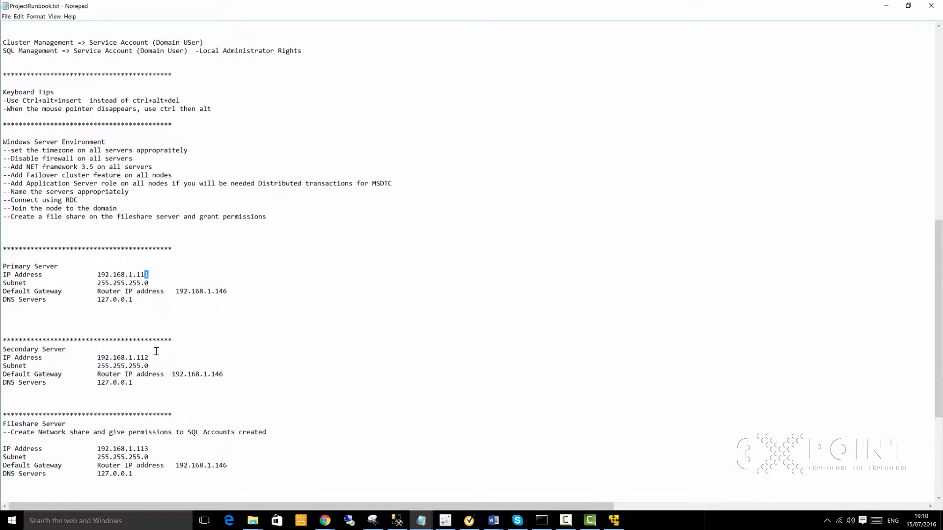
click(141, 358)
click(132, 357)
drag(115, 358, 97, 358)
click(168, 400)
click(174, 403)
drag(149, 358, 136, 357)
click(176, 402)
drag(148, 357, 132, 358)
click(159, 357)
scroll(194, 359, down, 1)
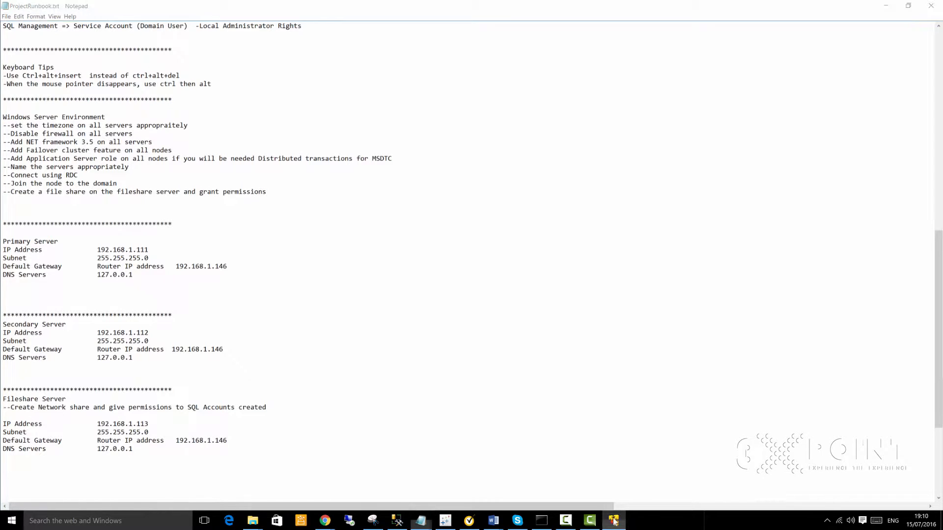
click(614, 521)
Step: Maximize the Player window and sign in to the Primary guest with the administrator password
click(630, 57)
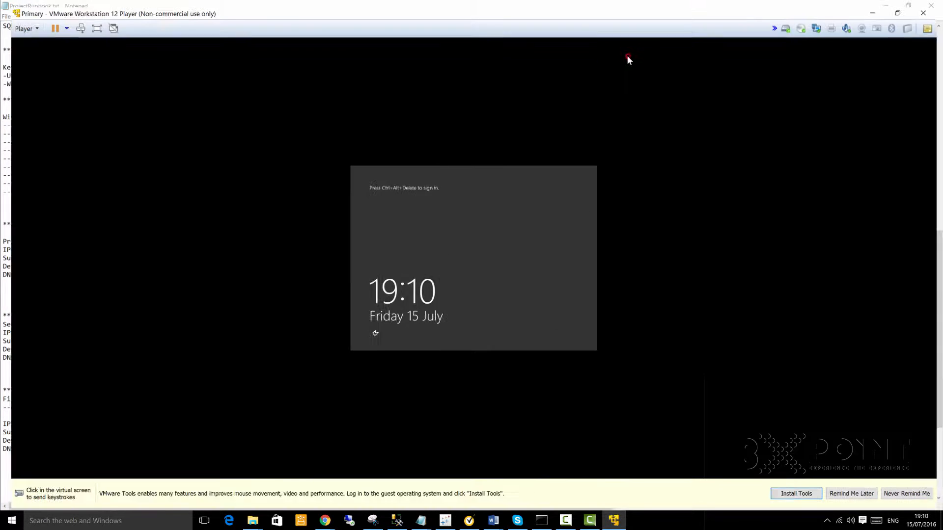
click(461, 212)
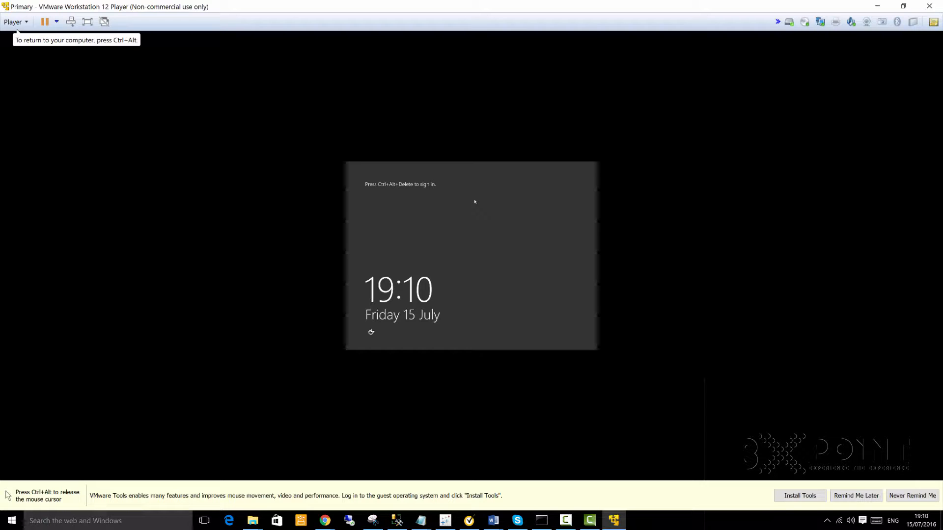
key(ctrl+alt+Insert)
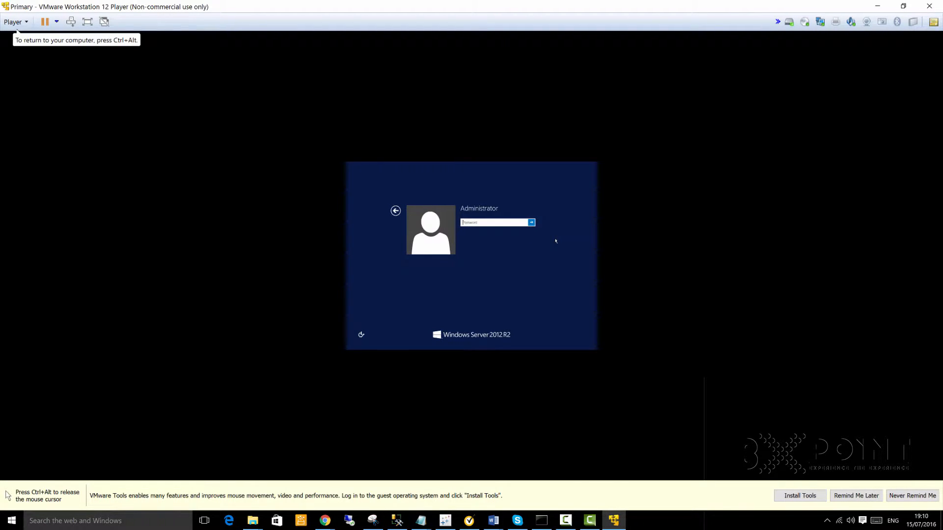
text(Pa)
key(Return)
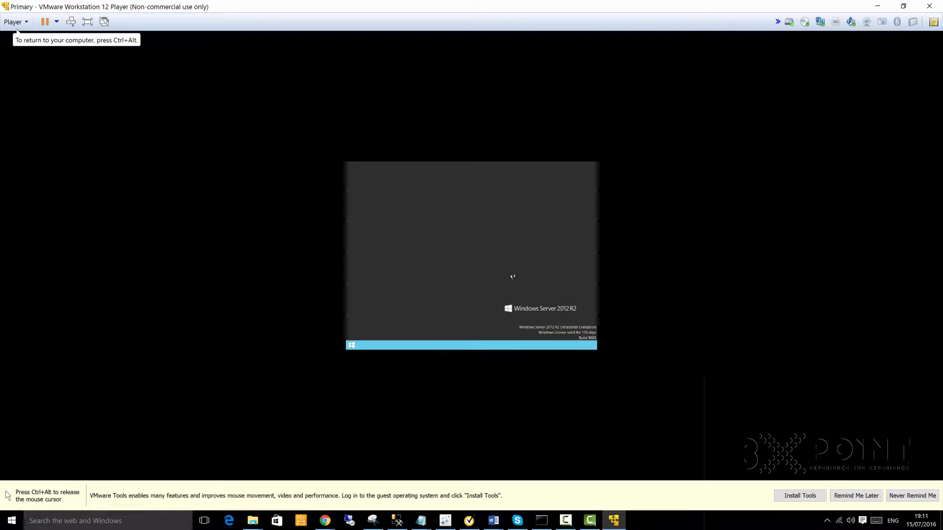
key(ctrl+alt)
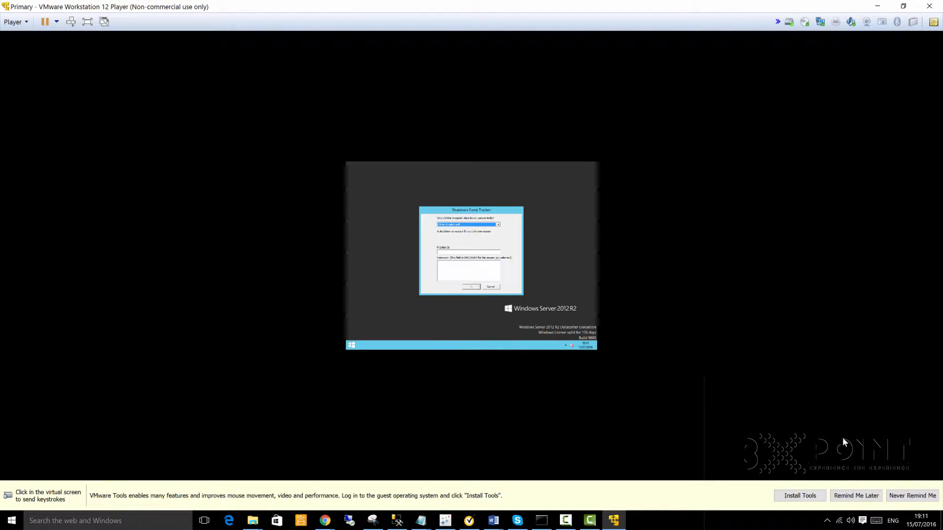
Step: Start the VMware Tools install, dismiss Shutdown Event Tracker, and clear the guest desktop
click(804, 497)
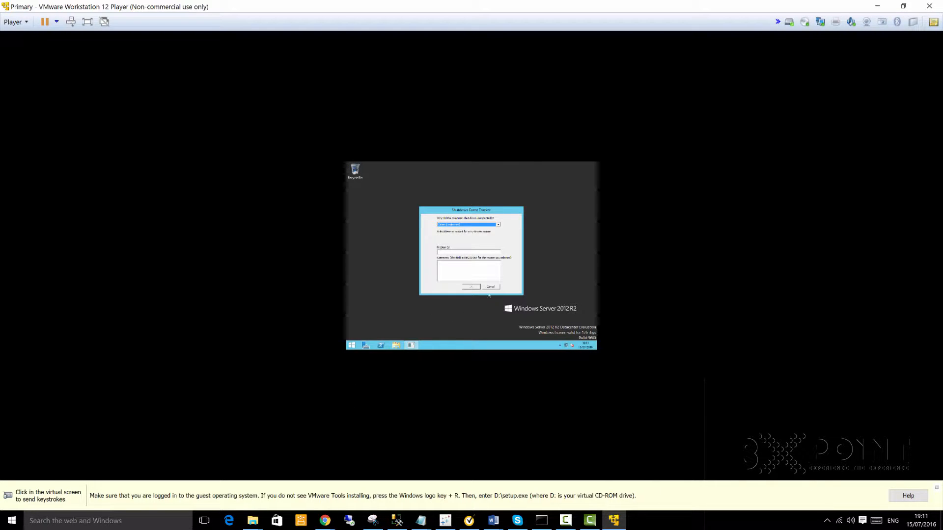
click(491, 287)
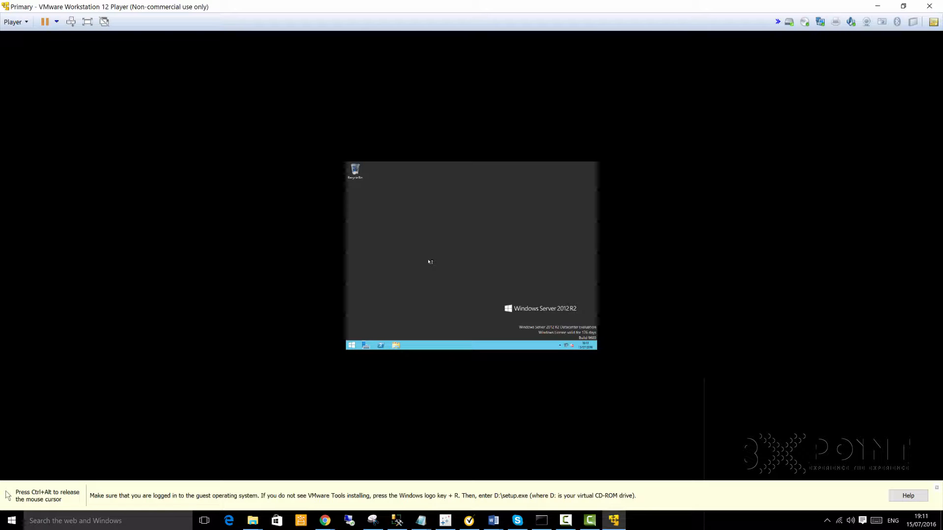
key(super+e)
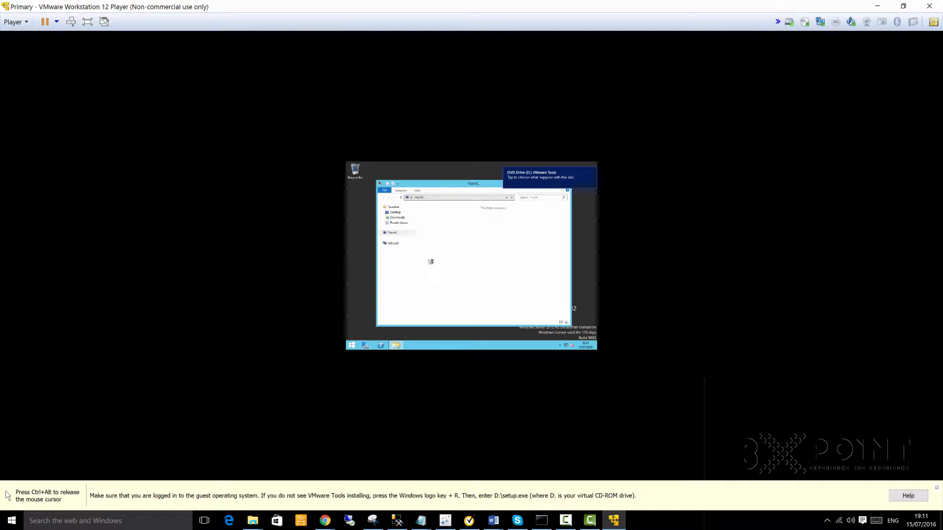
key(ctrl+alt)
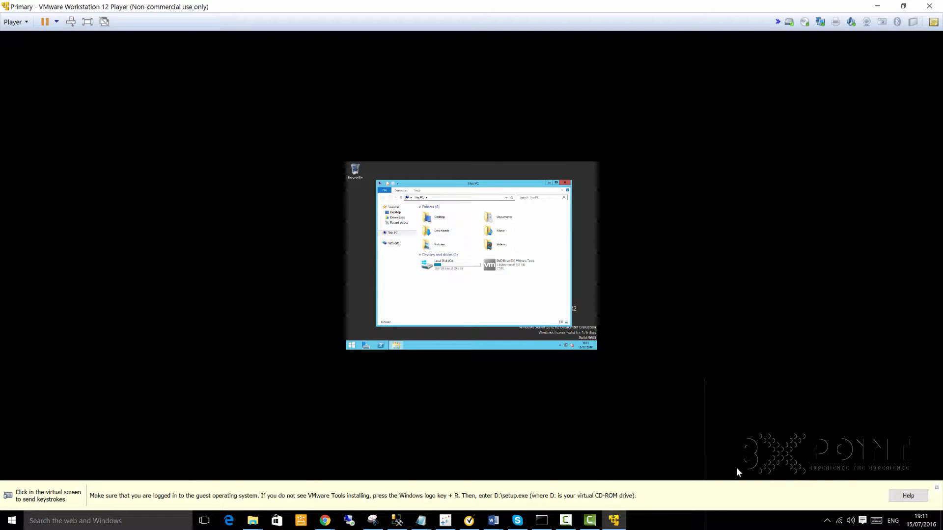
click(481, 262)
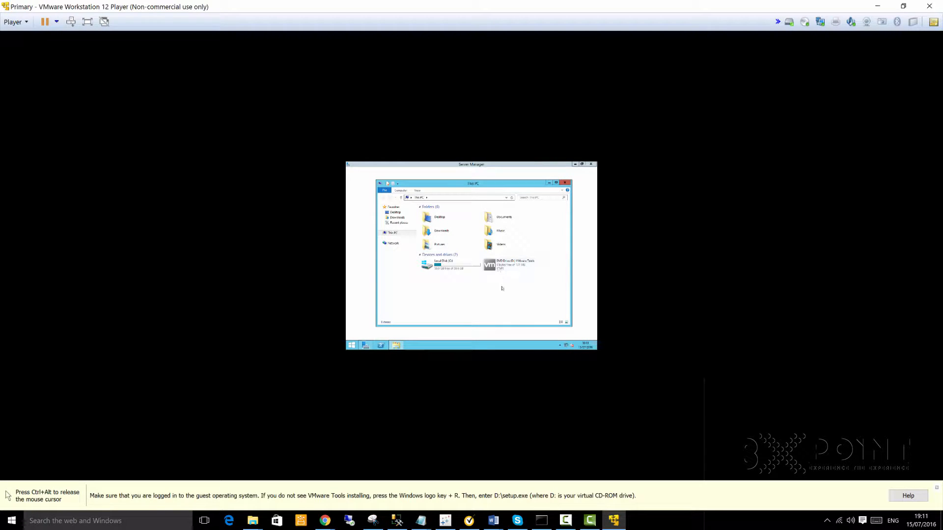
key(ctrl+alt)
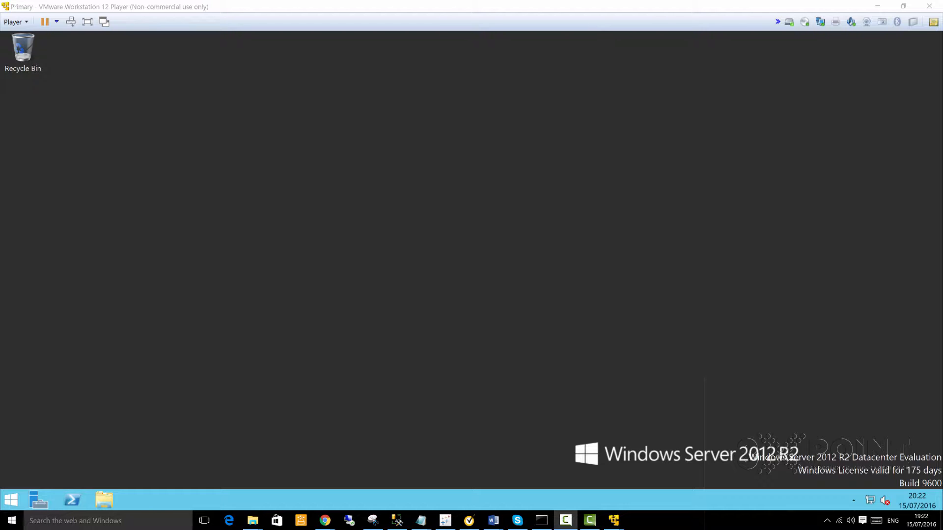
Step: Launch cmd via Run and confirm hostname returns primary
click(11, 500)
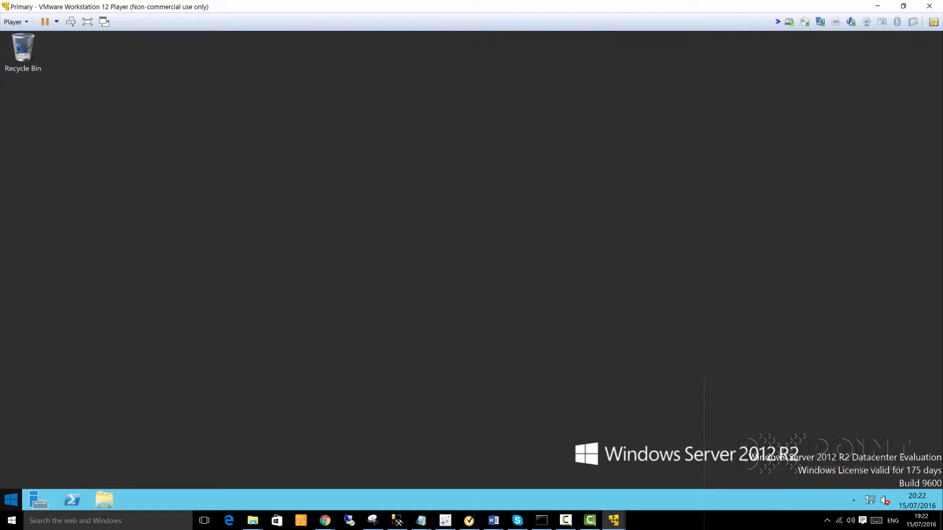
right_click(10, 499)
click(34, 467)
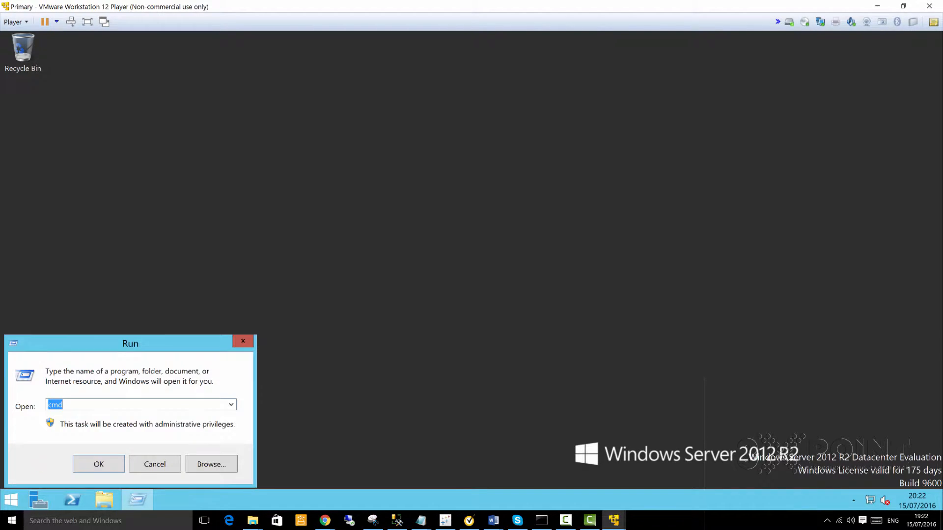
key(Return)
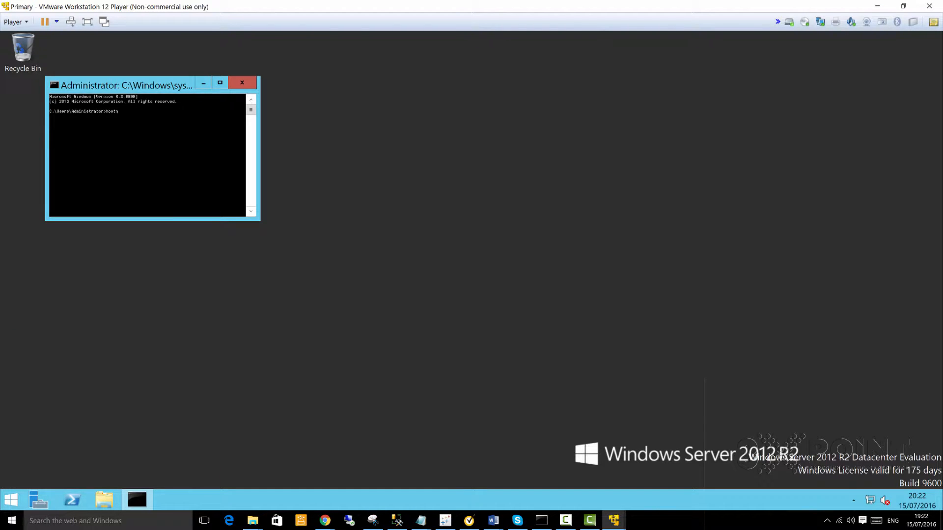
key(Return)
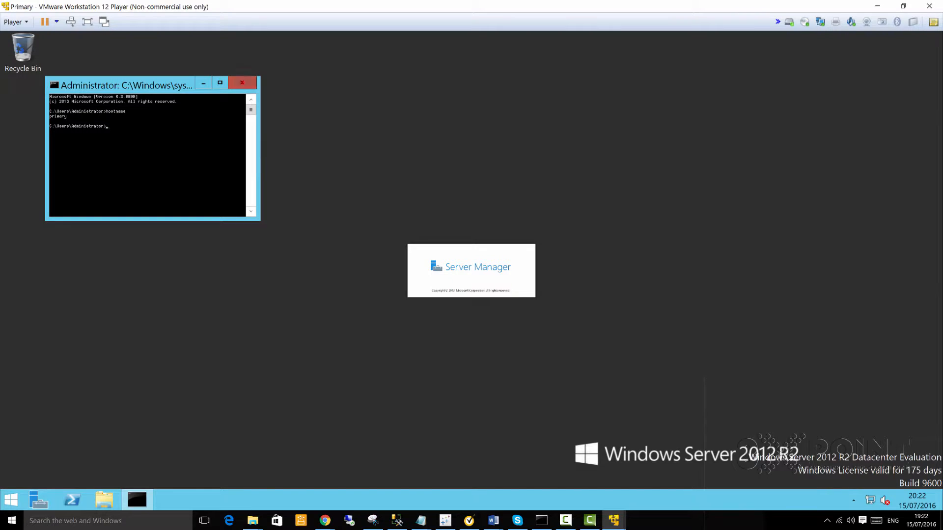
Step: Close the command prompt, check the runbook's Primary Server addresses, and open Network and Sharing Center
click(241, 83)
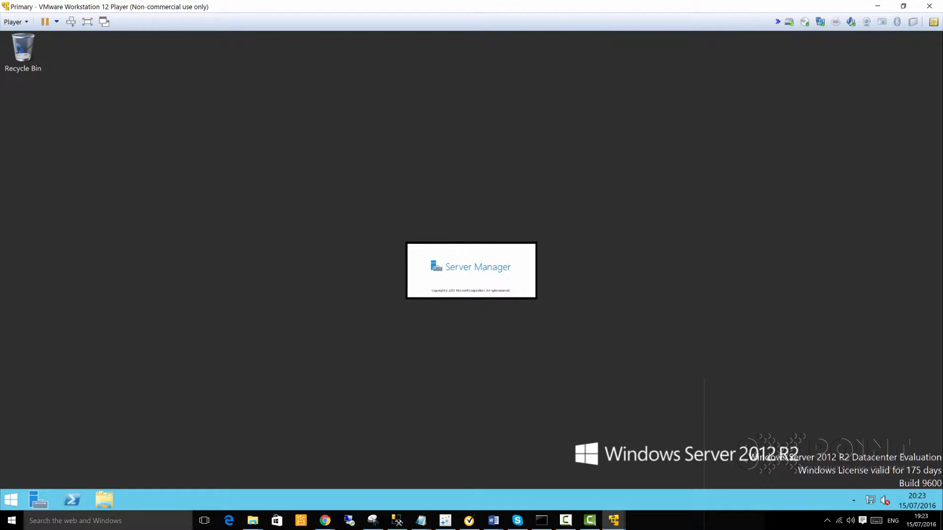
mouse_move(420, 520)
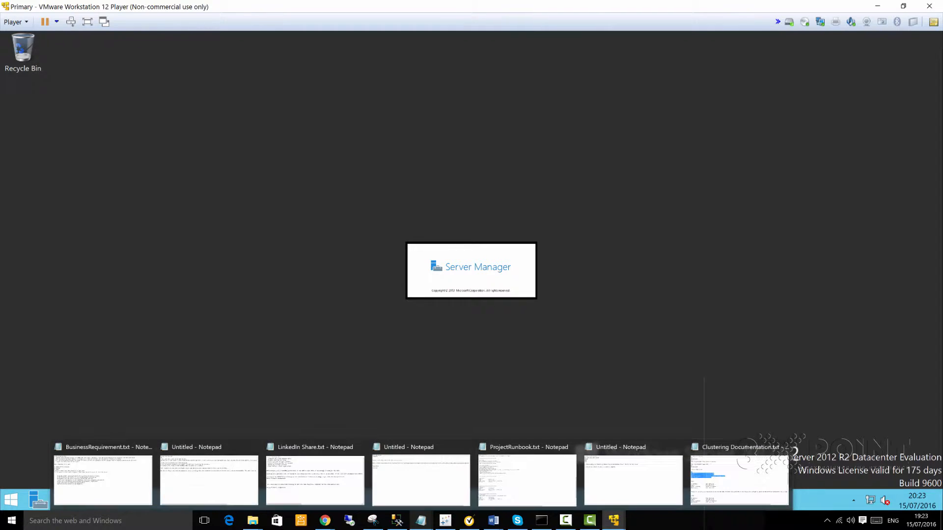
click(517, 469)
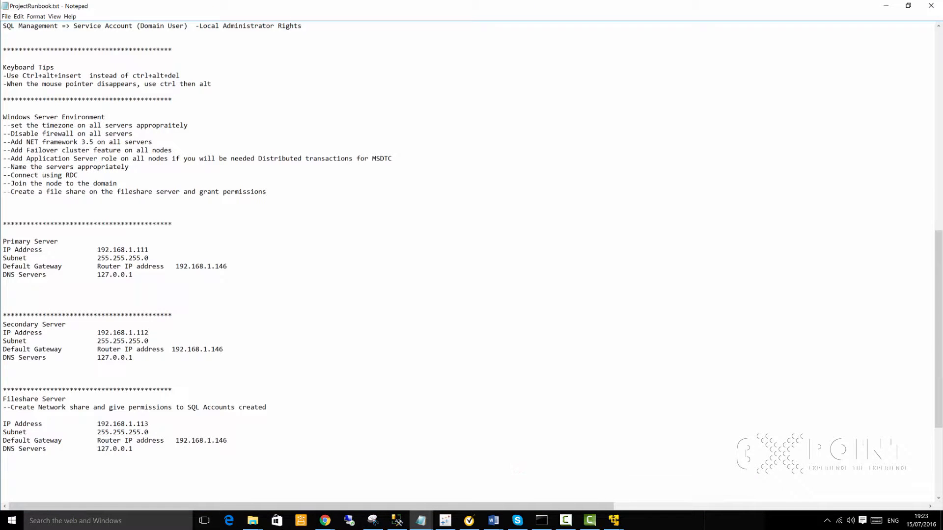
key(alt+Tab)
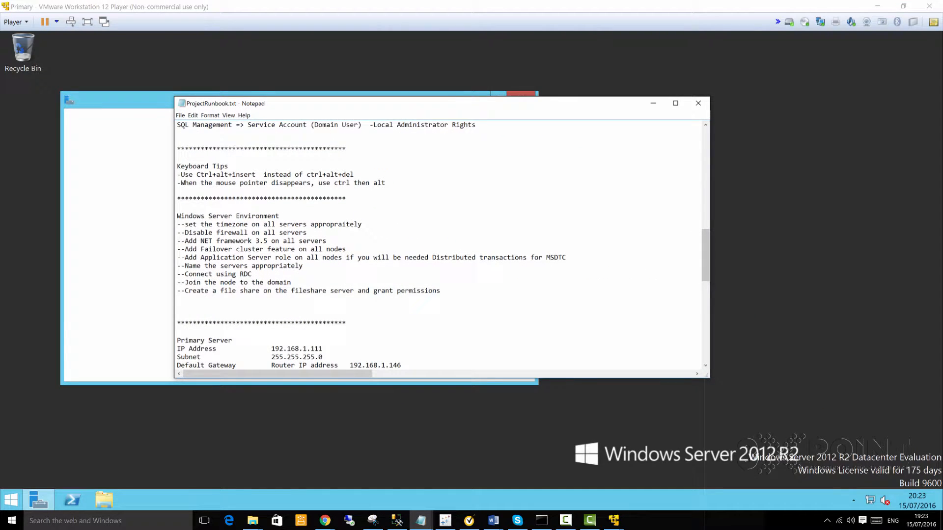
key(alt+Tab)
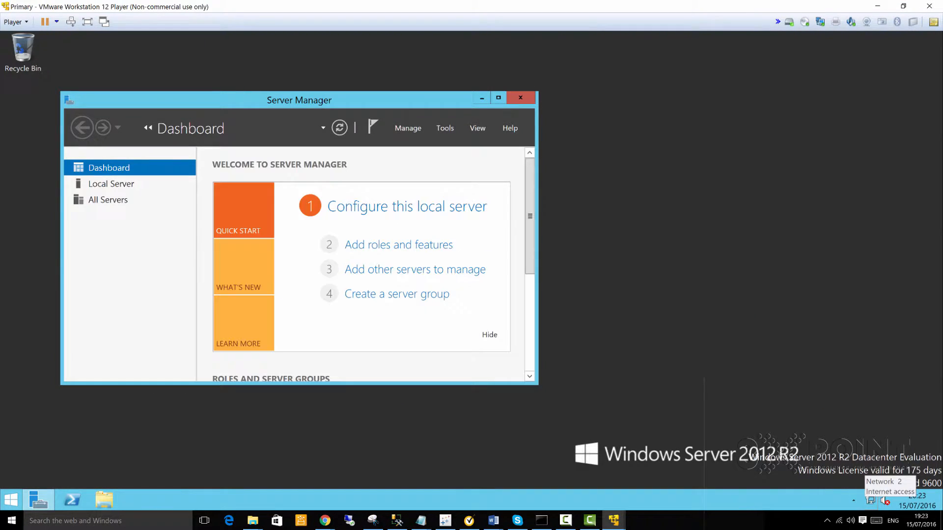
right_click(885, 501)
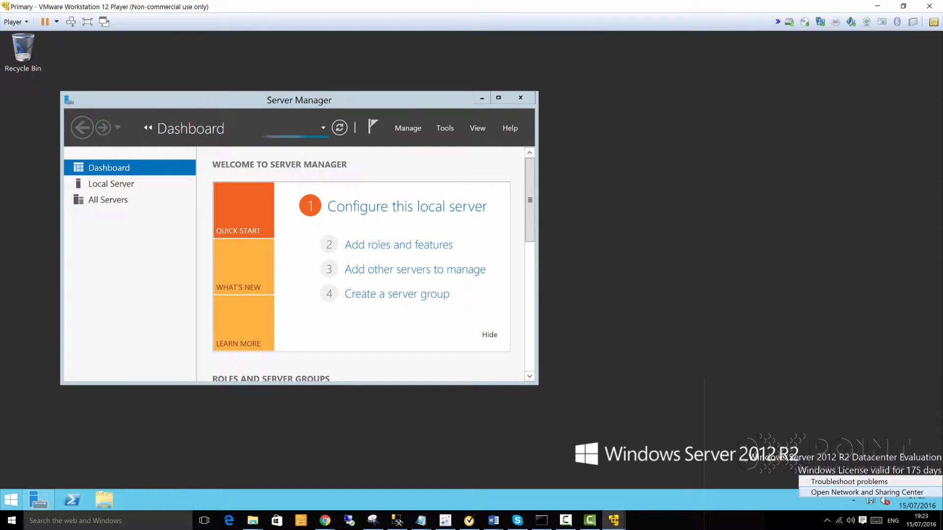
click(870, 493)
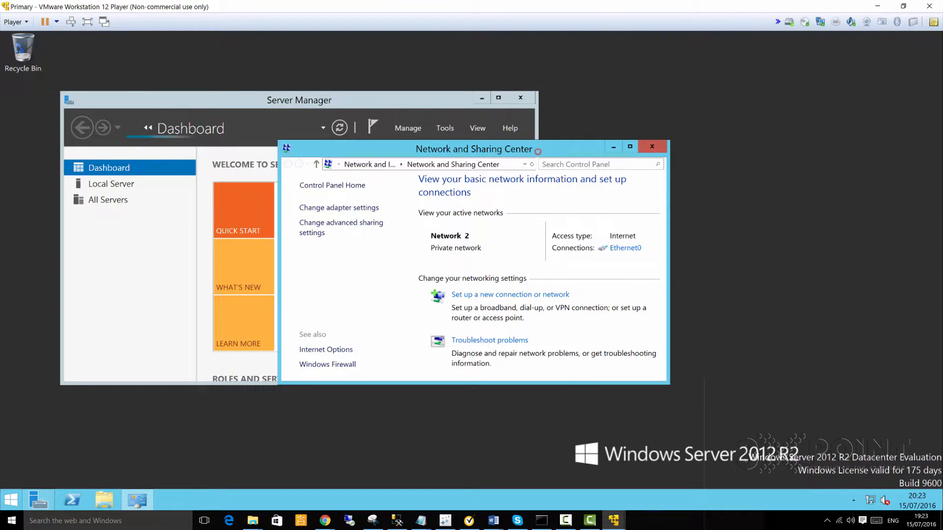
Step: Open Ethernet0's IPv4 properties and switch to a manually entered IP address and DNS
drag(538, 149, 661, 122)
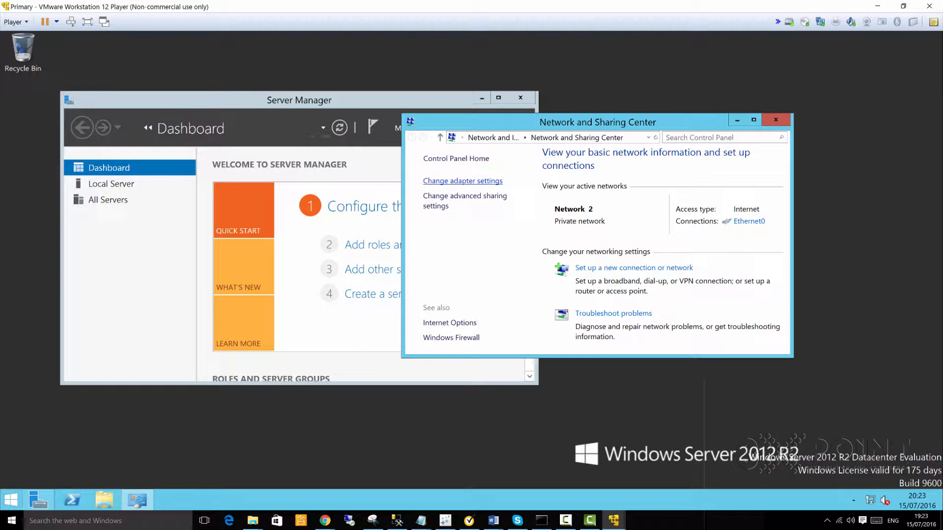
click(468, 181)
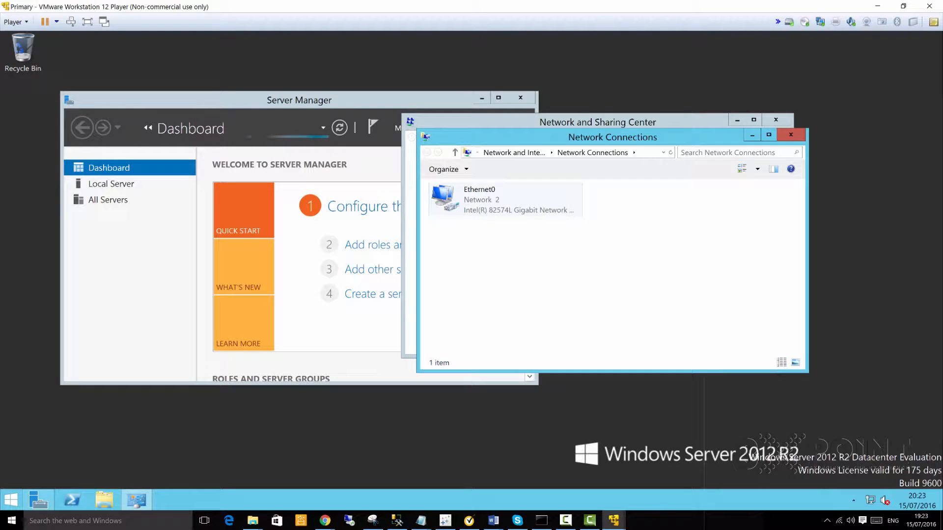
right_click(473, 199)
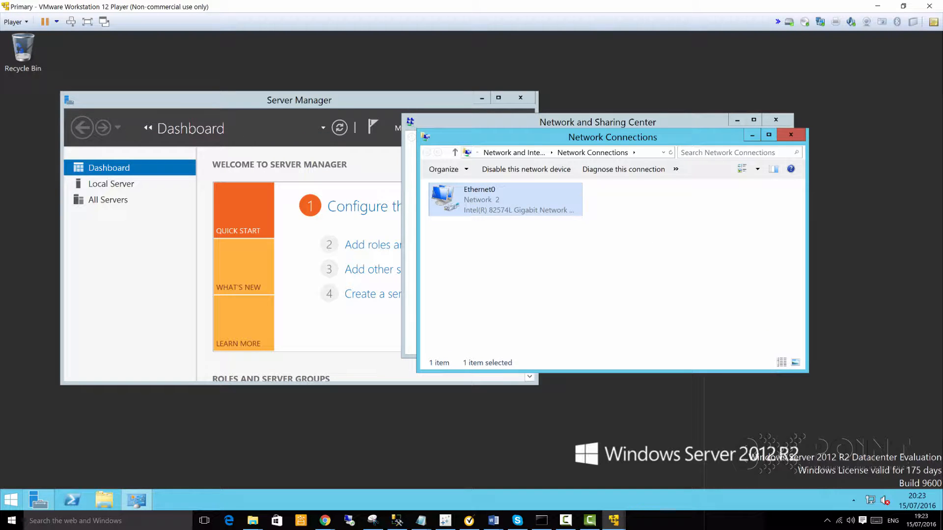
right_click(478, 204)
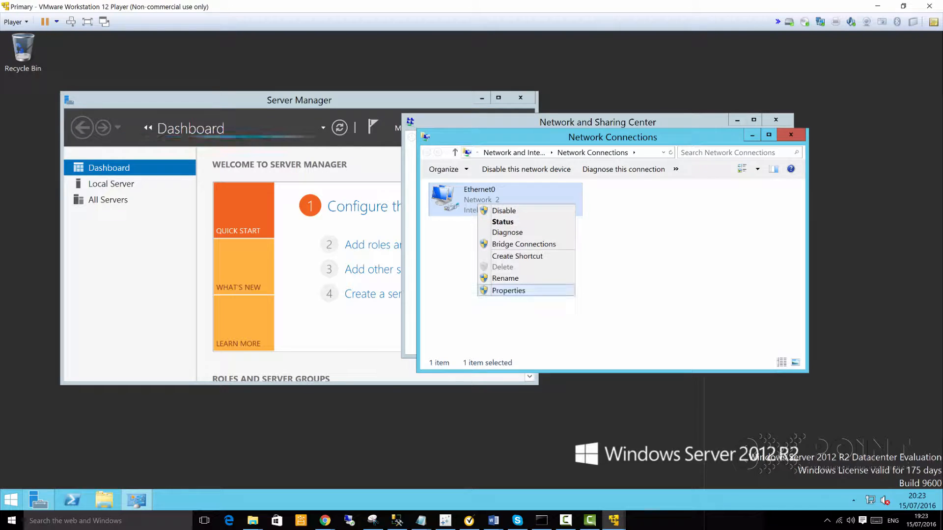
click(506, 289)
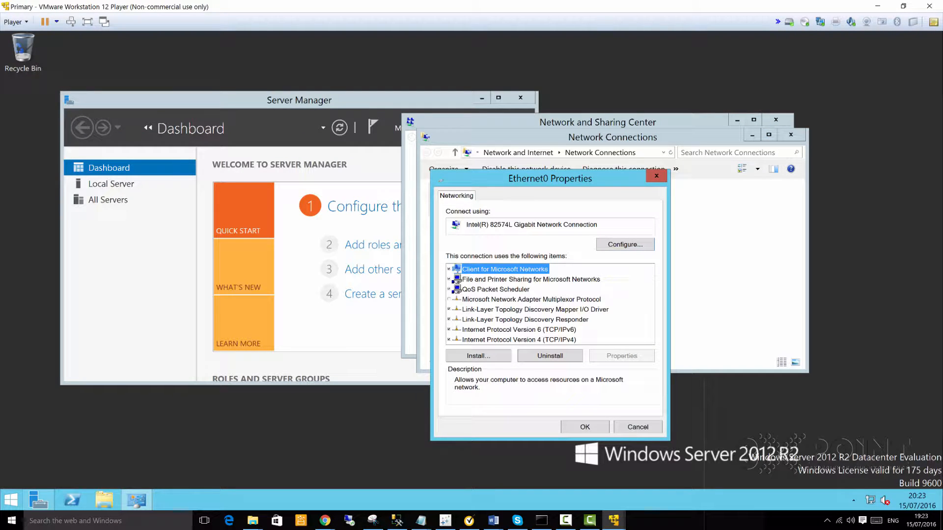
click(496, 339)
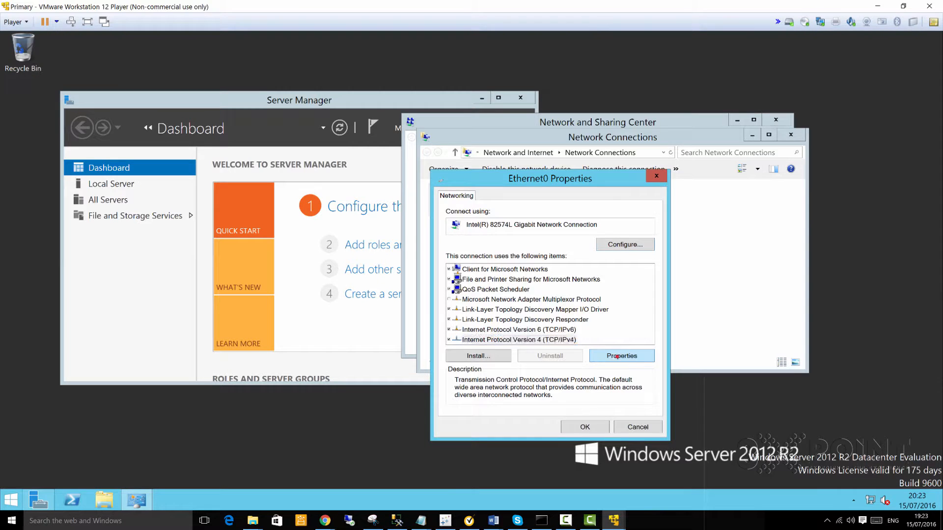
click(621, 356)
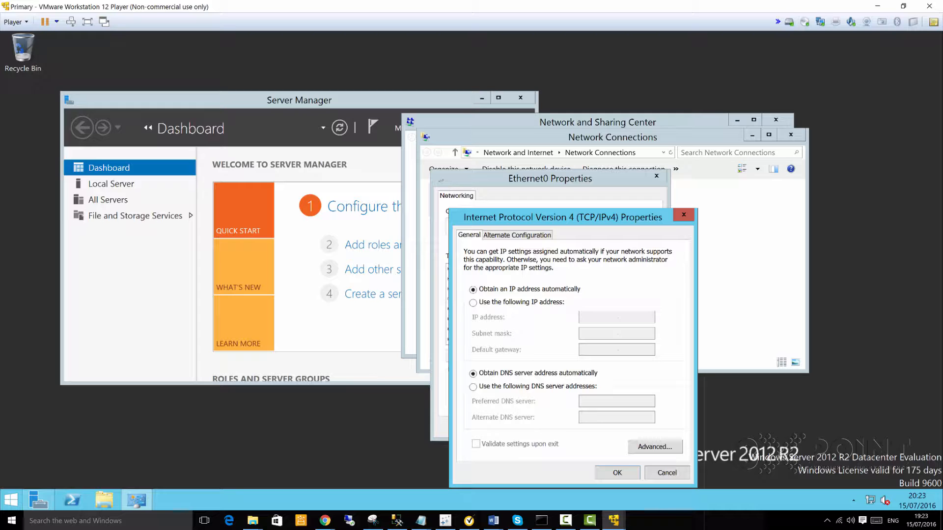
drag(585, 216, 574, 148)
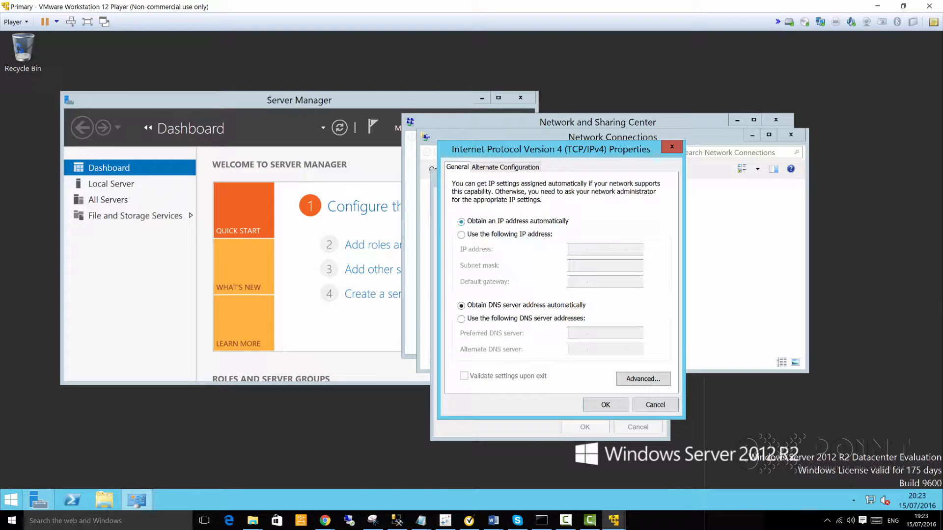
click(461, 234)
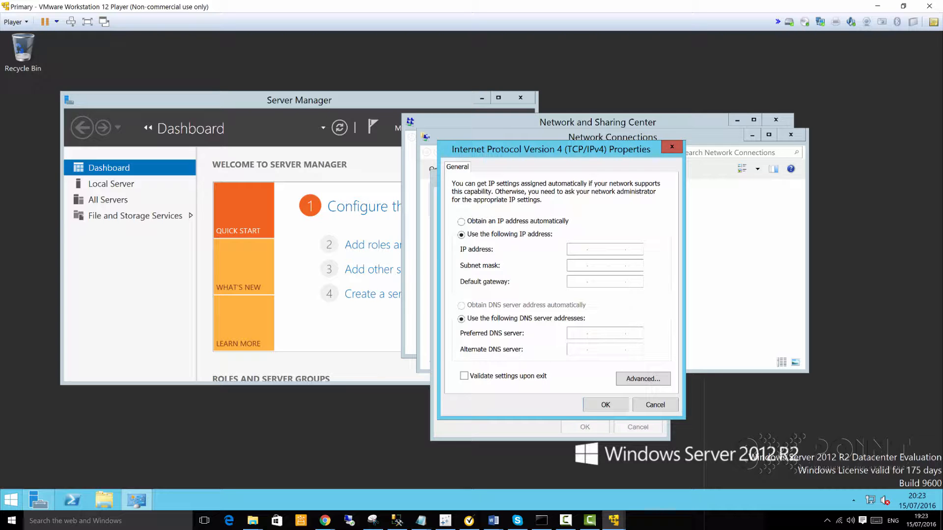
click(421, 520)
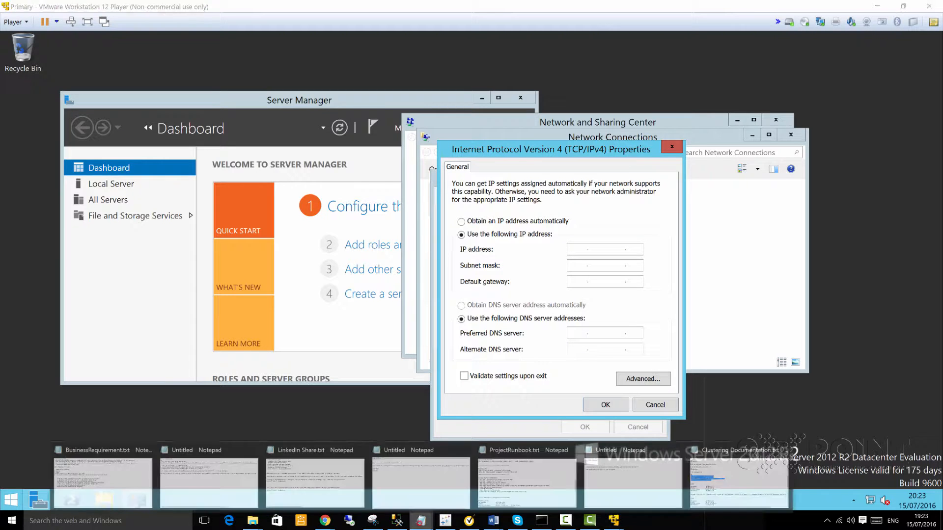
Step: Enter IP 192.168.1.111, mask 255.255.255.0, and the runbook's gateway and DNS for Ethernet0
click(527, 479)
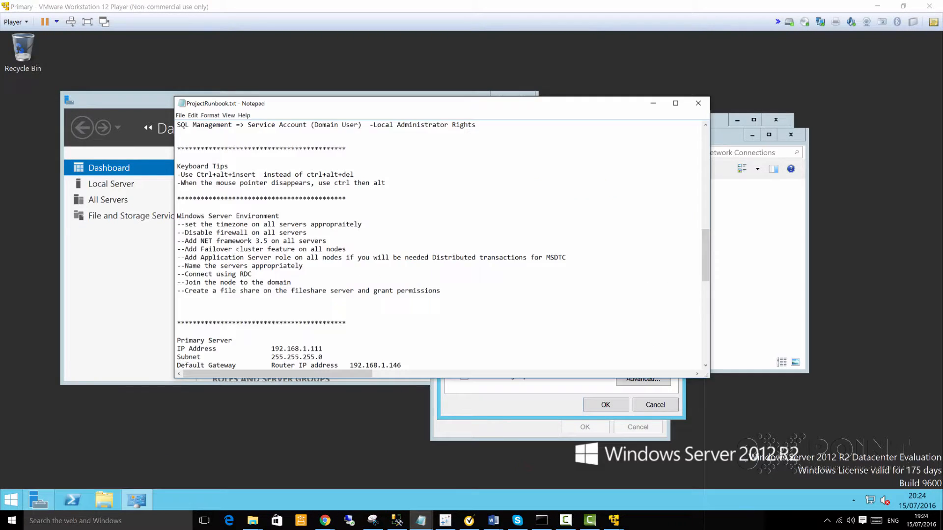
drag(364, 104, 942, 125)
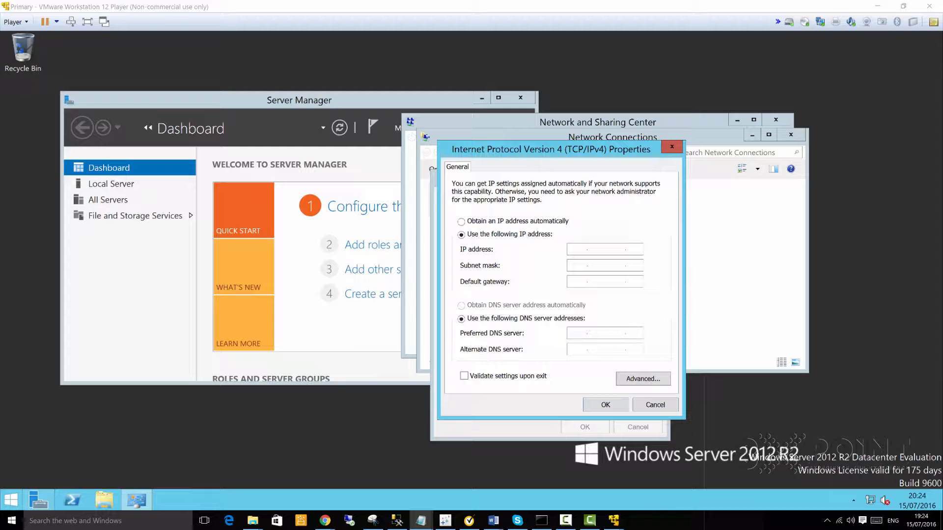
click(576, 247)
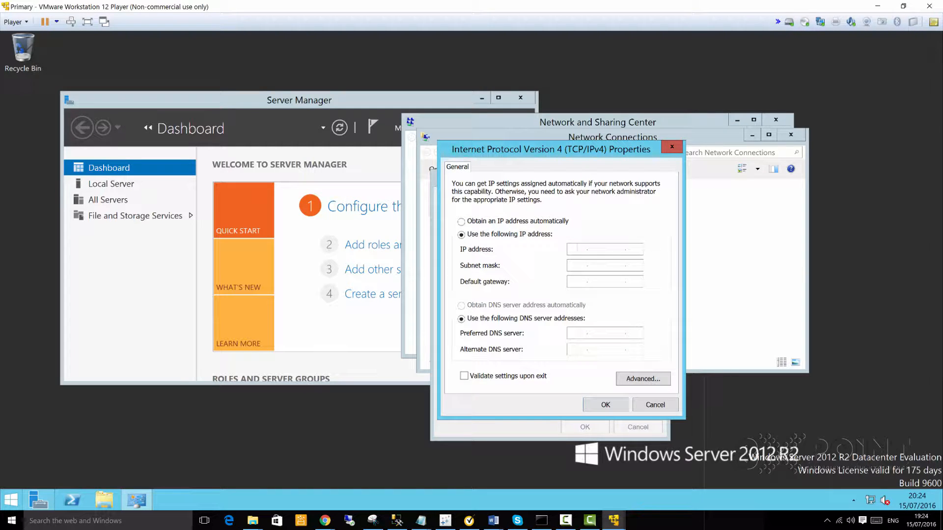
text(192.168.1.111)
click(577, 262)
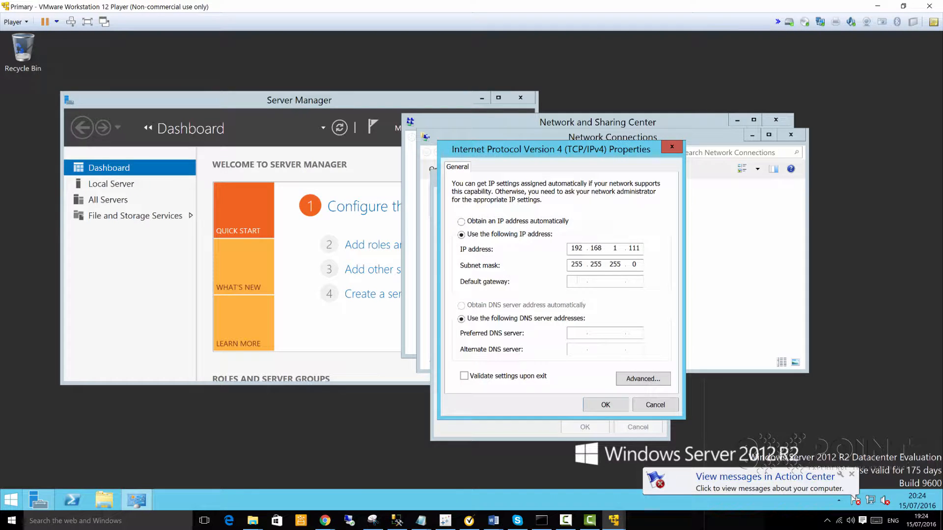
text(192.168.1.)
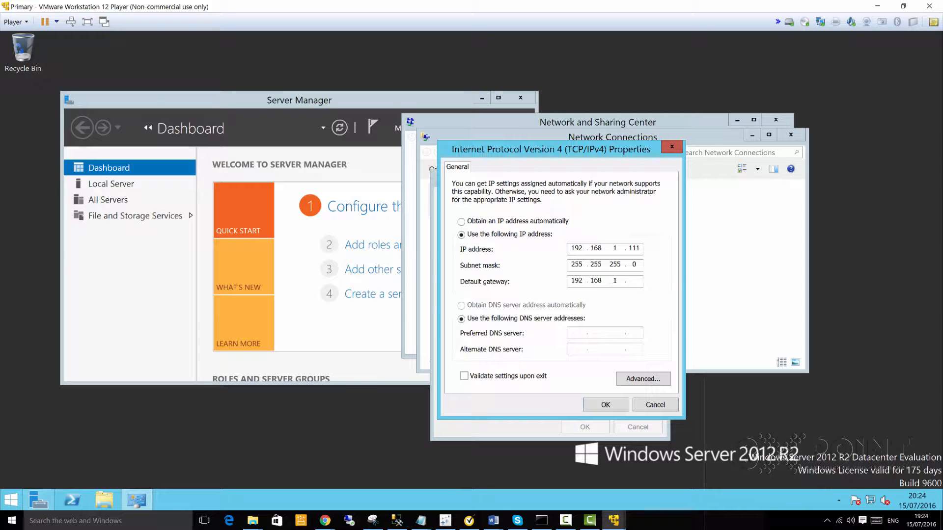
text(11)
text(46)
text(127)
text(0.0.1)
Step: Apply the IPv4 settings, allow network discovery on the new network, and open File Explorer
click(605, 405)
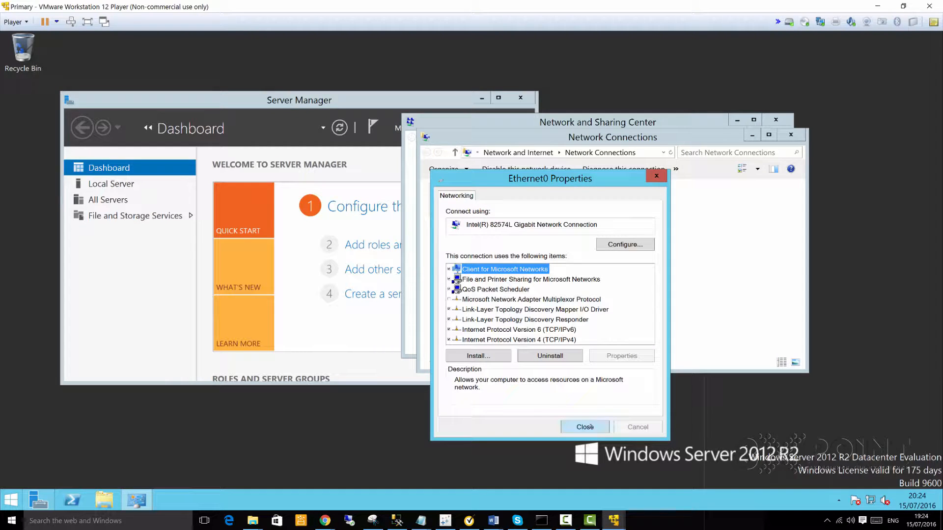
click(585, 426)
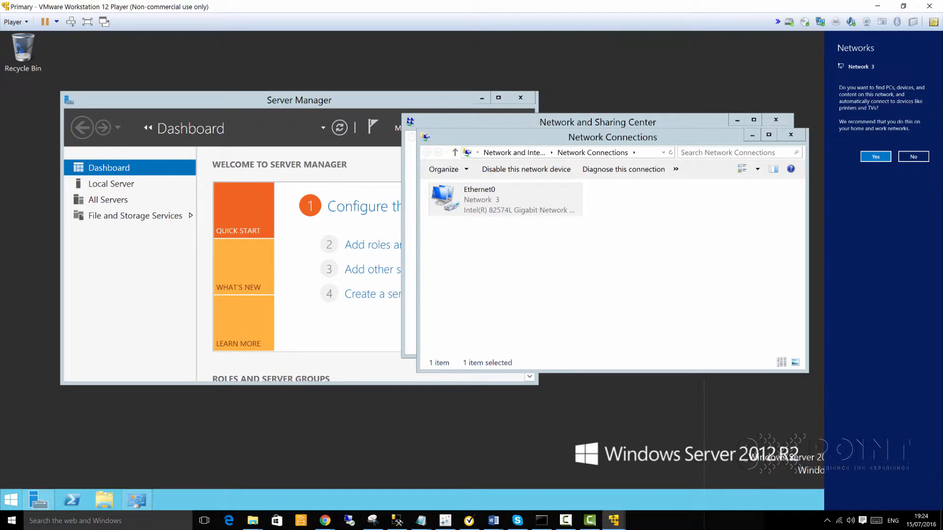
click(875, 157)
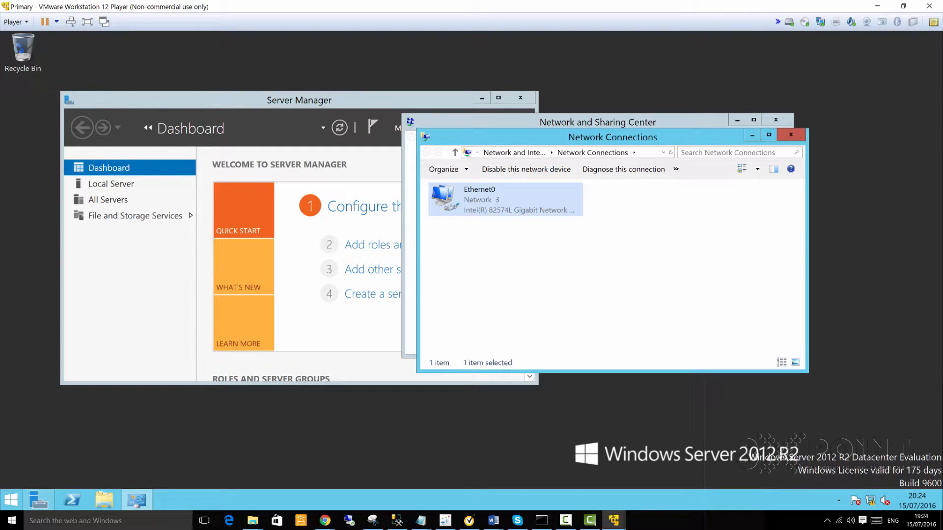
click(102, 500)
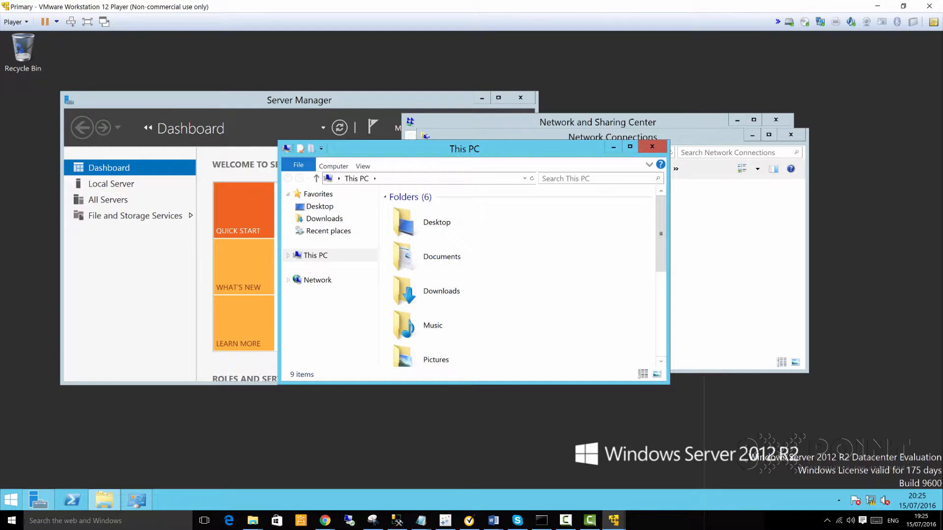
Step: Open This PC's System properties maximized and bring up its computer name and domain settings
click(630, 146)
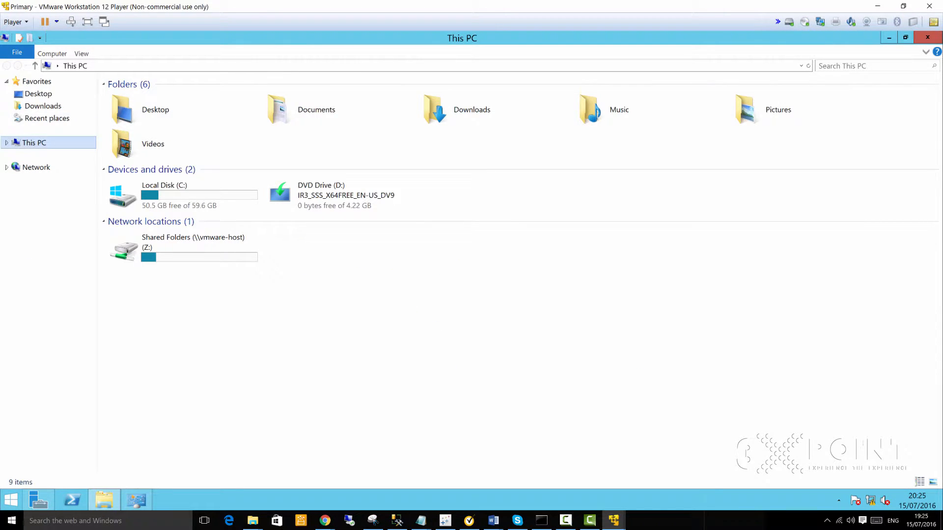
right_click(24, 142)
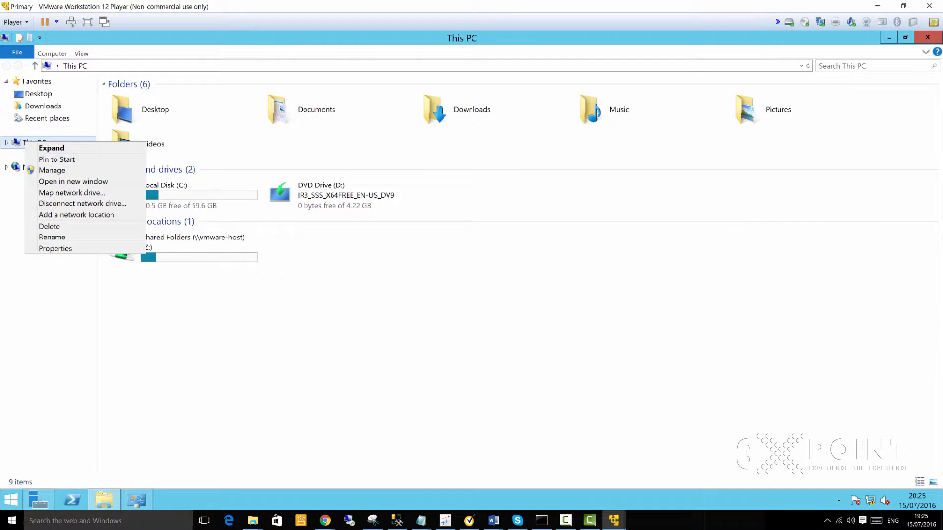
click(523, 350)
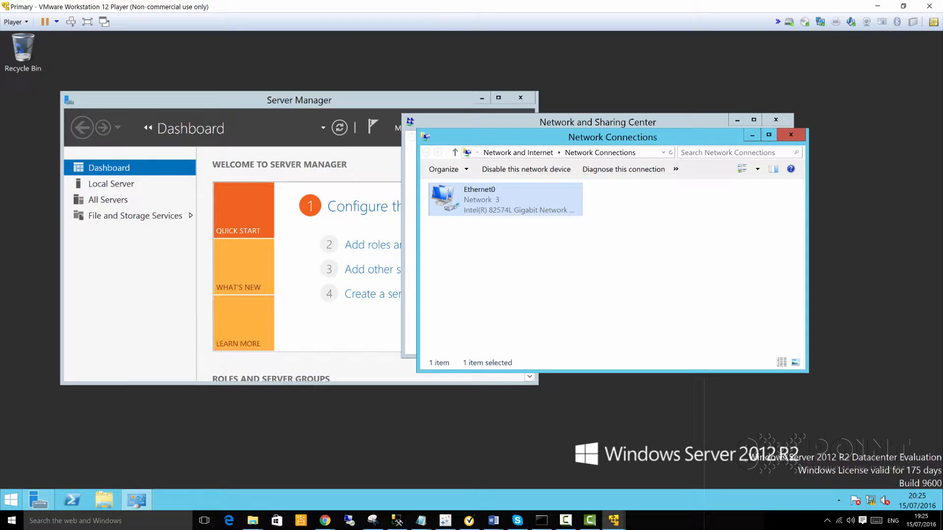
click(104, 500)
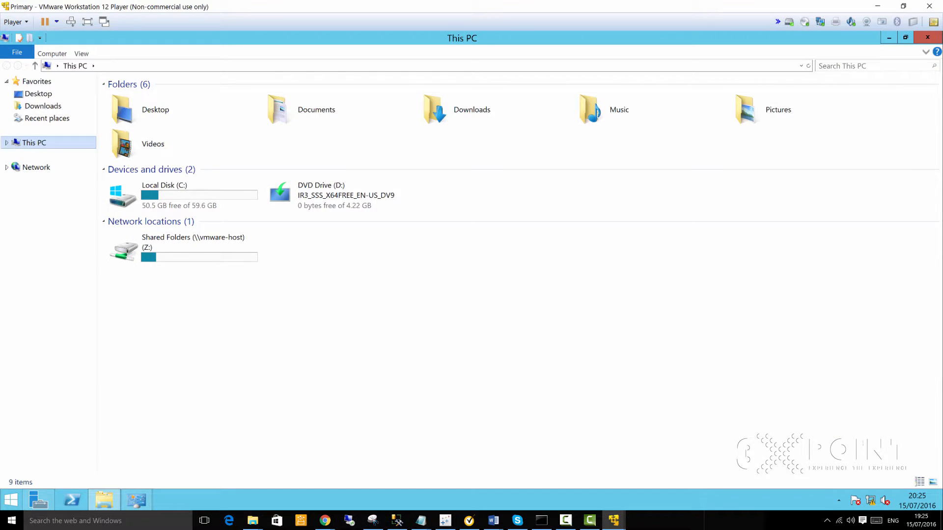
right_click(28, 142)
click(60, 248)
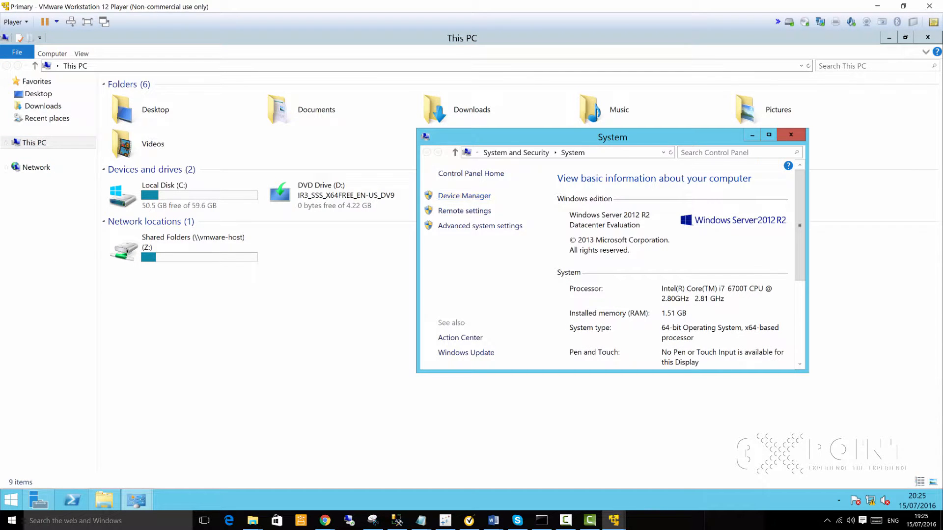
click(768, 134)
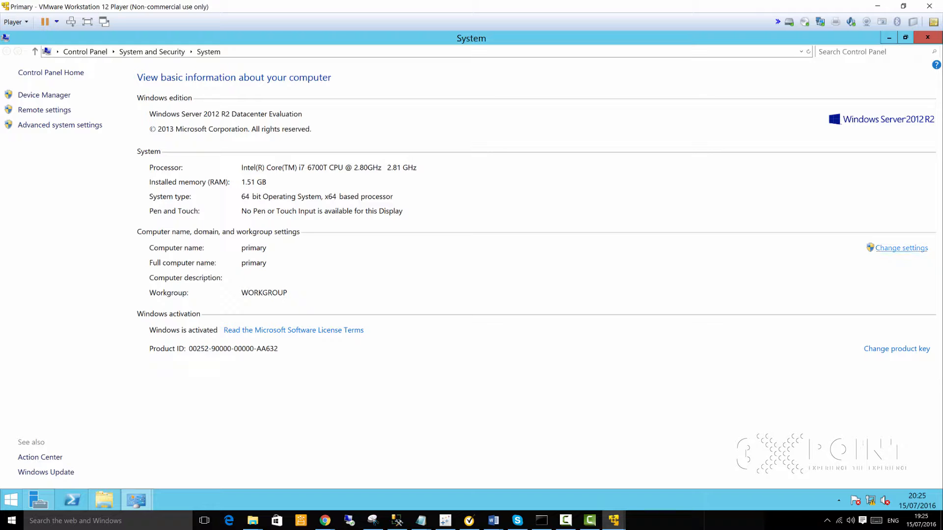
click(889, 249)
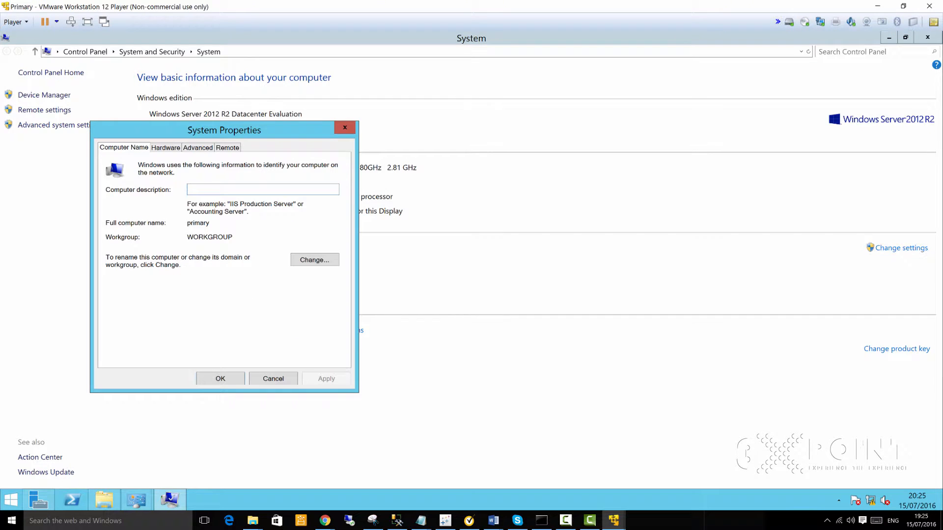
Step: Make the computer a Domain member, attempt dc.3xpoint.com, then after the error edit it to 3xpoint.com
click(303, 260)
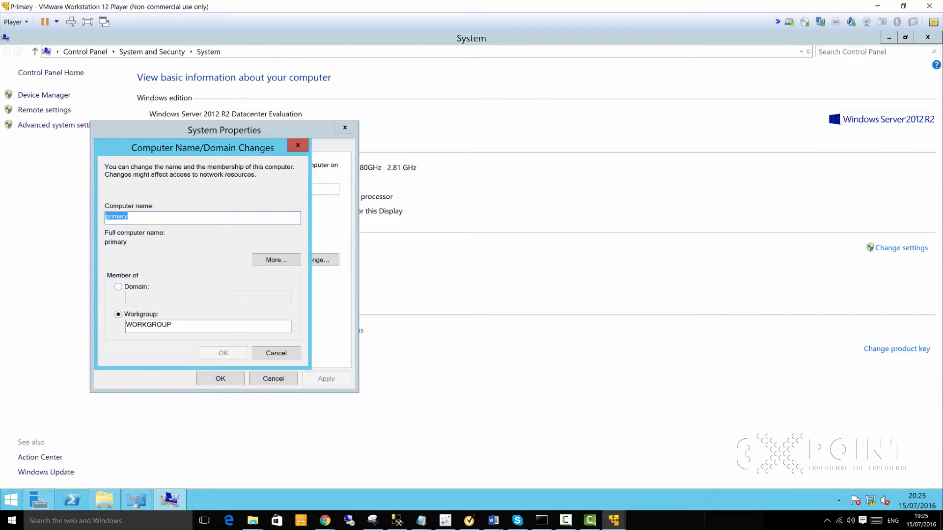
click(118, 287)
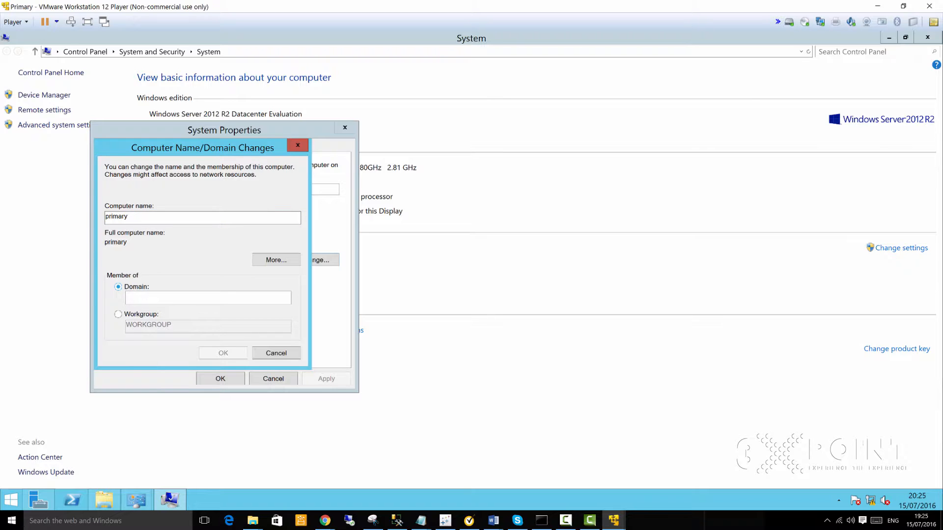
click(140, 296)
text(dc.)
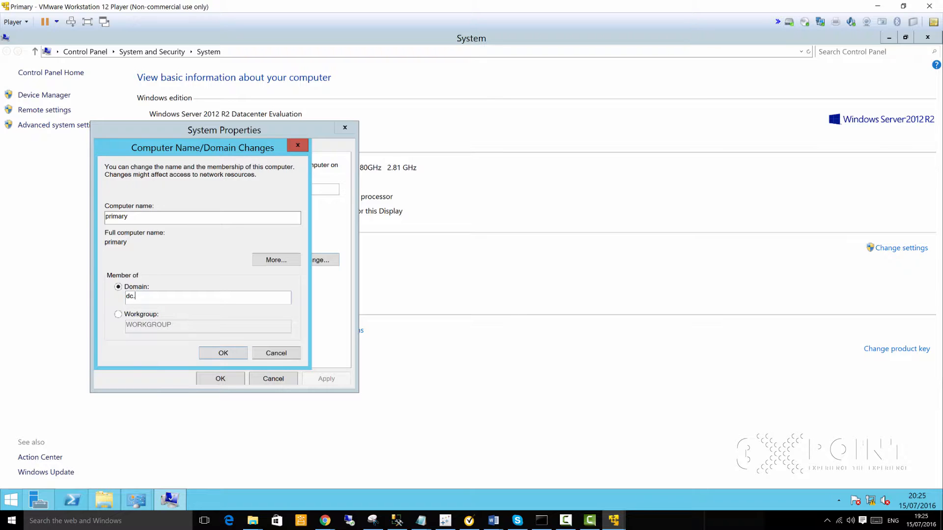
text(3xpoint.com)
click(223, 353)
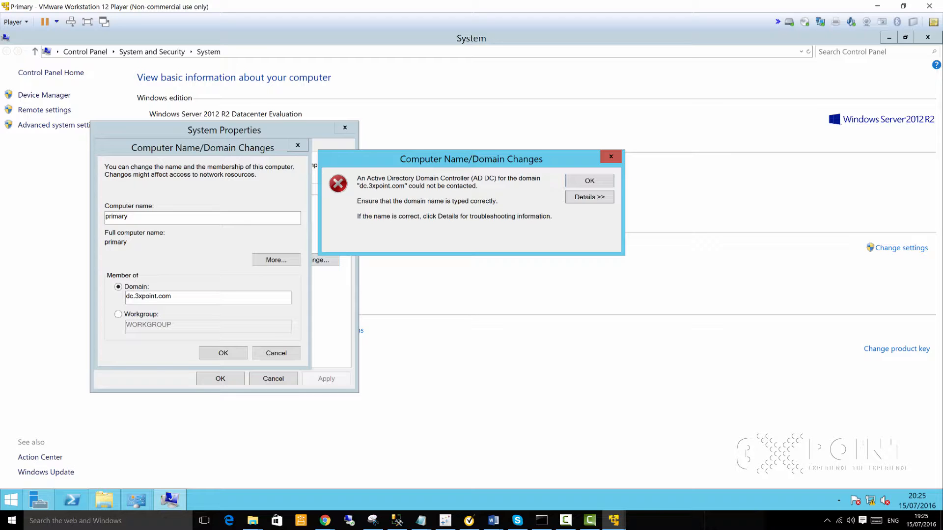
click(591, 180)
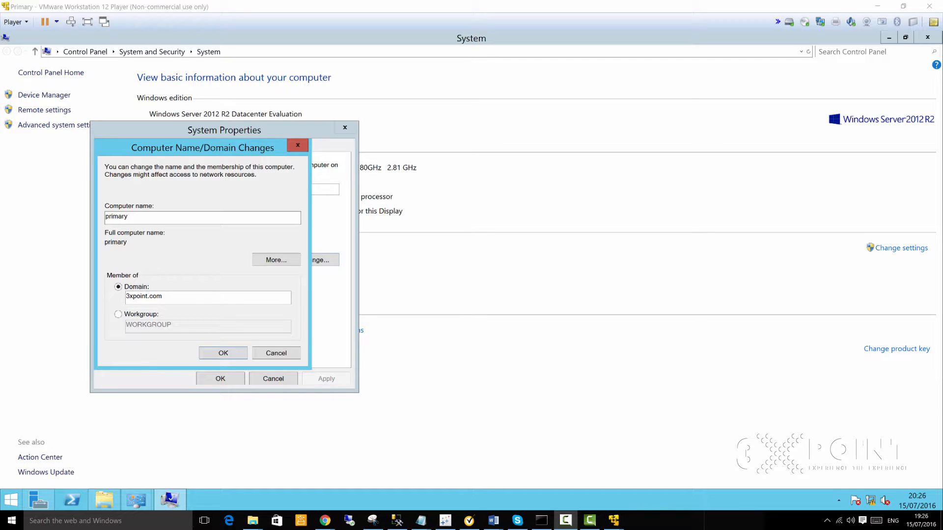
click(177, 293)
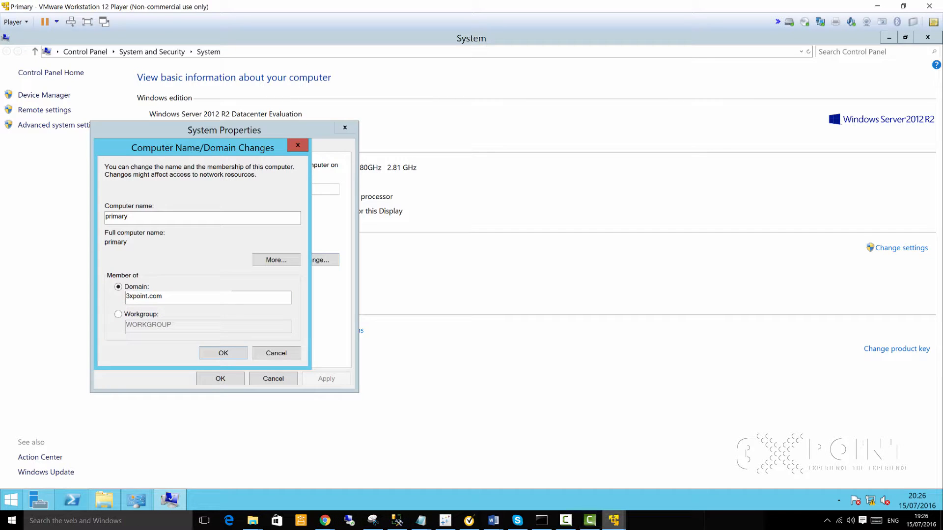
Step: Launch a second VMware Workstation 12 Player from the host search for 'vmware'
mouse_move(614, 520)
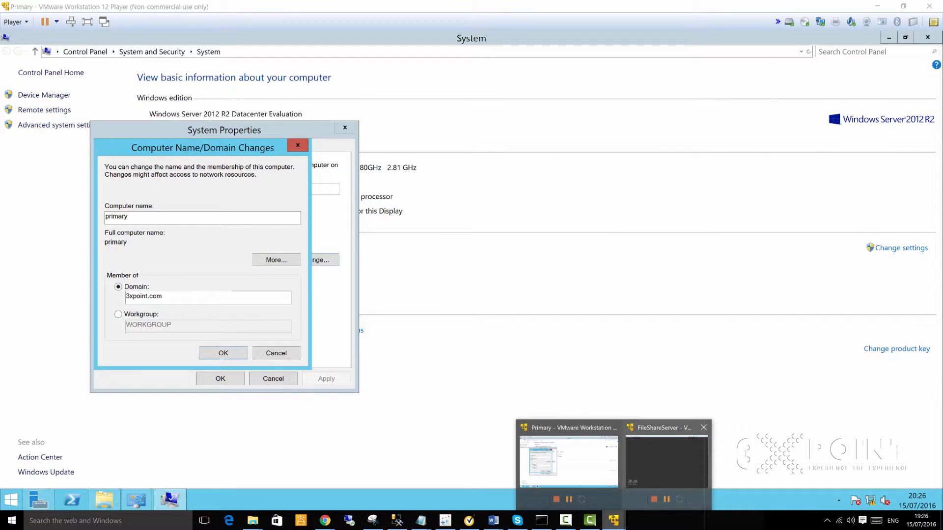
mouse_move(666, 462)
click(73, 520)
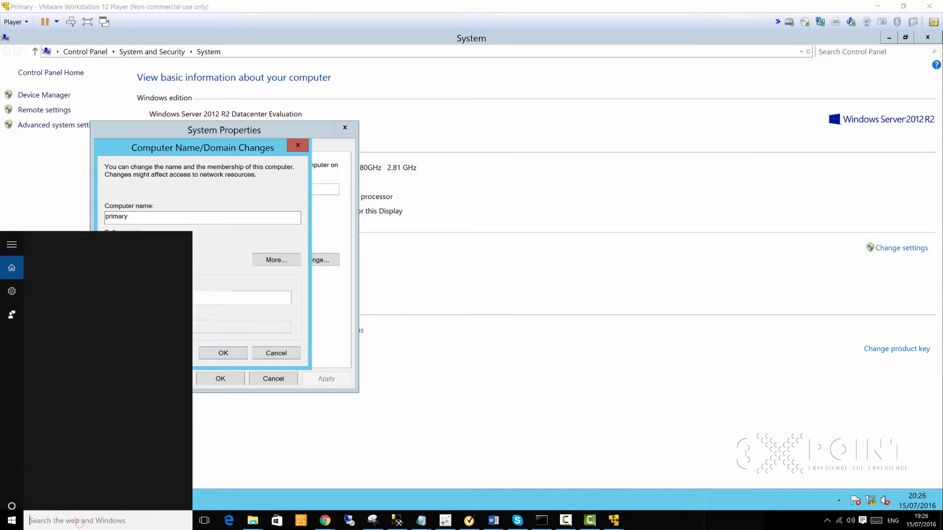
text(vmware)
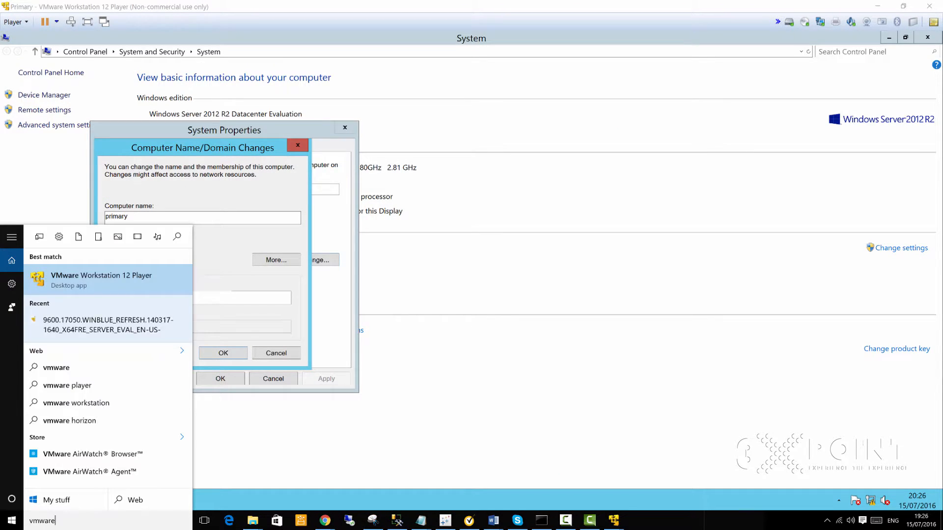
key(Escape)
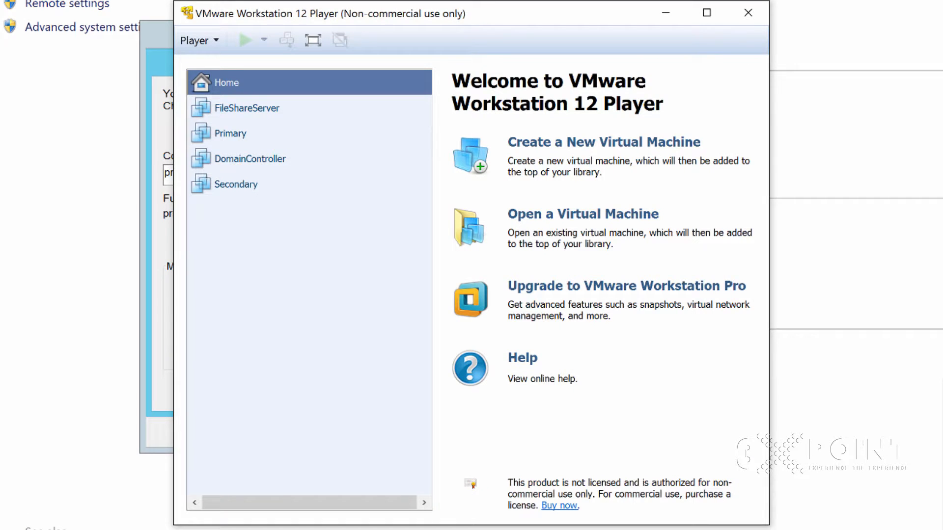
Step: Power on the DomainController virtual machine from the library
click(238, 158)
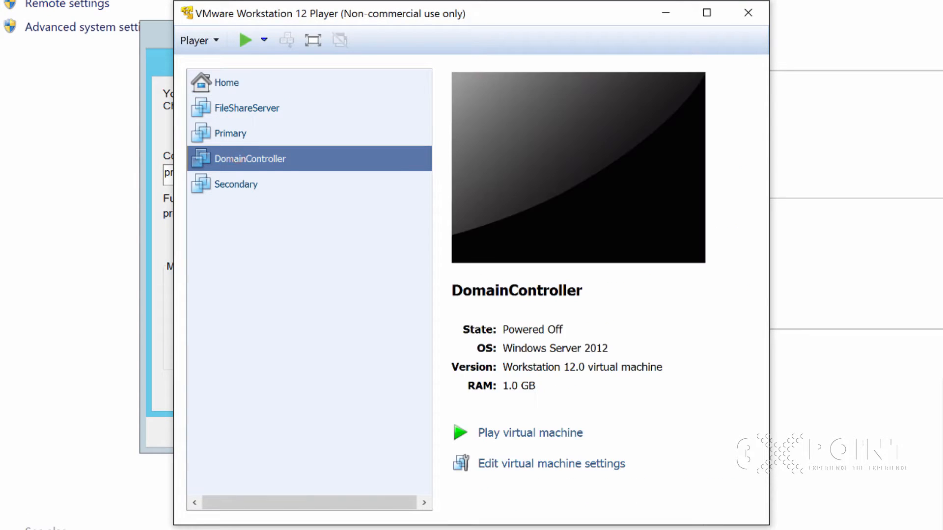
right_click(237, 158)
click(281, 169)
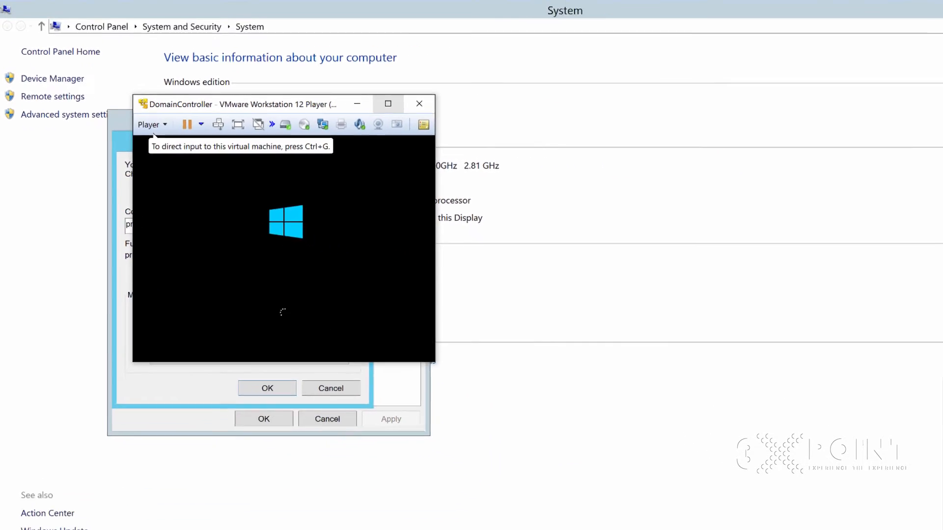
Step: Maximize the DomainController VM, sign in as Administrator with the password, and show its Start screen
click(388, 103)
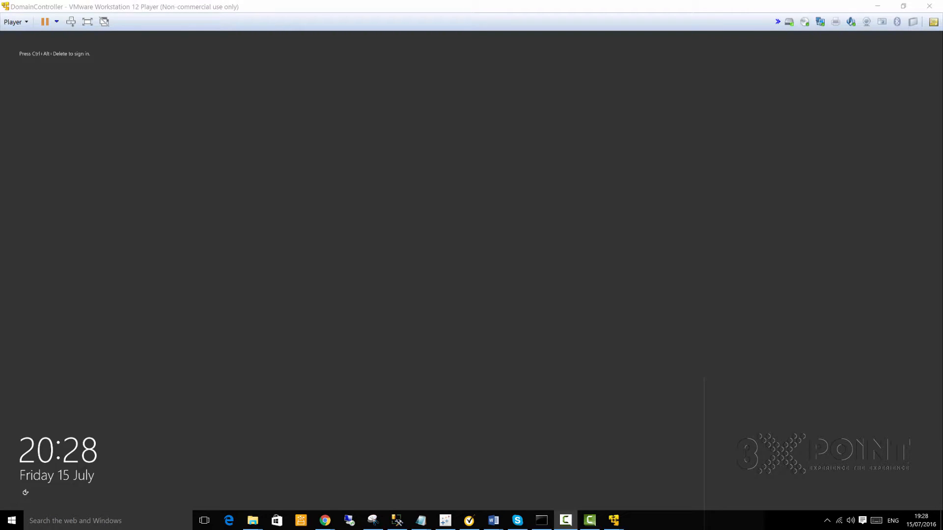
click(385, 172)
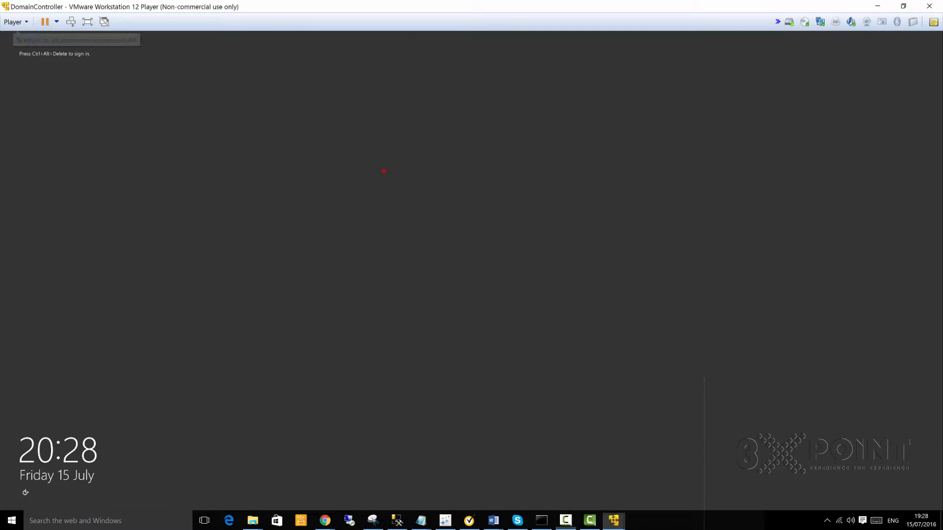
key(ctrl+alt+Insert)
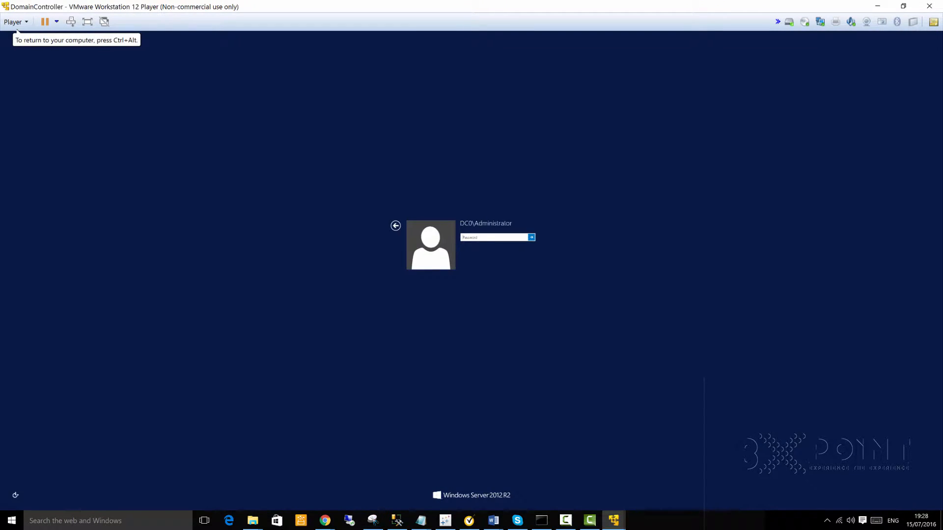
text(Pa)
key(Return)
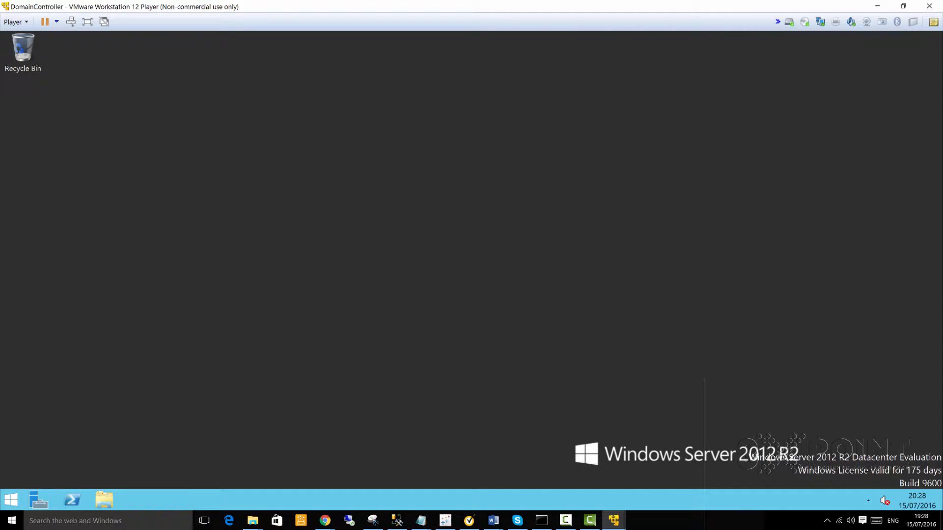
key(super)
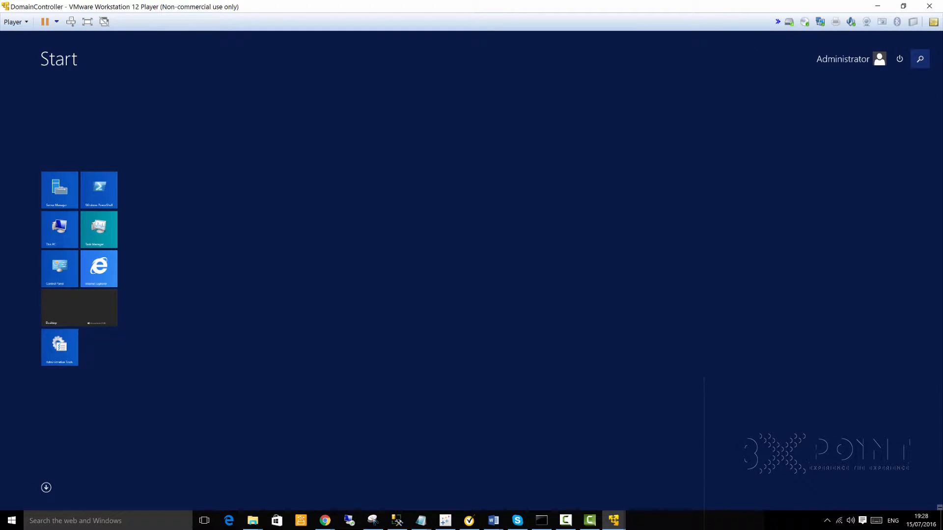
Step: Search 'active' for Active Directory Users and Computers and copy the Administrator account into a new user
text(active)
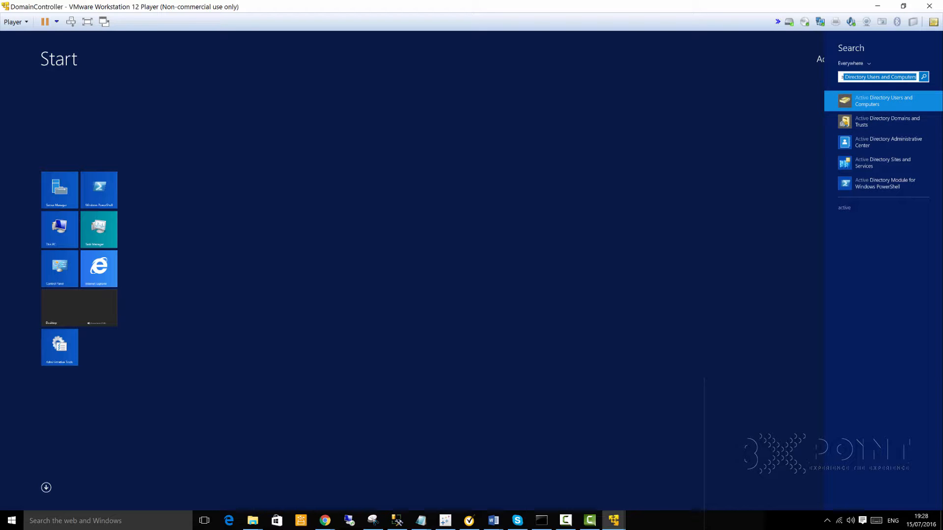
click(887, 99)
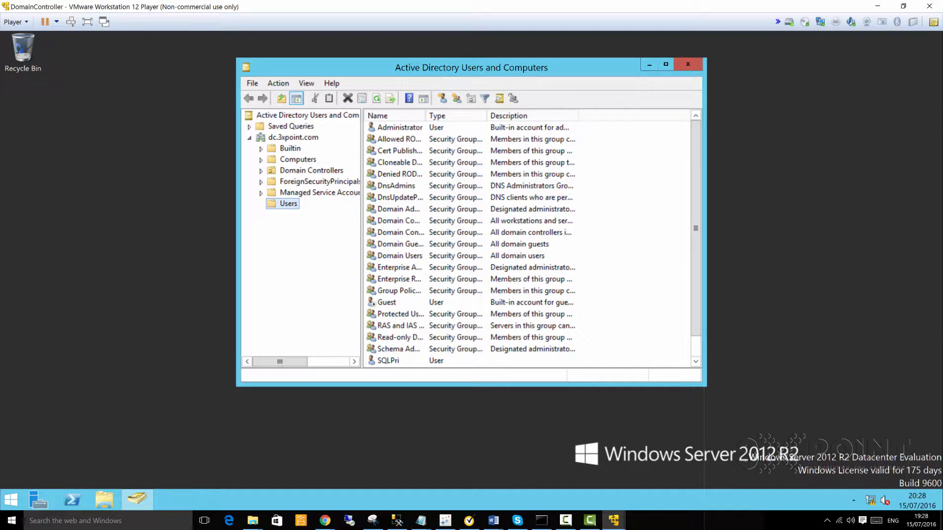
click(388, 360)
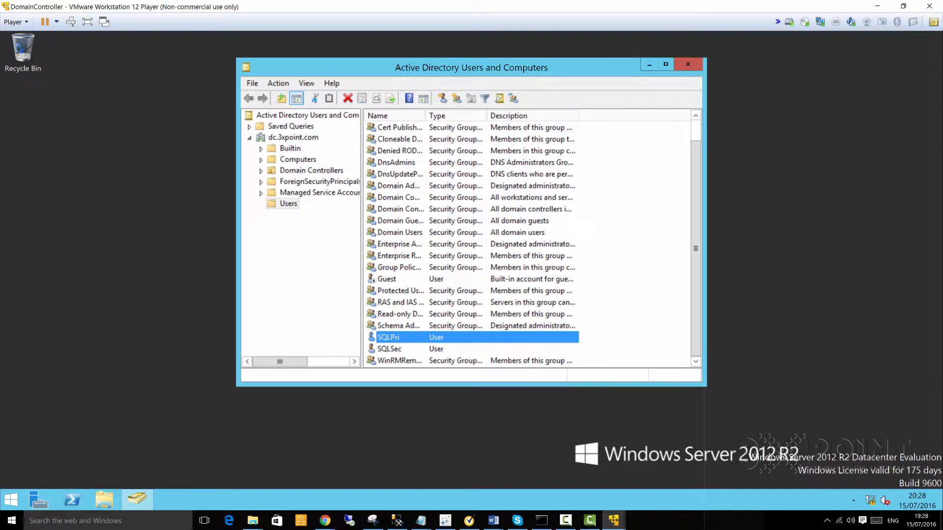
scroll(527, 243, up, 1)
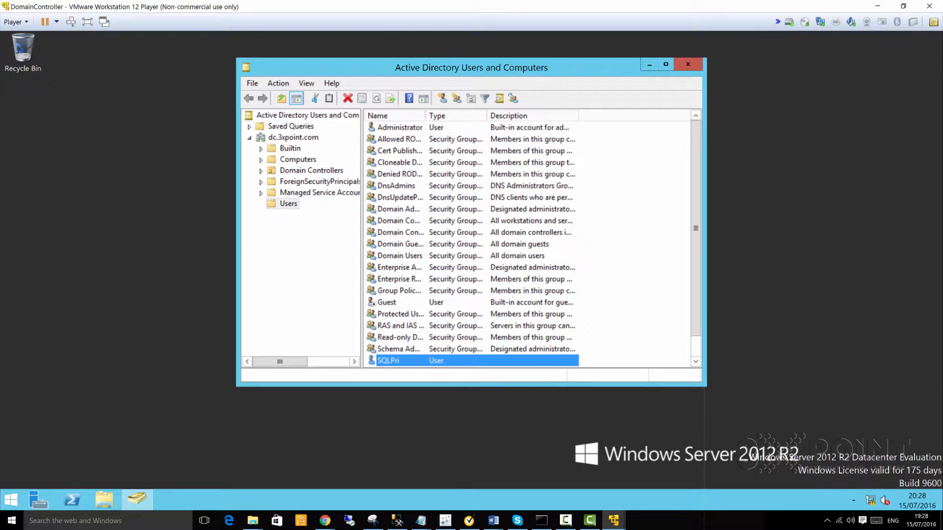
click(406, 127)
right_click(404, 127)
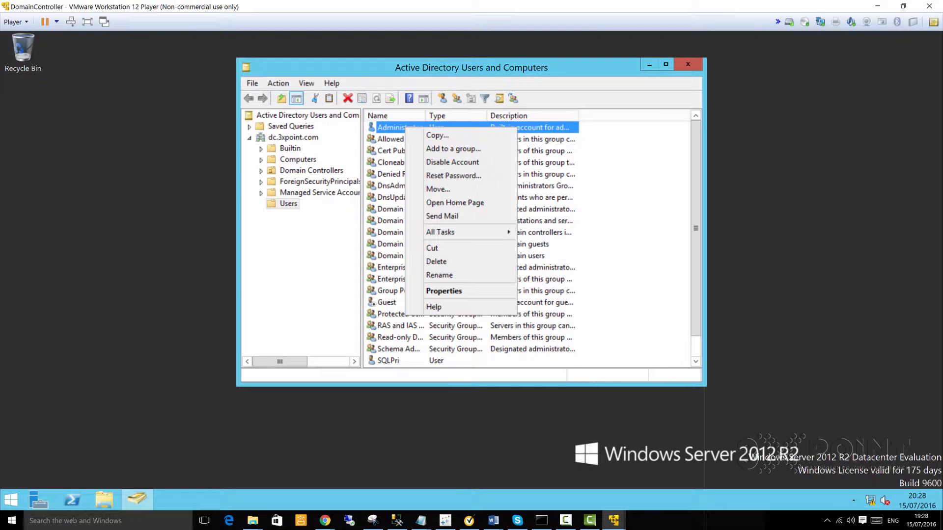
click(437, 135)
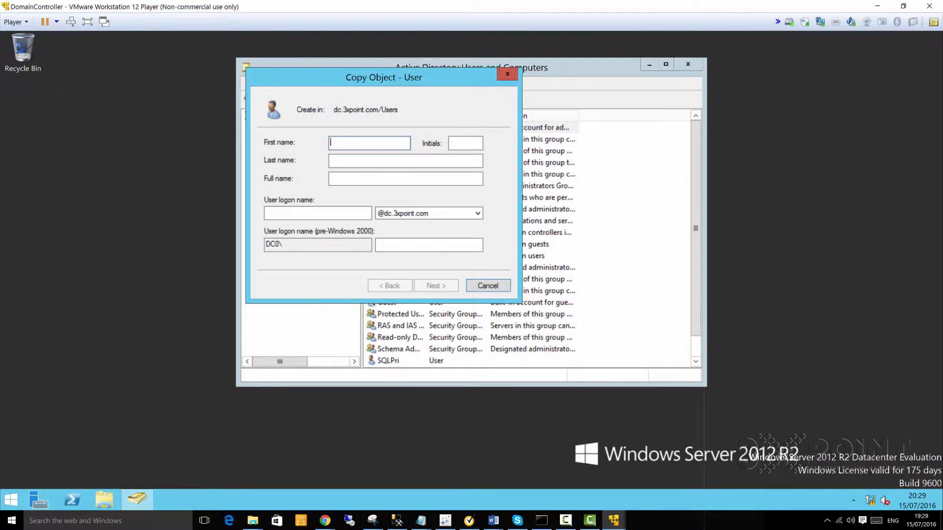
Step: Create user Cluster Admin with logon name cluadmin and a confirmed password
text(Cluster)
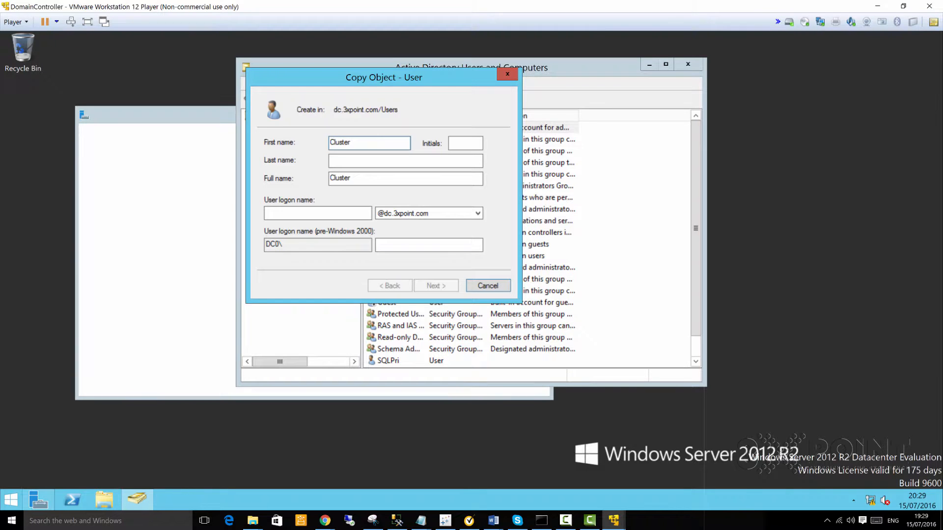
click(364, 161)
text(Ad)
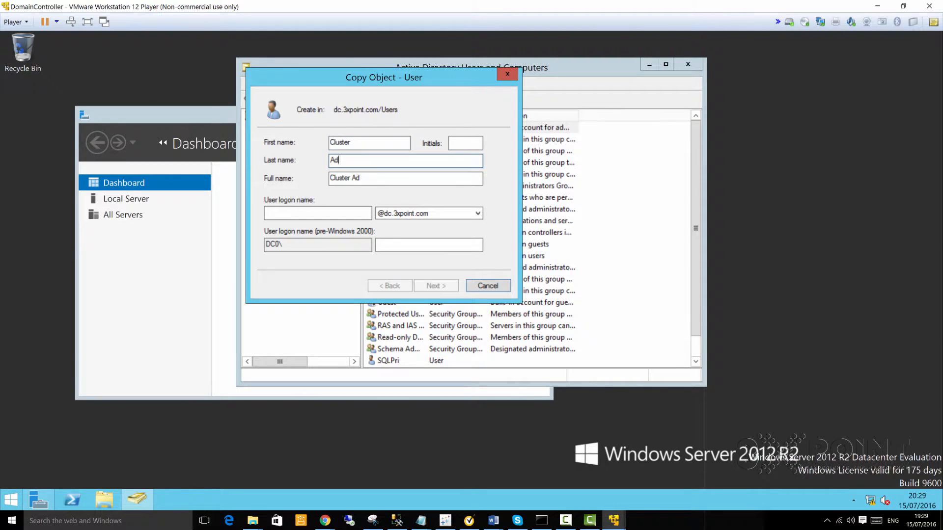
text(min)
click(337, 212)
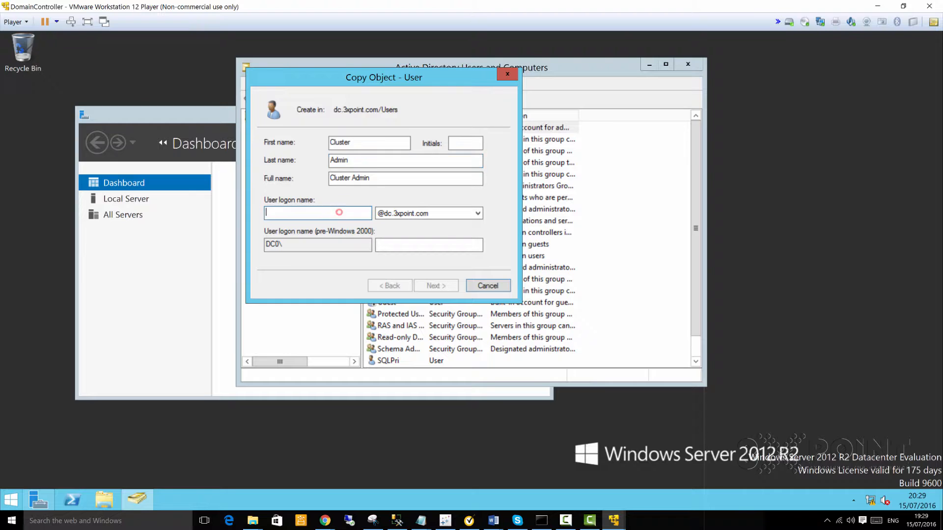
text(cluadmin)
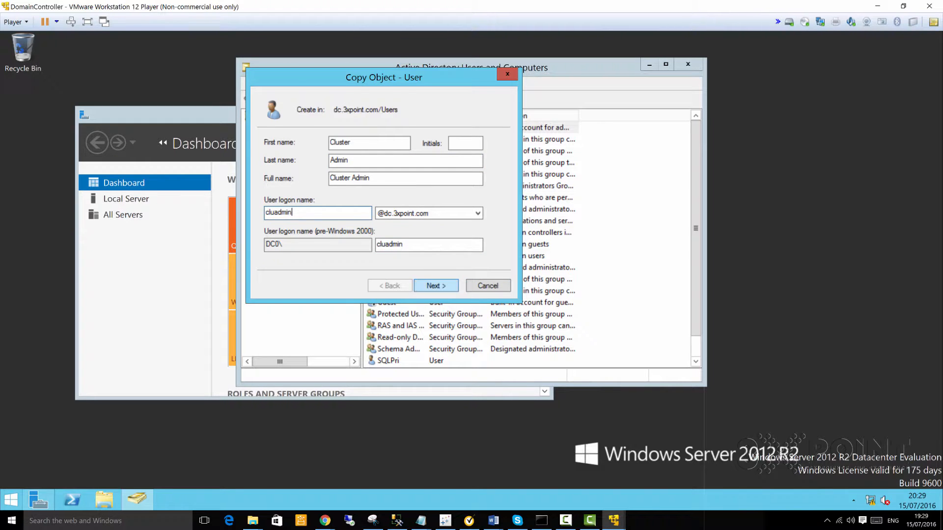
key(Return)
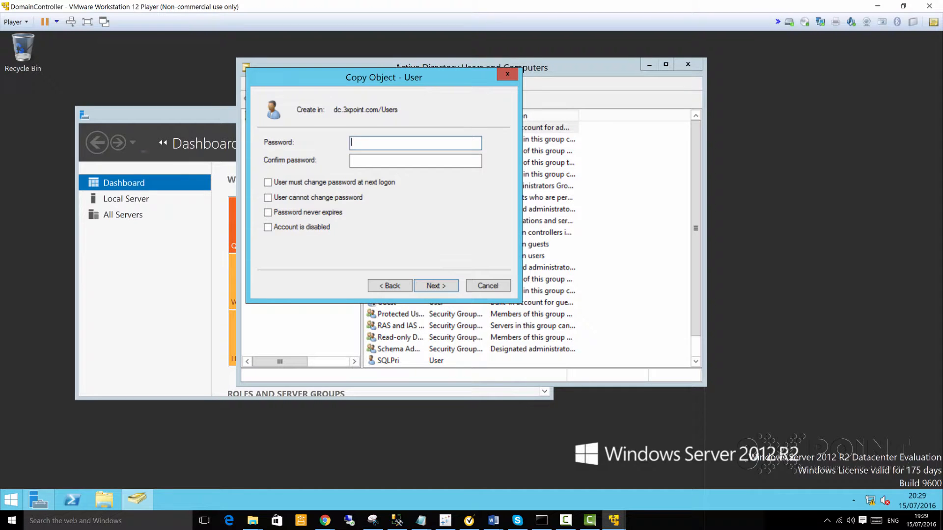
text(**************)
key(Tab)
text(************)
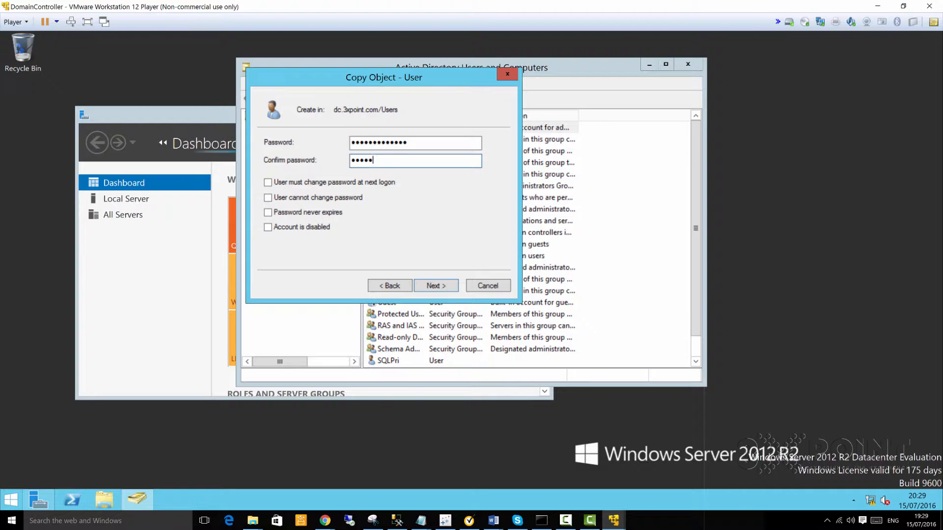
text(**)
key(Return)
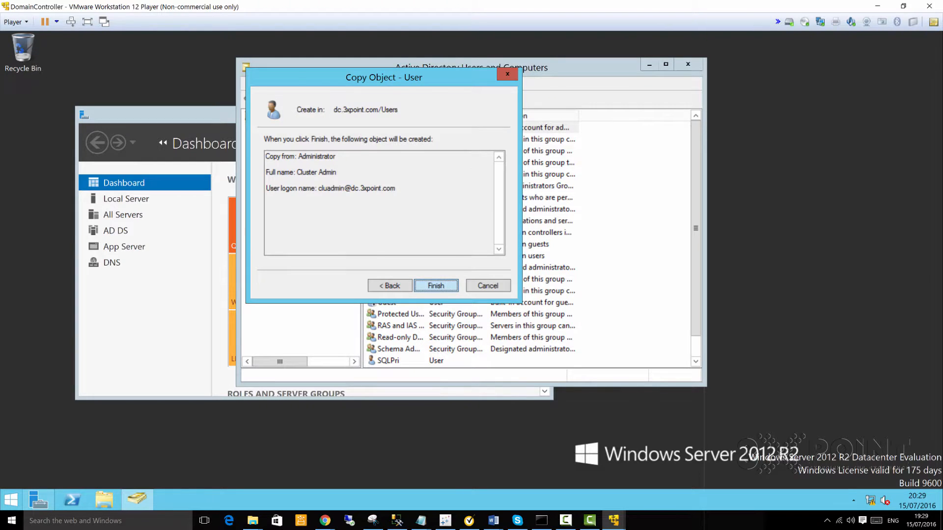
key(Return)
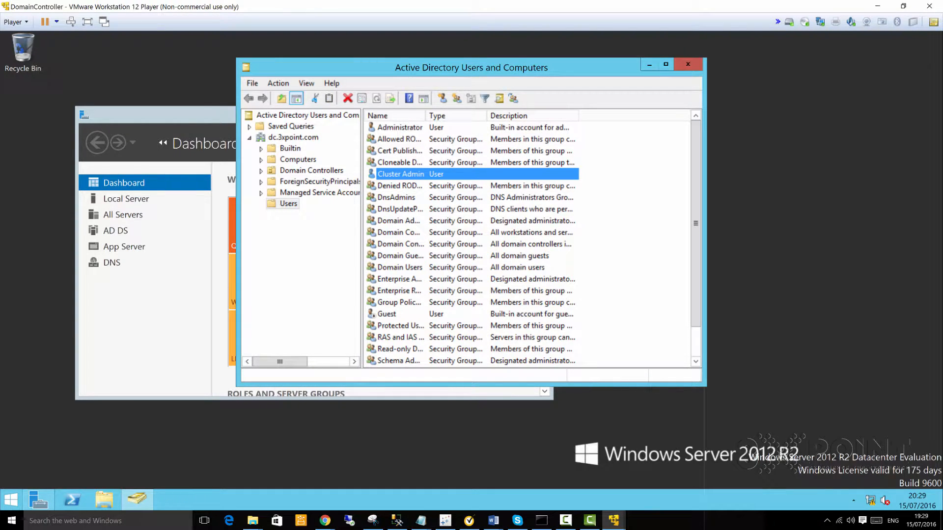
Step: Review the Cluster Admin user's Account tab, then cancel the properties dialog
double_click(403, 174)
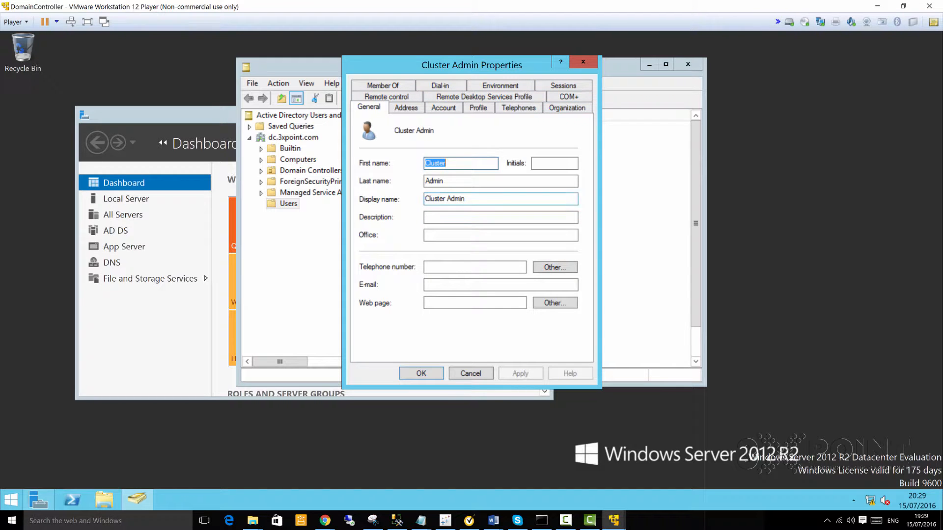
click(444, 107)
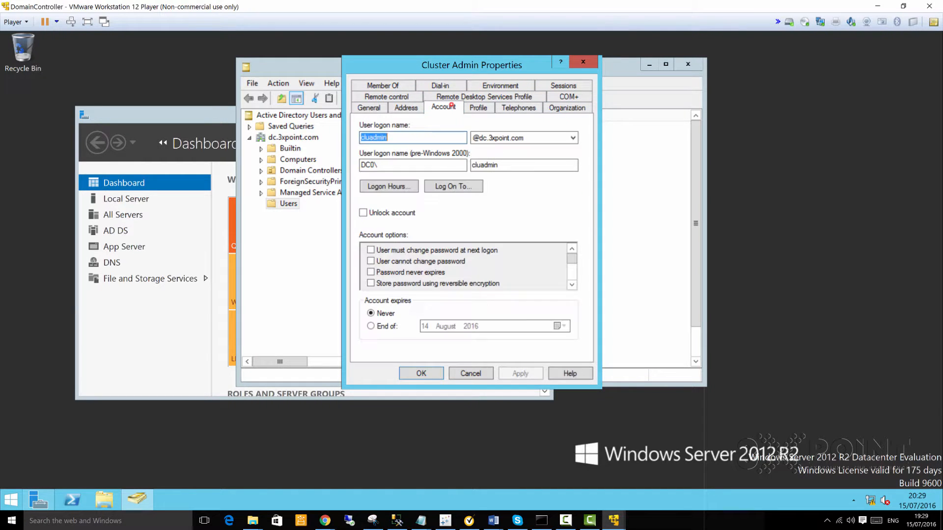
double_click(393, 137)
click(414, 136)
click(582, 61)
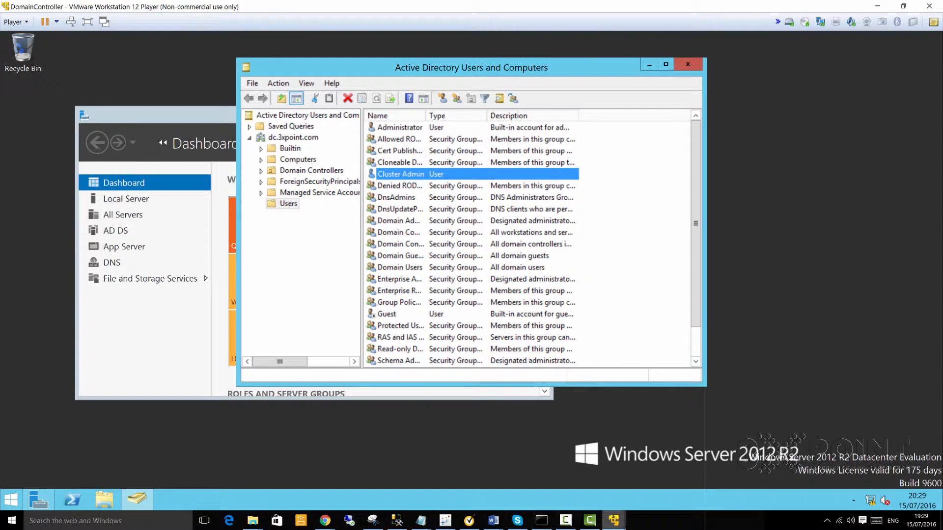
Step: On the Primary VM, change the domain to dc.3xpoint.com, attempt the join, and dismiss the contact error
mouse_move(613, 521)
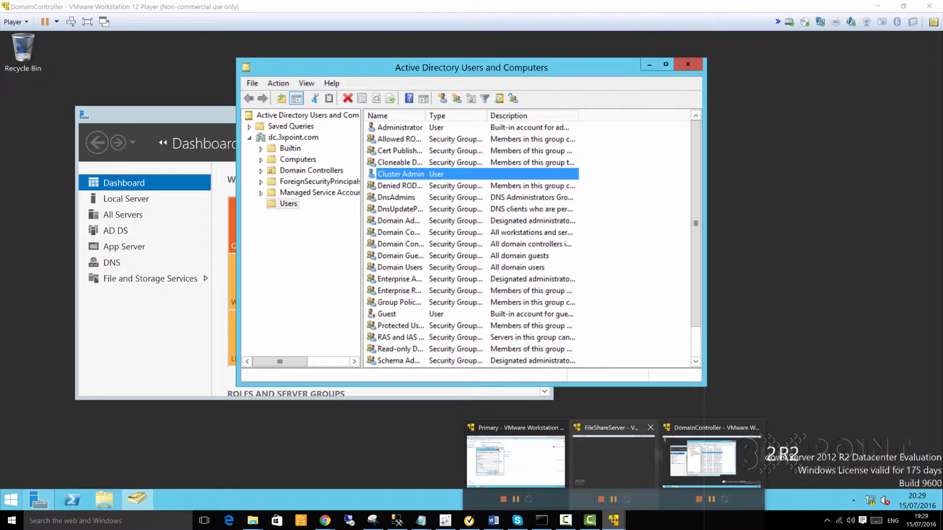
click(516, 451)
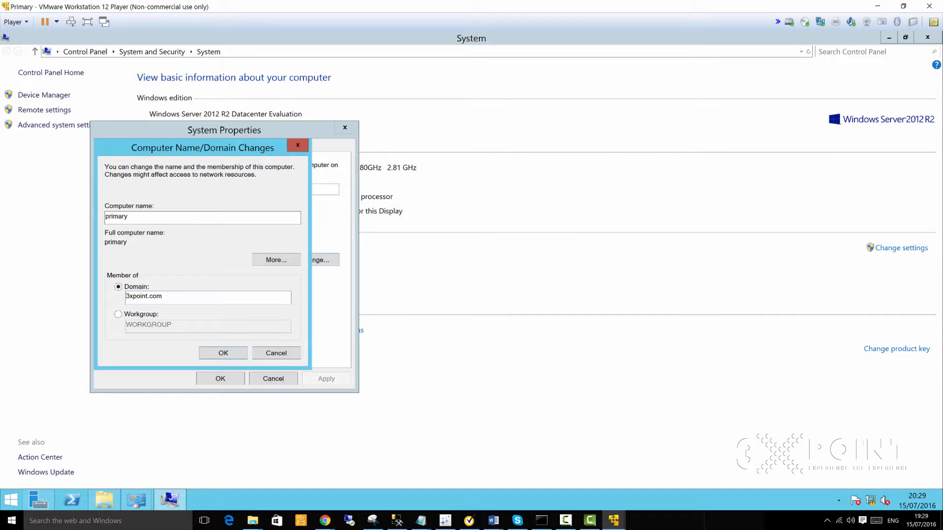
text(dc.)
click(231, 352)
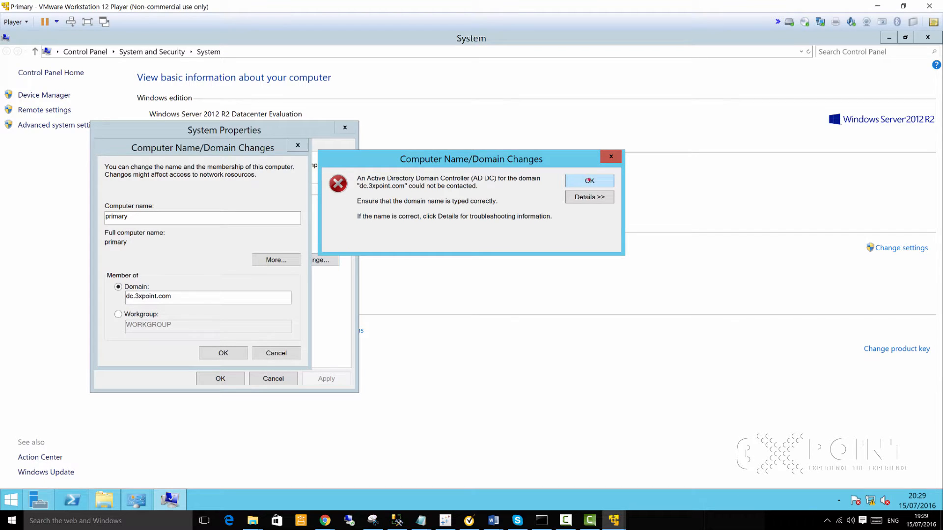
click(588, 180)
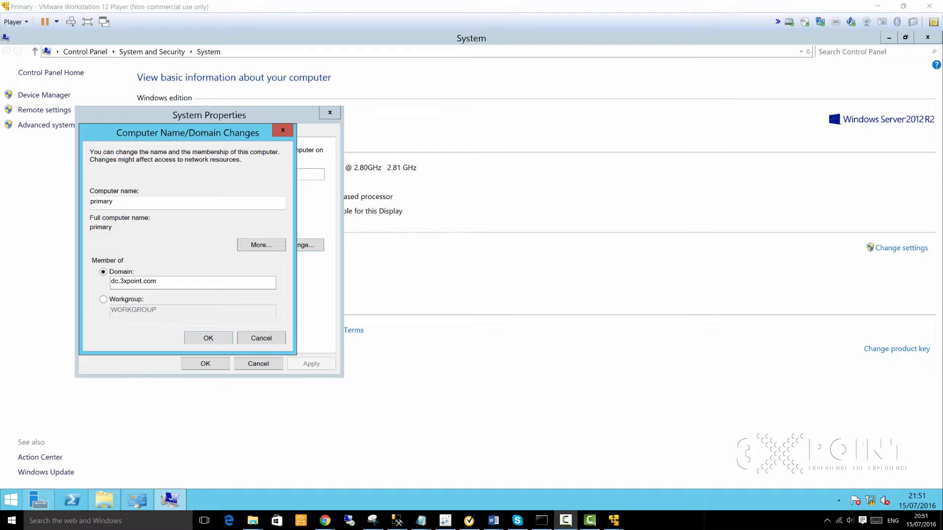
Step: Retry joining dc.3xpoint.com, read the DNS details of the error, and close it
click(187, 209)
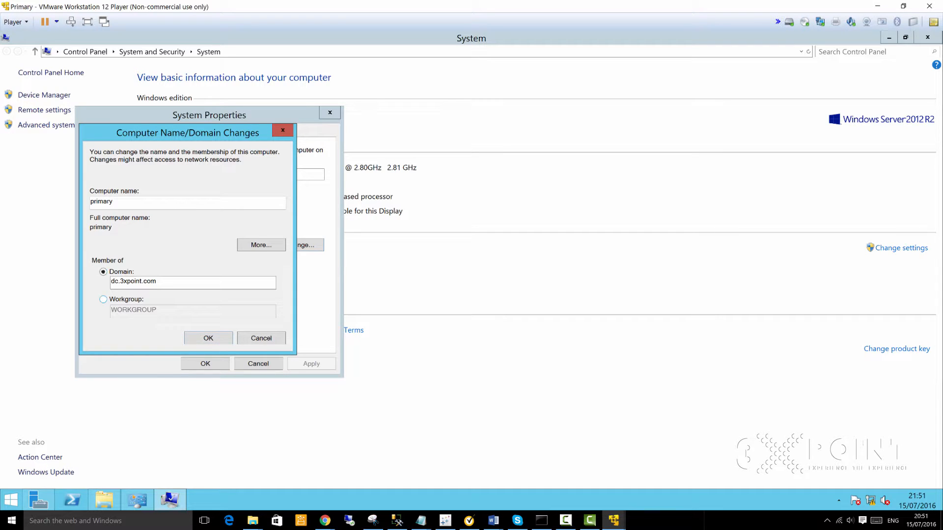
drag(168, 283, 109, 283)
click(186, 268)
click(210, 338)
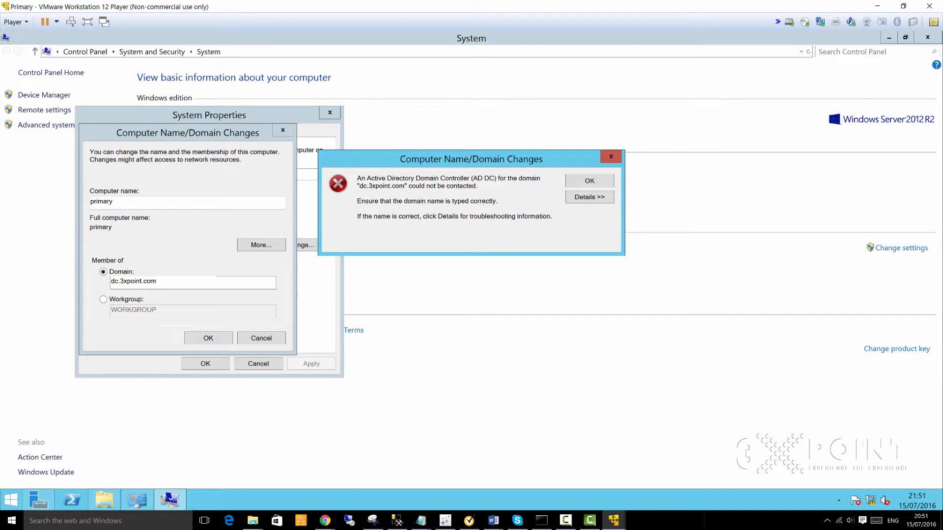
click(576, 196)
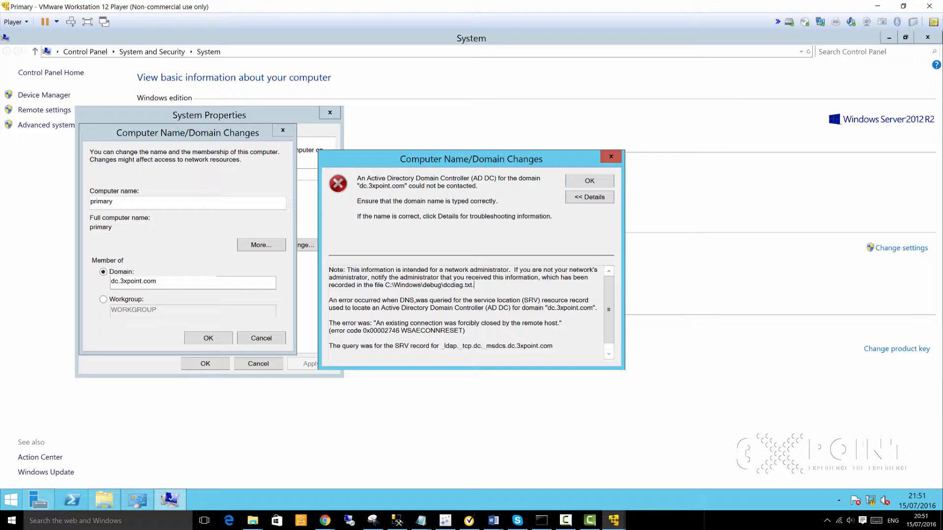
double_click(408, 300)
key(Return)
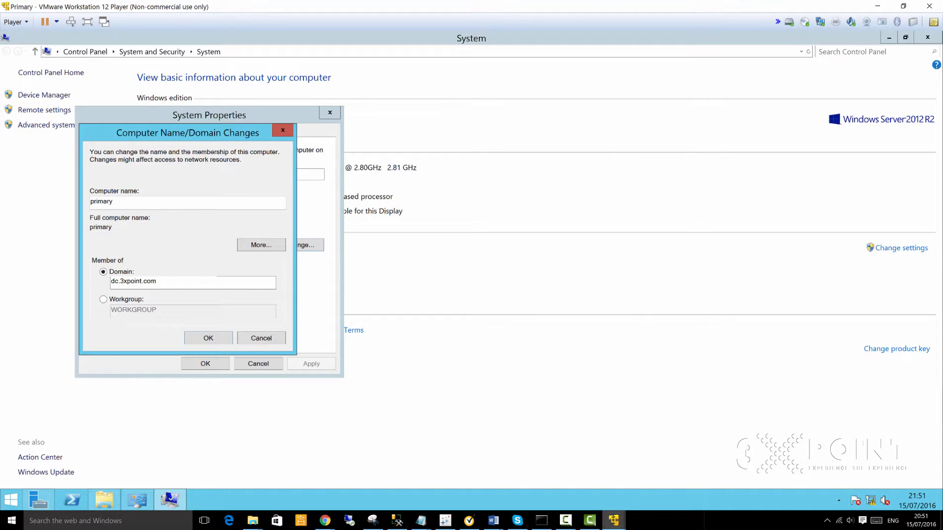
Step: On the DomainController, close the TCP/IPv4, Ethernet0, Network Connections and Sharing Center windows
click(614, 520)
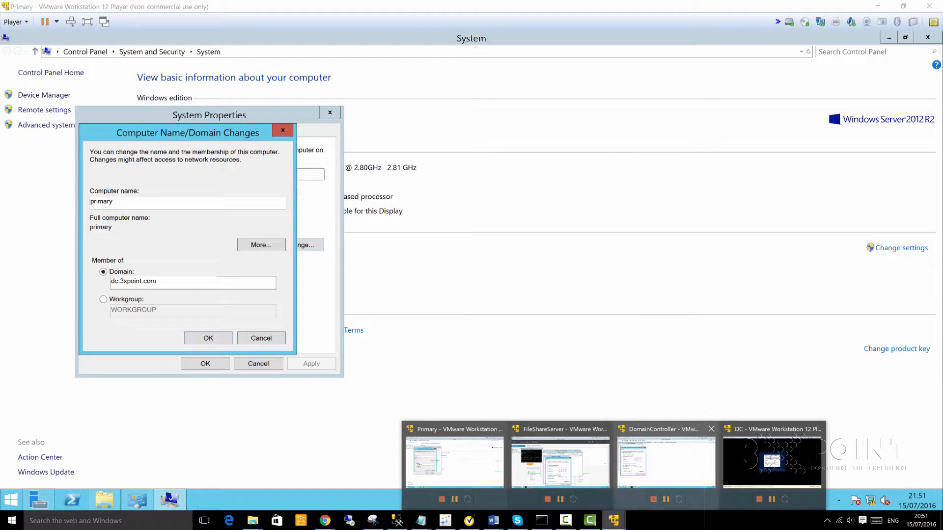
click(666, 461)
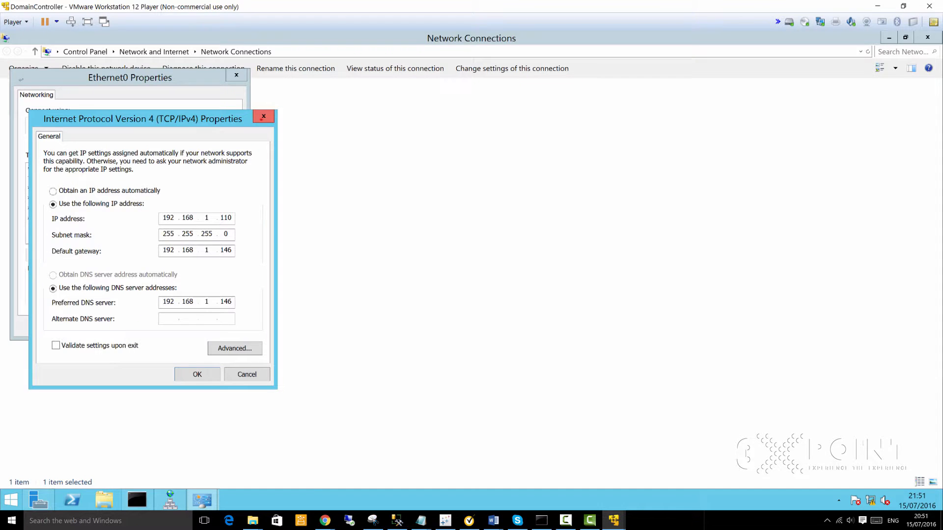
click(263, 117)
click(237, 75)
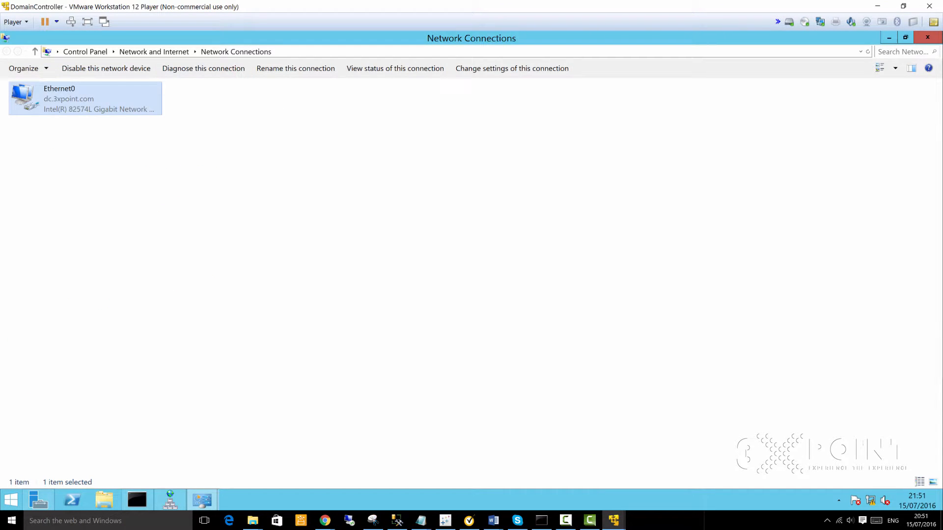
click(904, 38)
click(695, 190)
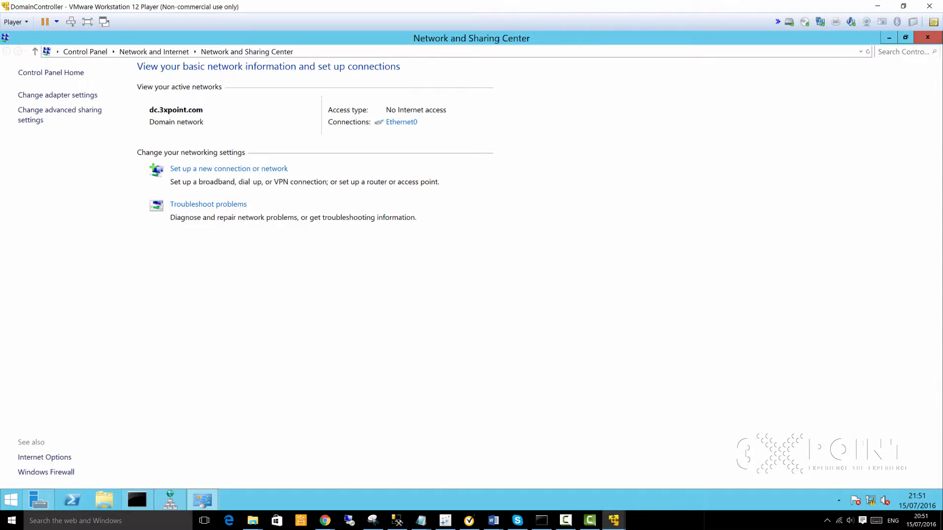
click(38, 500)
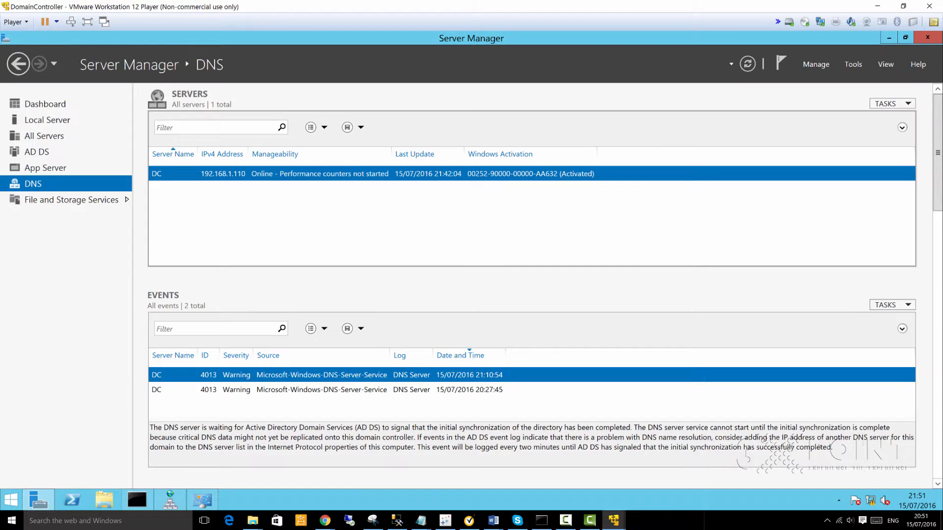
Step: Check Server Manager's Local Server, DNS and AD DS pages, then show the Tools menu
click(47, 120)
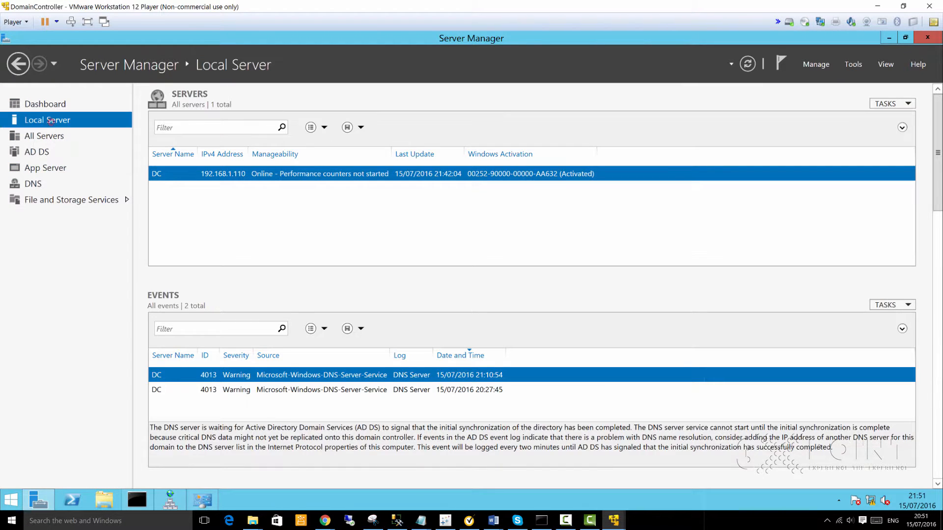
click(36, 184)
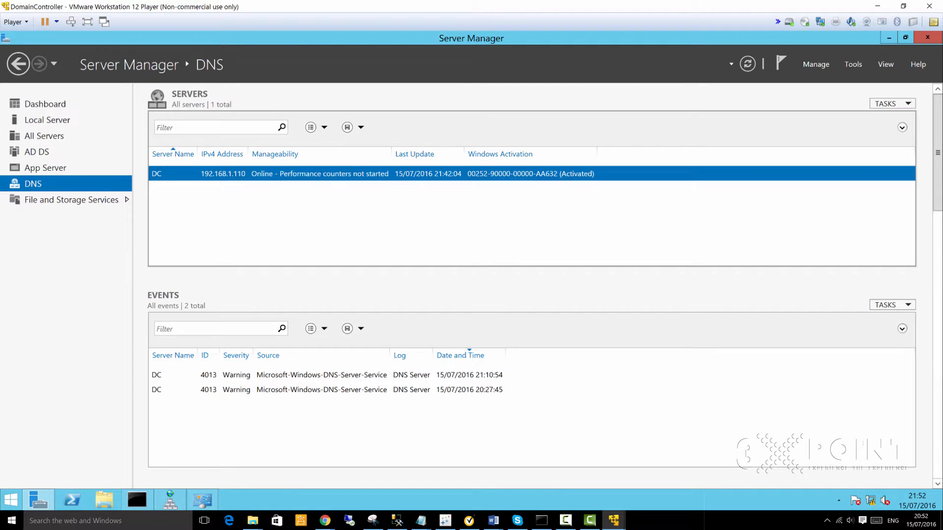
click(853, 64)
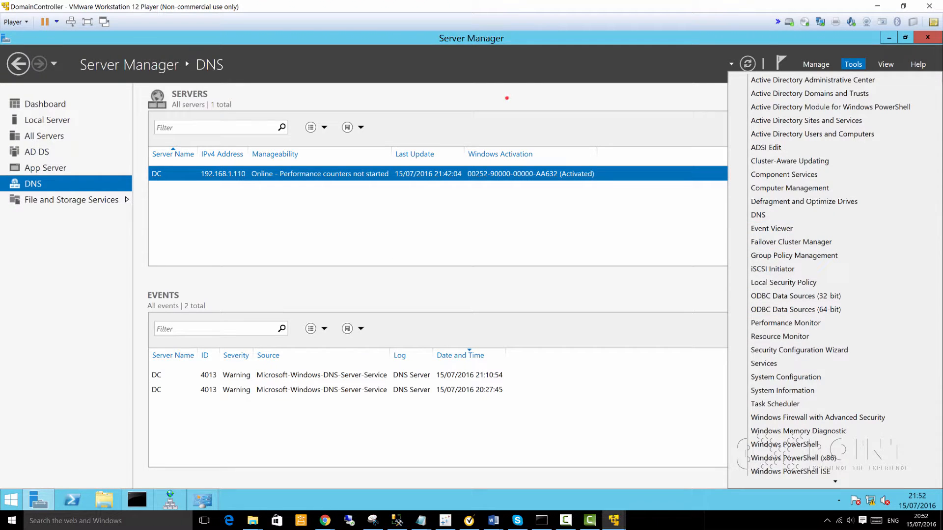
click(766, 215)
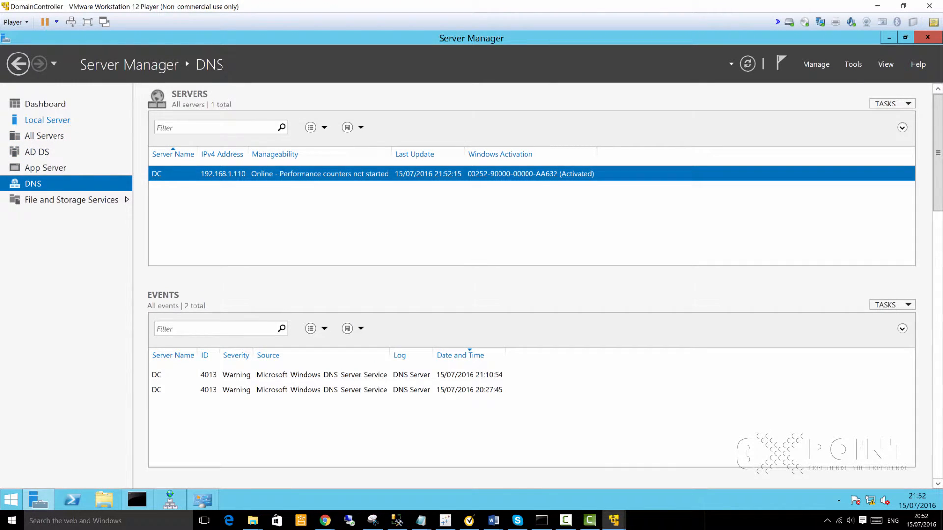
click(37, 152)
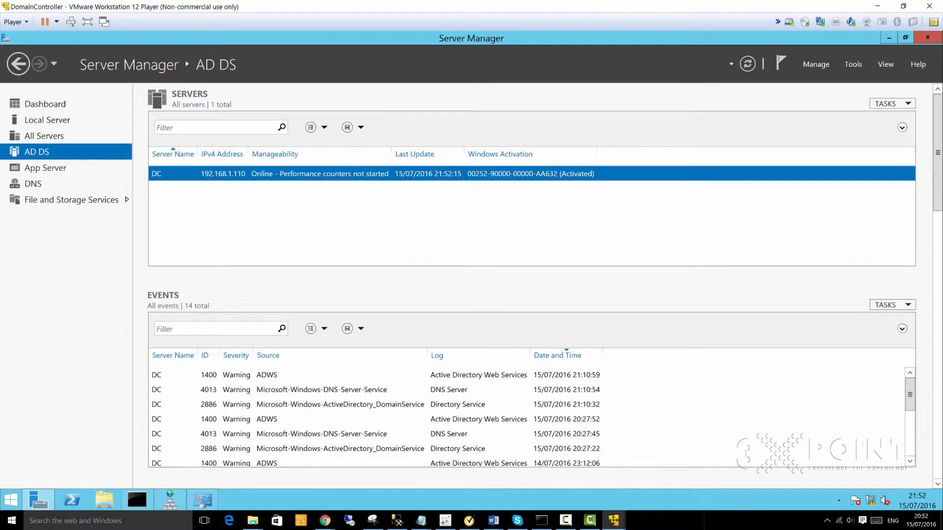
click(33, 183)
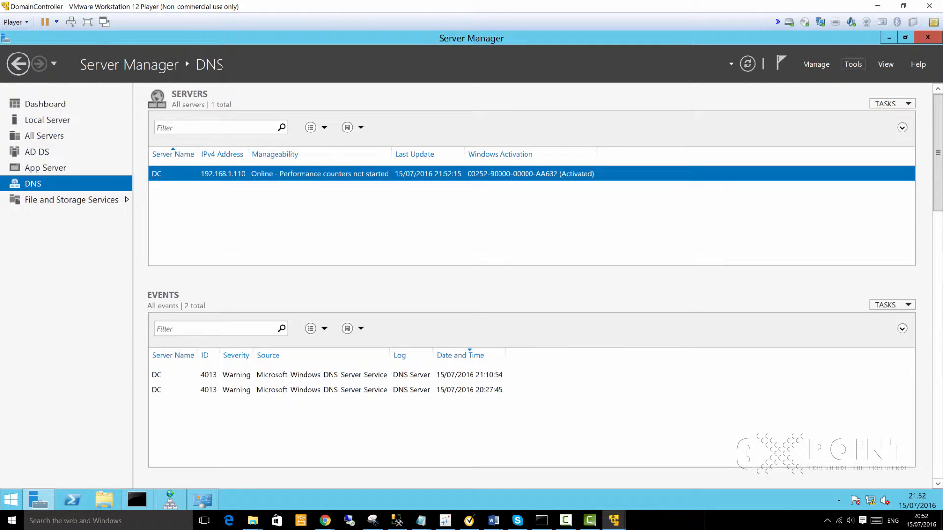
click(853, 64)
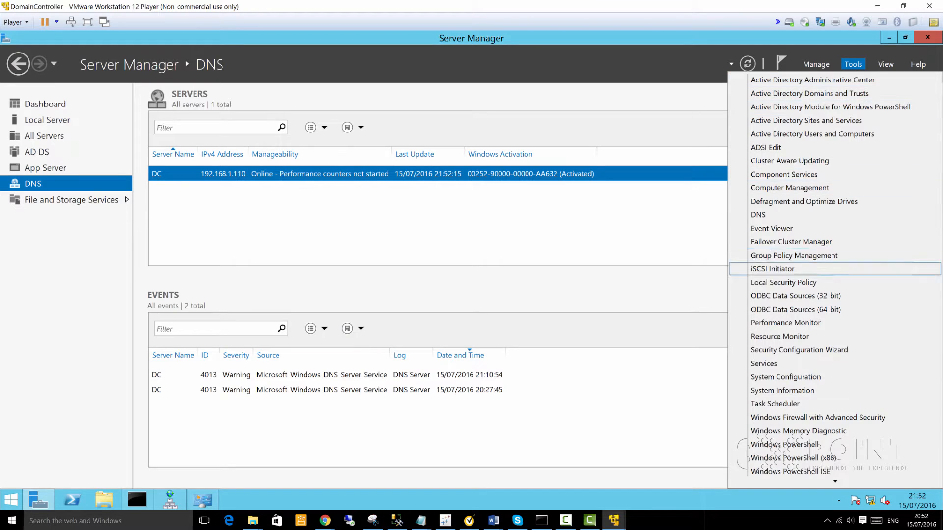
Step: Launch DNS Manager and browse its tree back to the forward lookup zones
click(769, 215)
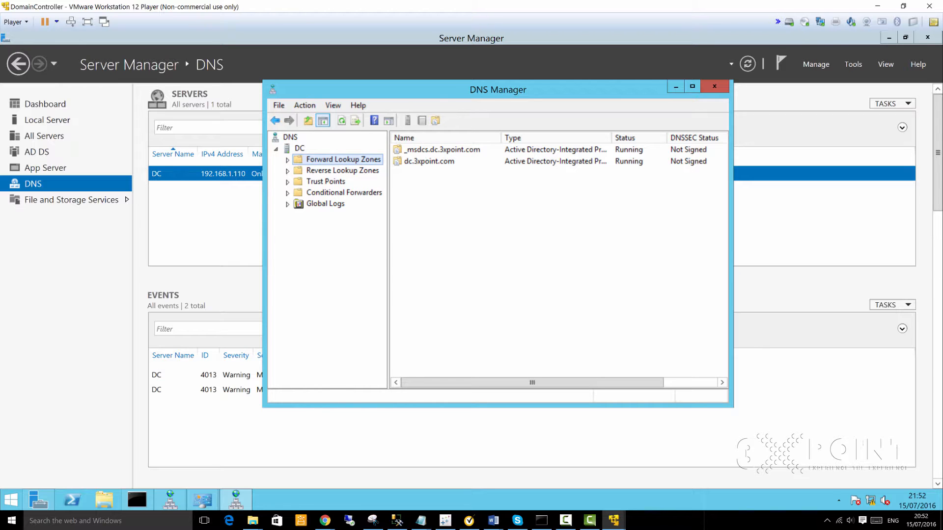
click(308, 169)
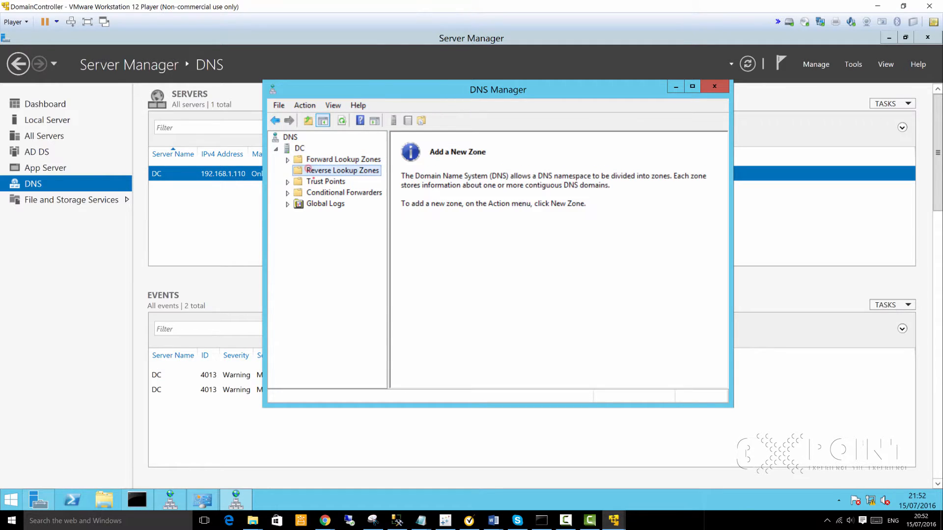
click(314, 180)
click(314, 192)
click(312, 204)
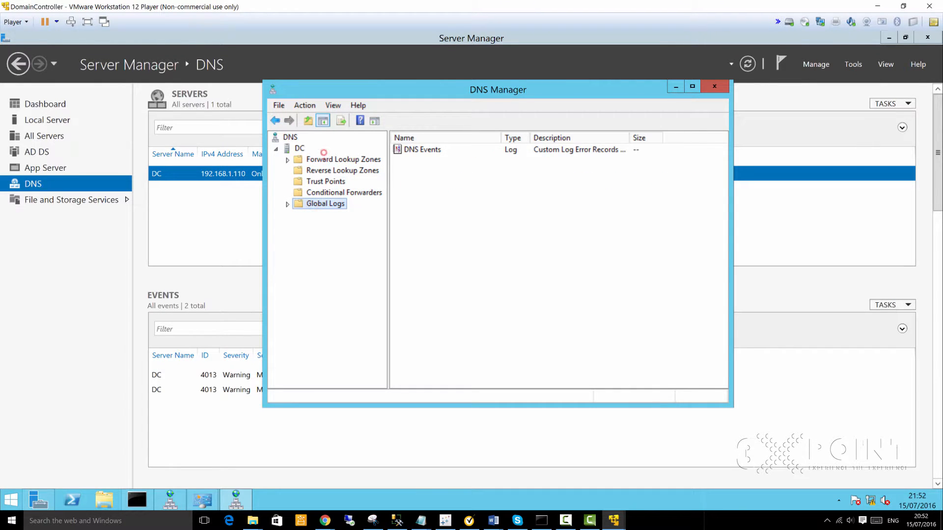
click(324, 159)
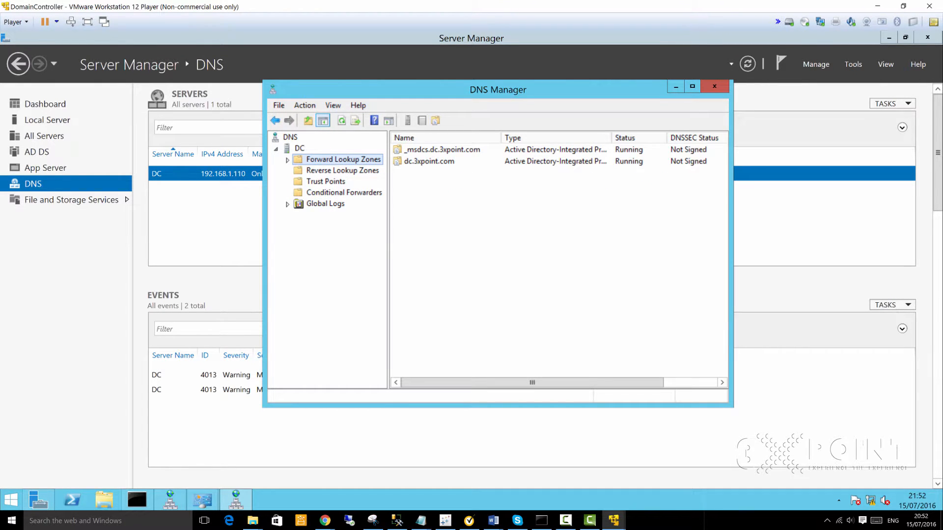
Step: Refresh and open the dc.3xpoint.com zone, then select the dc host record
click(421, 162)
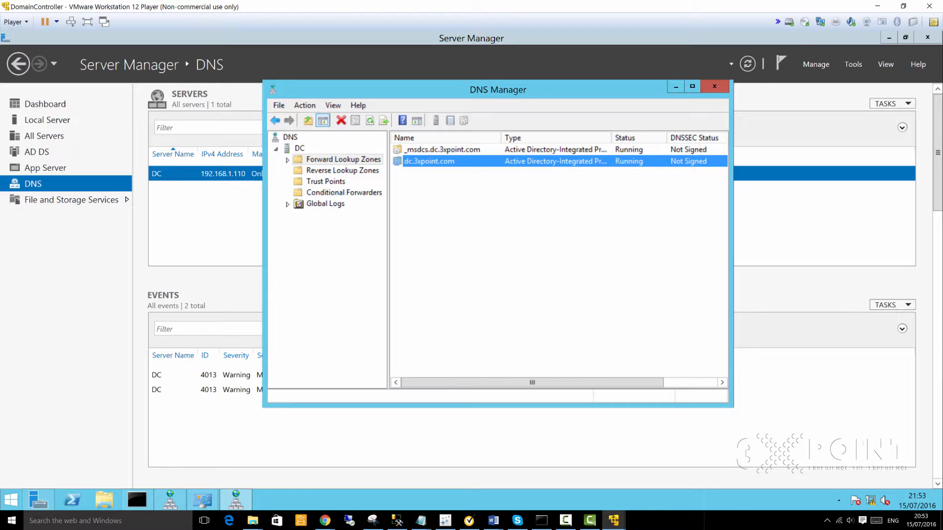
right_click(432, 161)
click(491, 320)
double_click(435, 161)
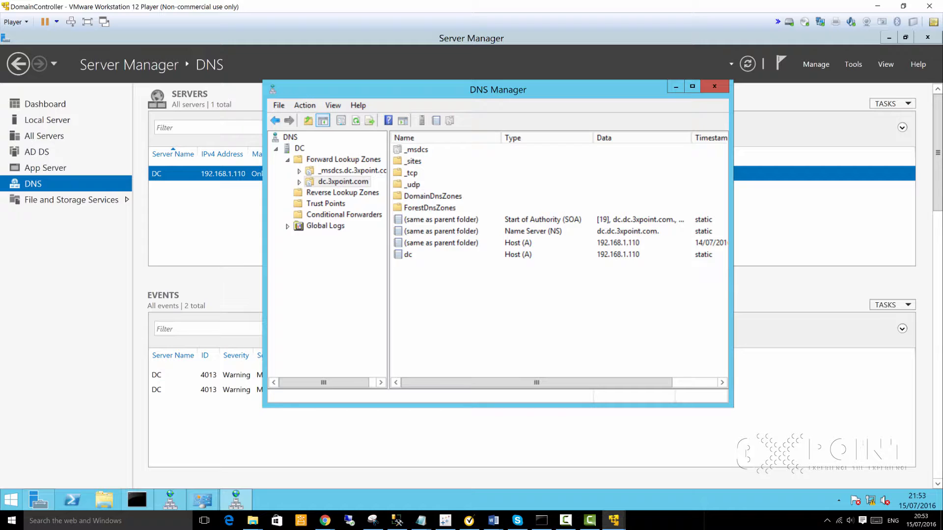
click(409, 255)
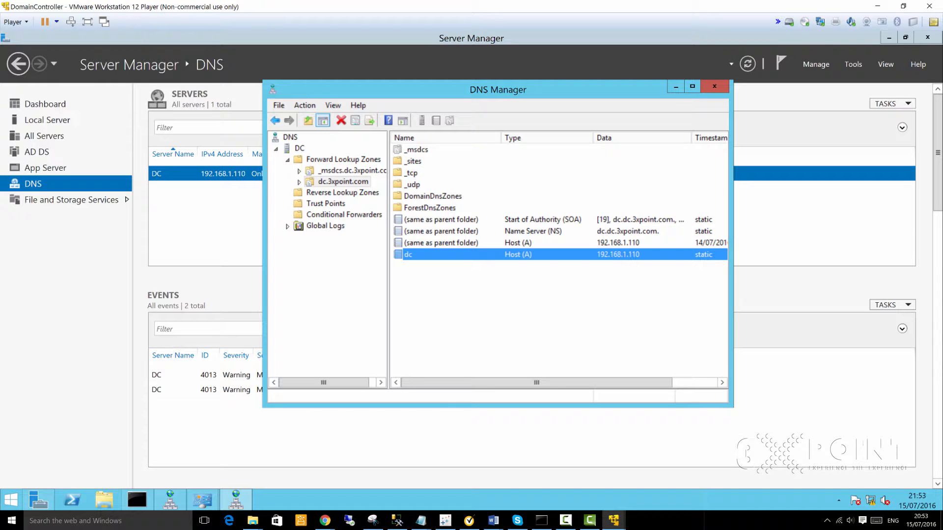
Step: Open the dc record's properties and select FQDN dc.dc.3xpoint.com and IP 192.168.1.110
double_click(442, 254)
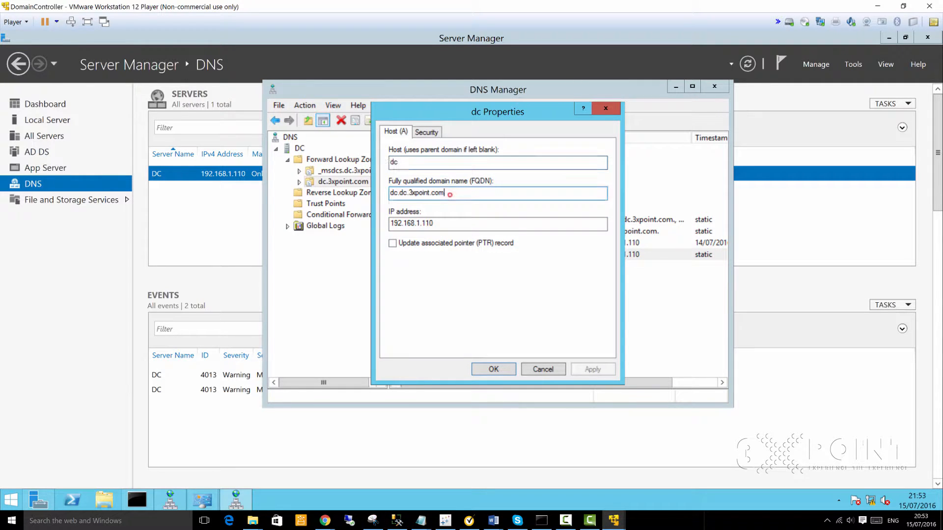
click(444, 193)
drag(448, 193, 389, 193)
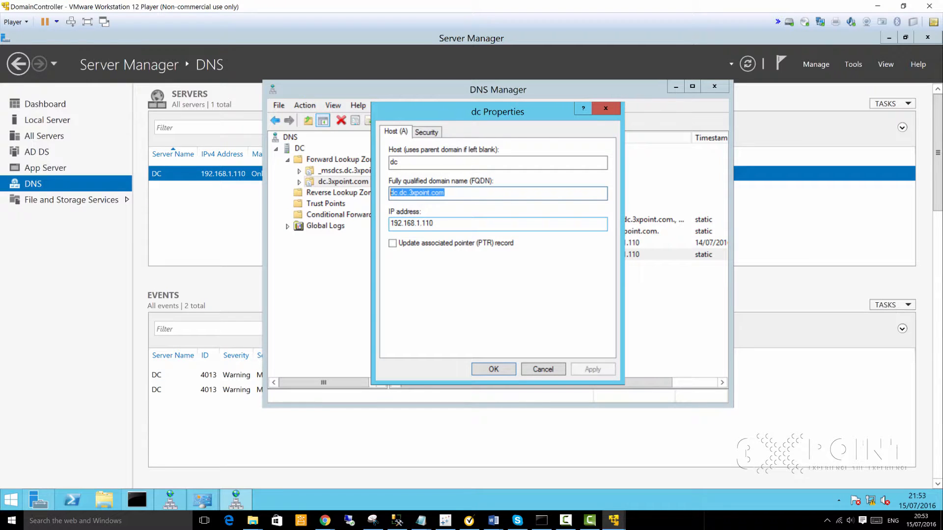
drag(397, 224, 434, 223)
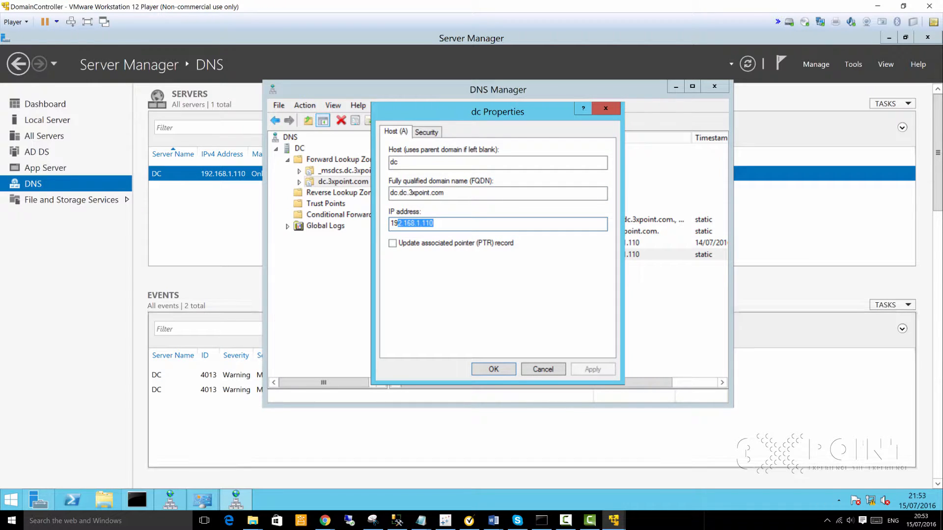
click(614, 520)
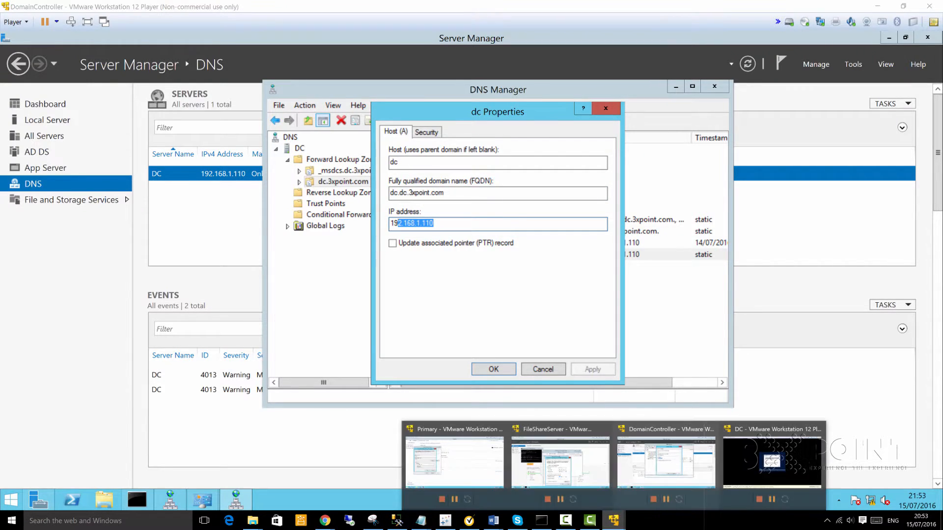
Step: On the Primary VM, run ping dc in an administrator command prompt, snapped left
click(419, 452)
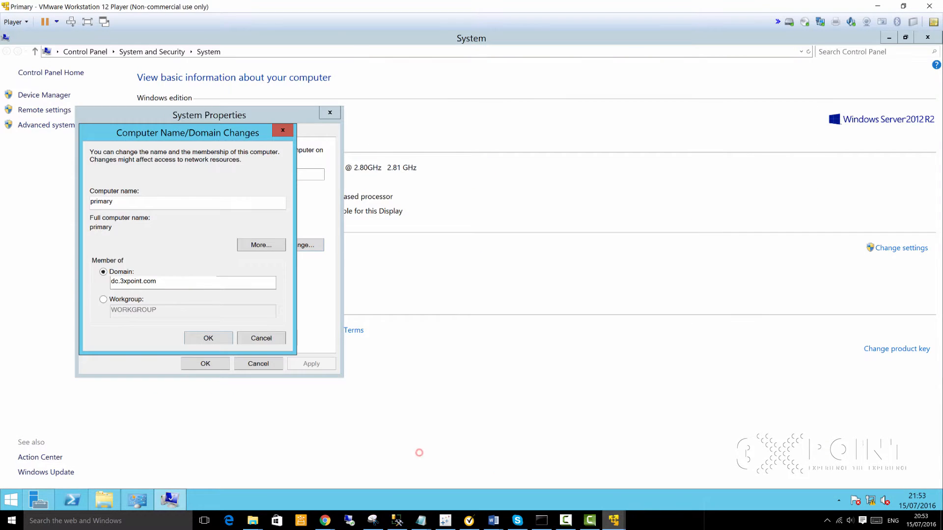
right_click(11, 499)
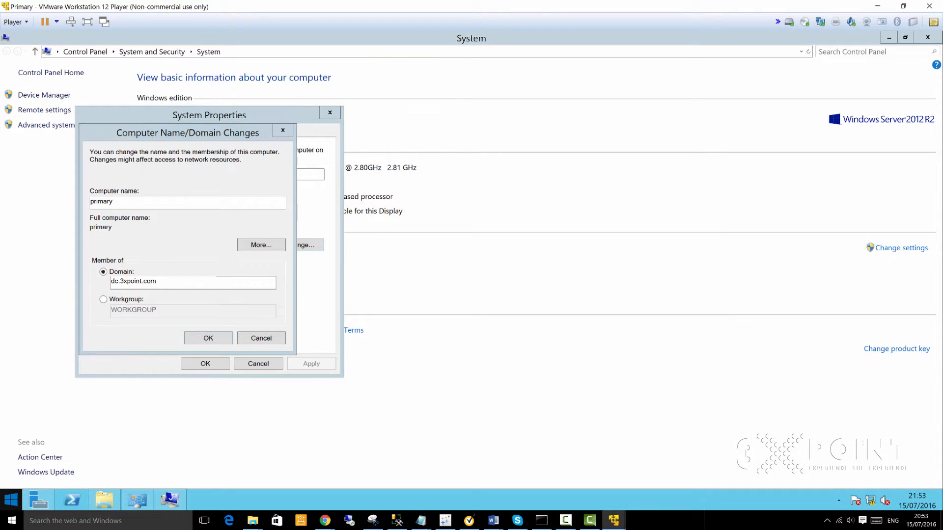
click(34, 472)
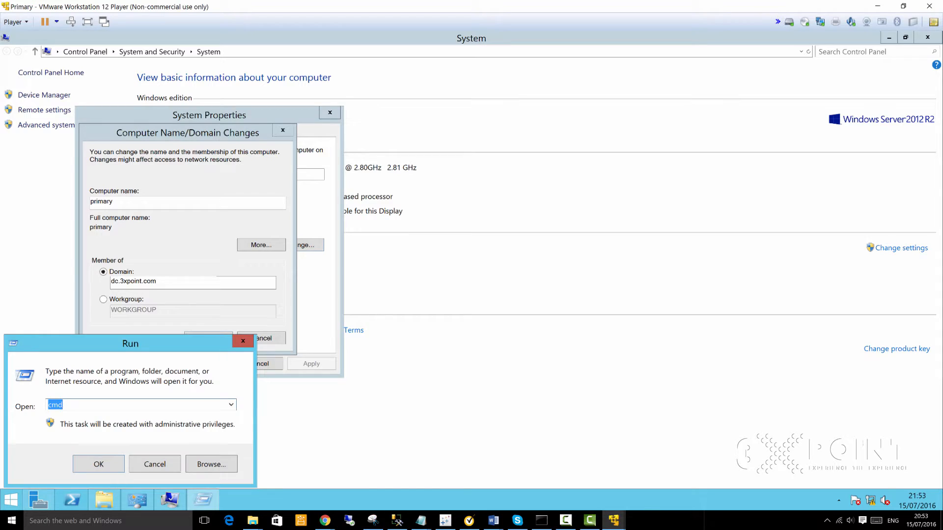
key(Return)
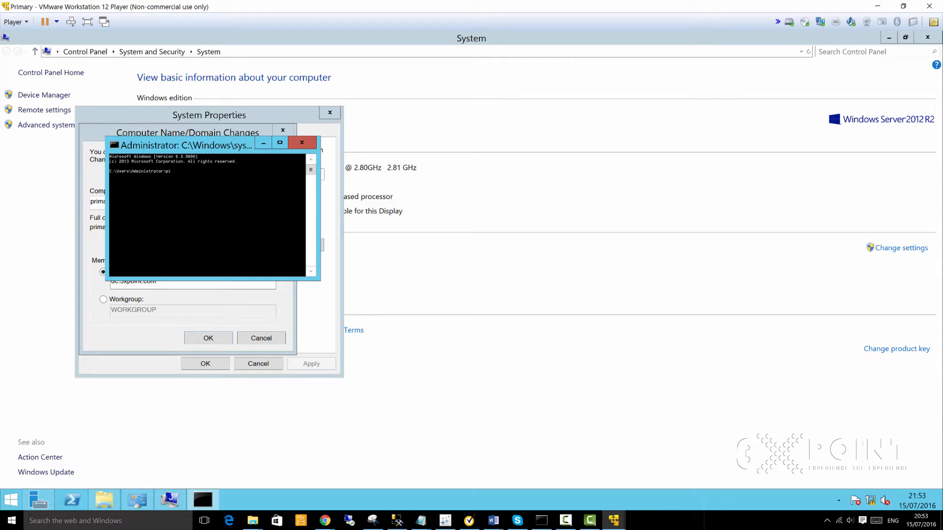
text(ping dc)
key(Return)
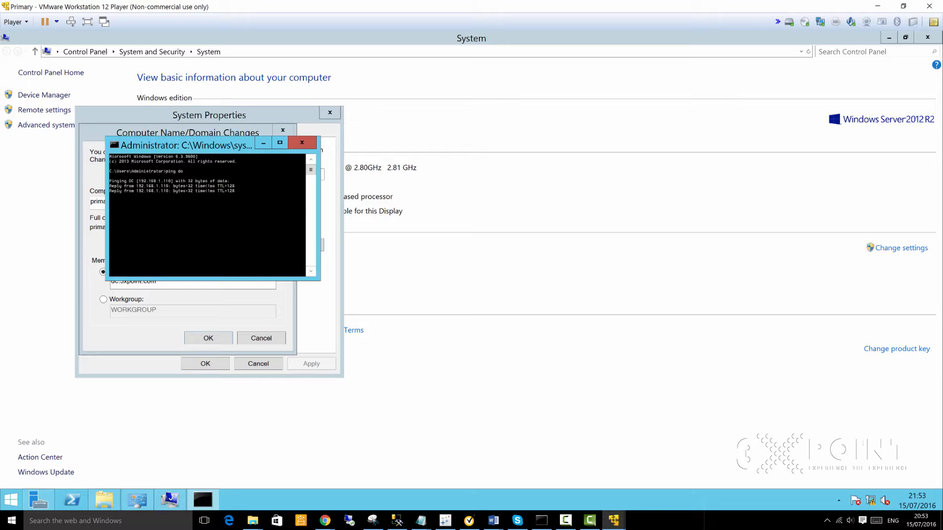
key(super+Left)
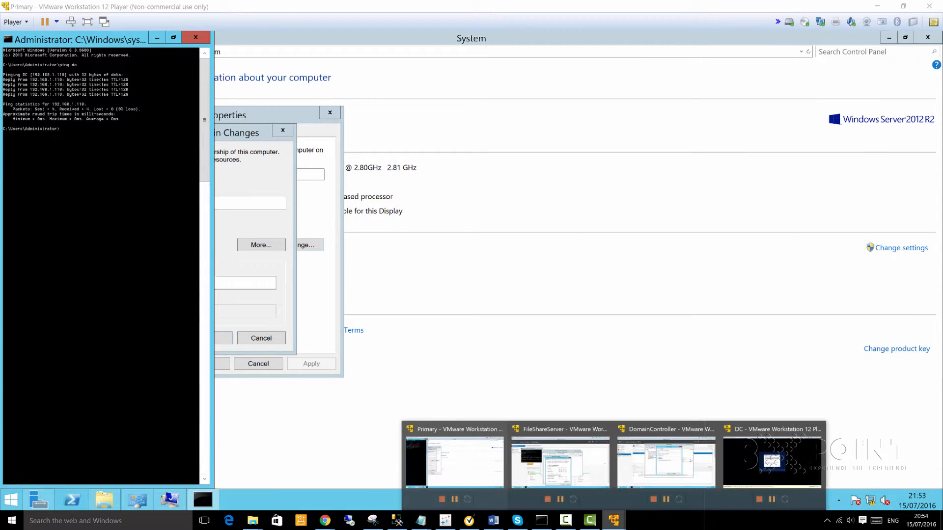
Step: On the DomainController VM, close the dc record properties and DNS Manager
mouse_move(613, 520)
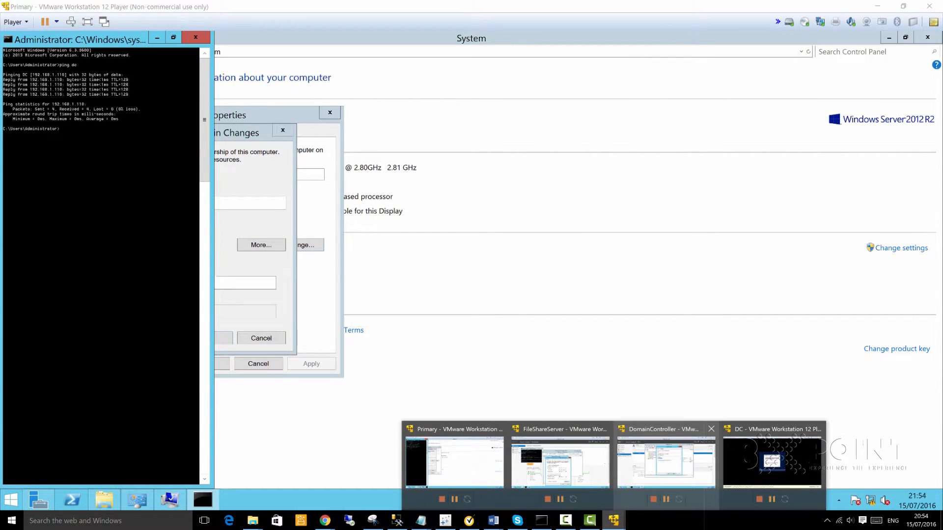
click(675, 455)
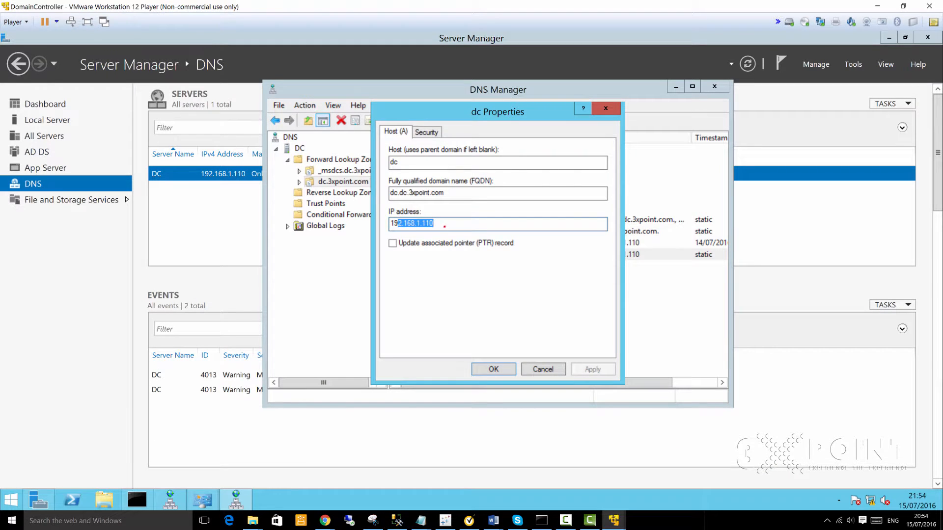
click(444, 226)
click(607, 108)
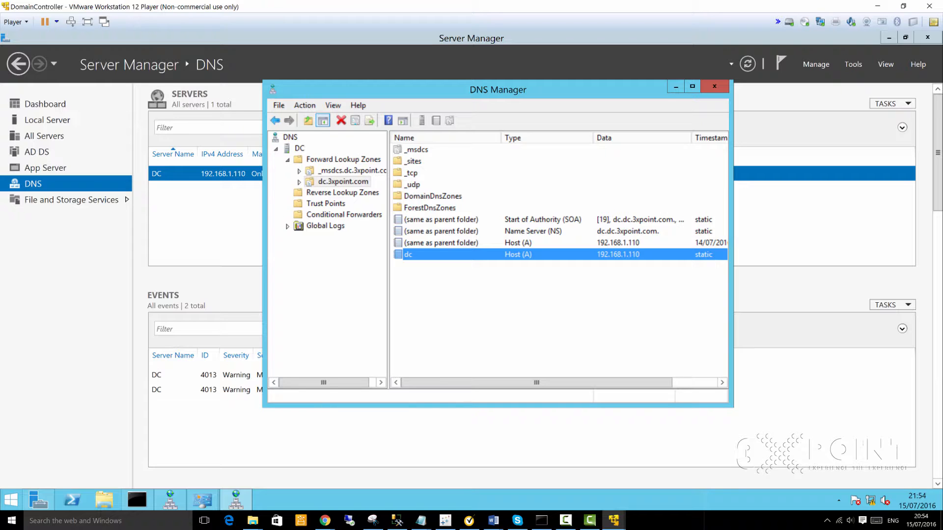
click(629, 230)
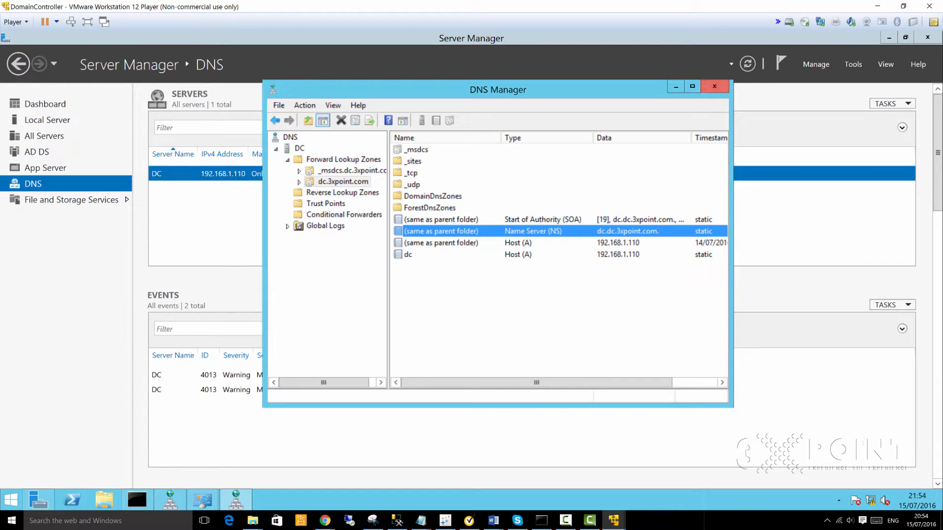
click(714, 87)
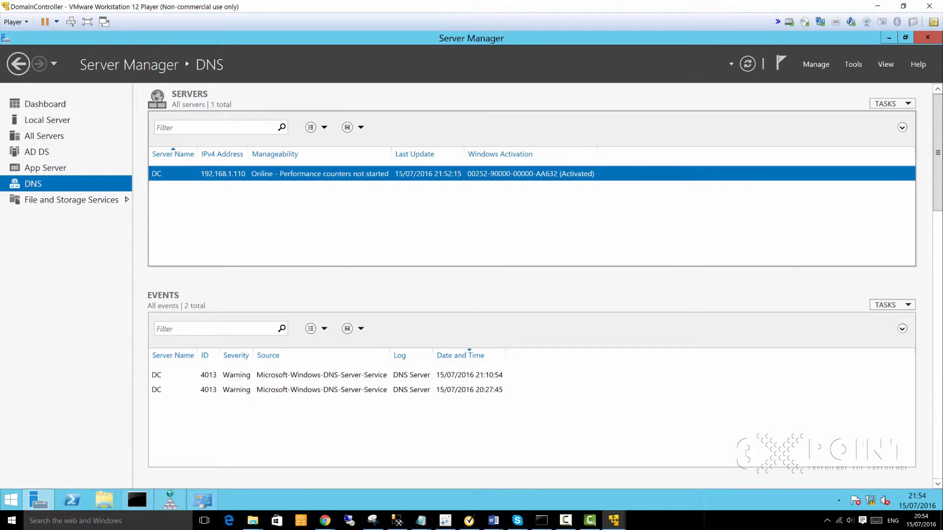
click(421, 520)
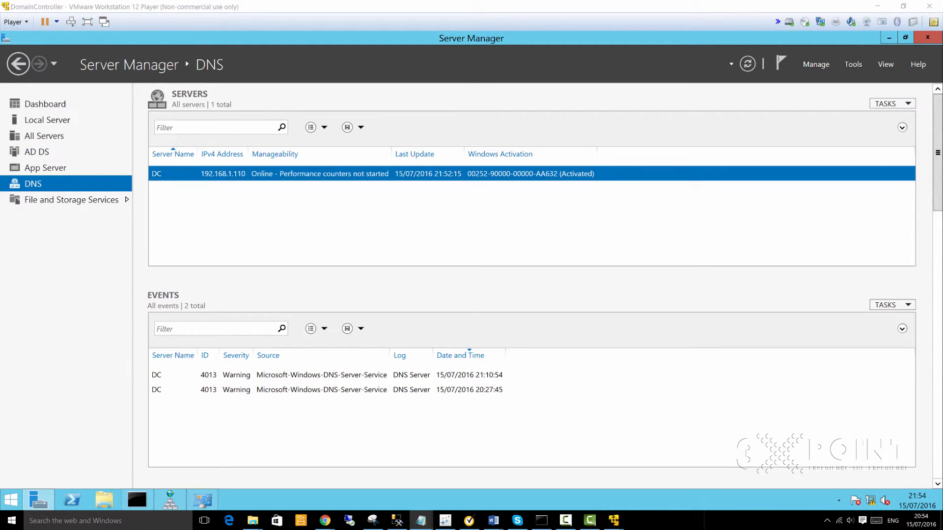
Step: Maximize Notepad and move the DC's IP Configuration block below the file-share step
drag(942, 165, 412, 0)
key(Down)
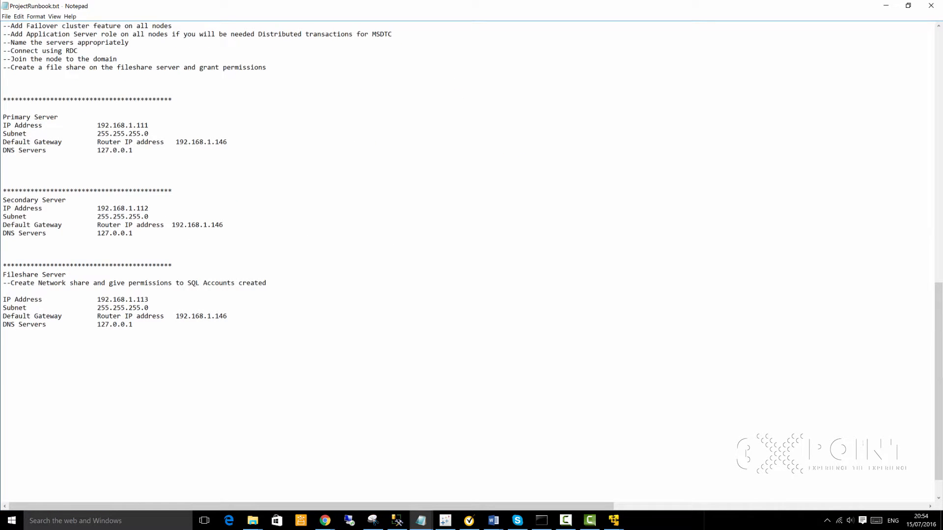
scroll(372, 185, up, 2)
scroll(471, 240, up, 8)
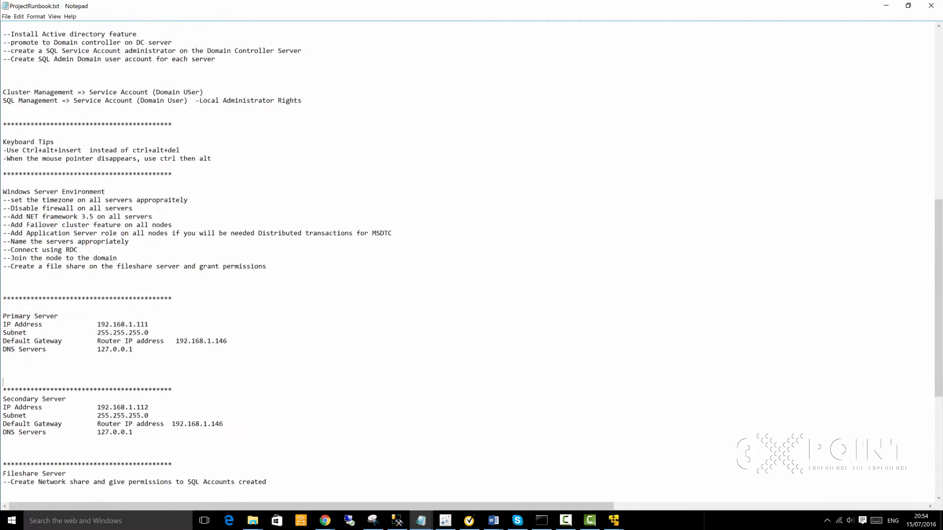
scroll(472, 240, up, 3)
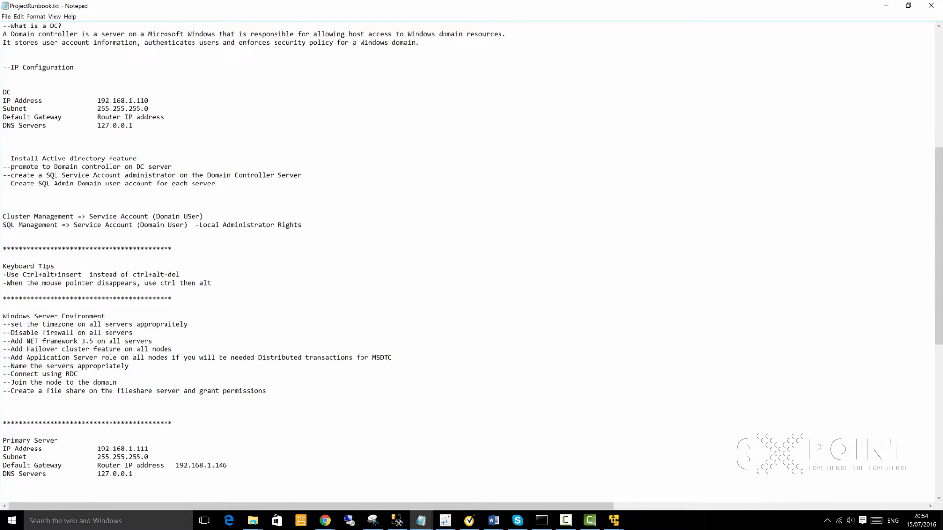
key(shift+Up)
key(shift+Up)
key(shift+Up)
key(shift+Up)
key(shift+Up)
key(shift+Up)
key(shift+Up)
key(shift+Up)
key(shift+Up)
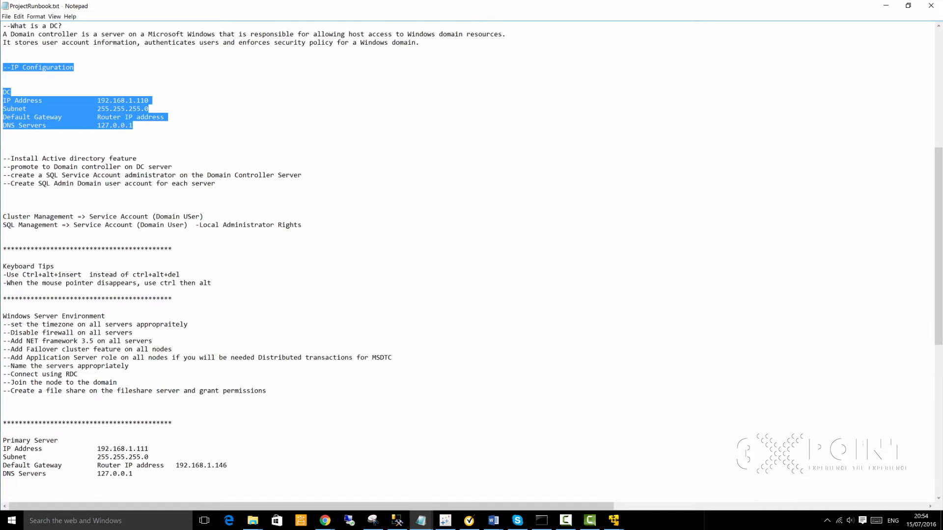
key(ctrl+x)
scroll(471, 265, down, 10)
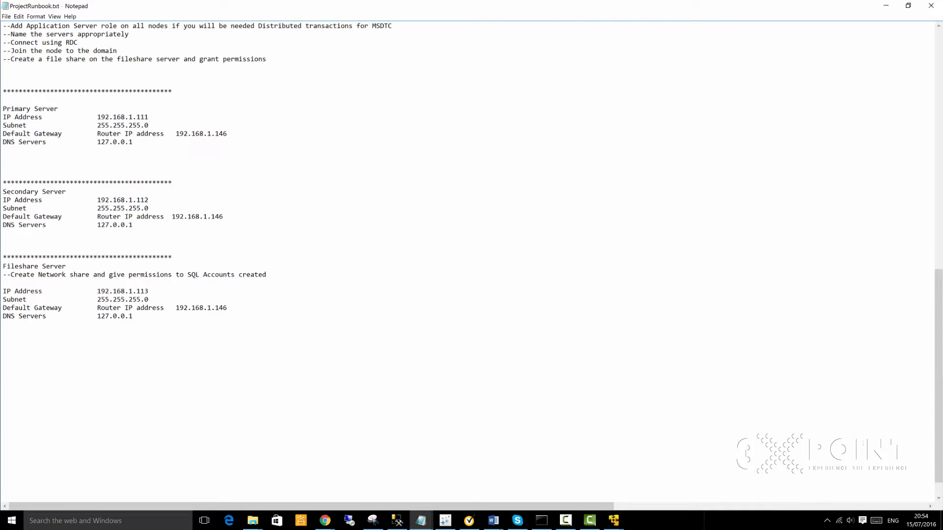
click(36, 70)
key(ctrl+v)
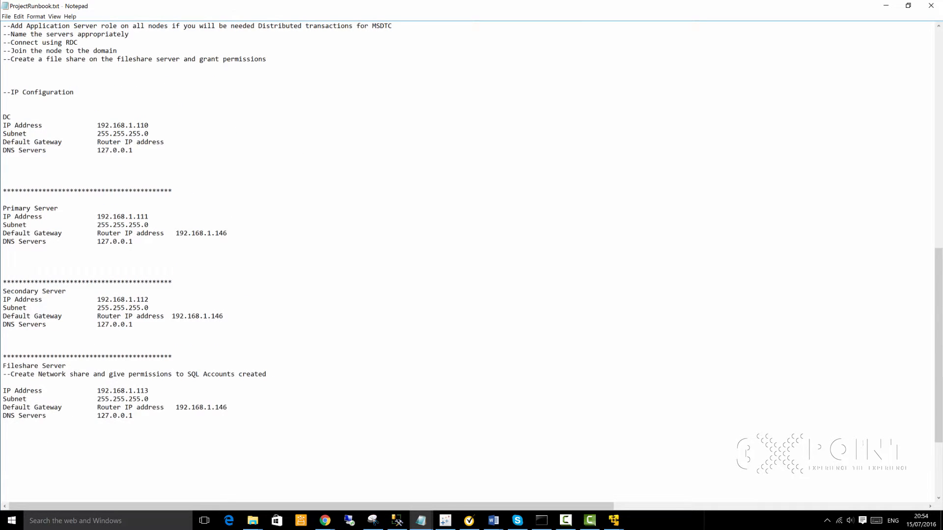
click(11, 117)
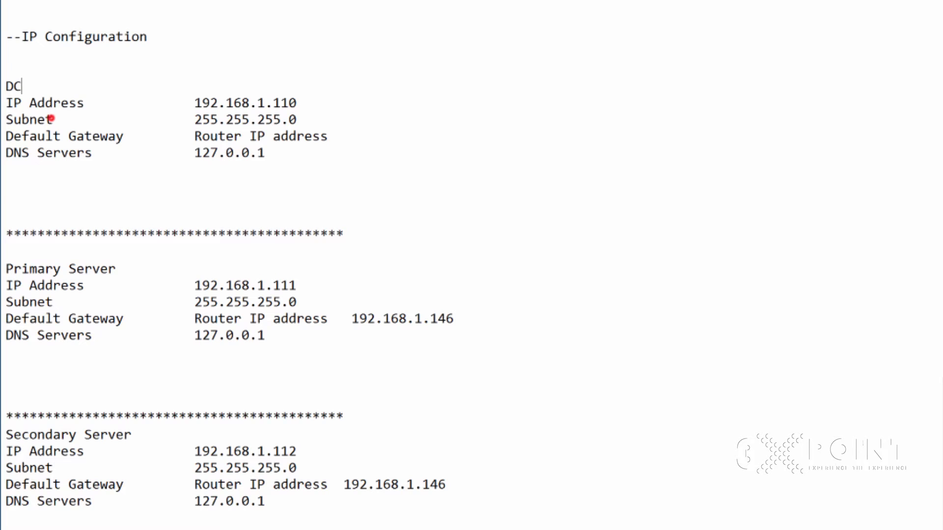
key(shift+Home)
drag(314, 92, 210, 103)
click(273, 118)
drag(305, 188, 194, 153)
drag(114, 197, 13, 153)
drag(304, 190, 194, 152)
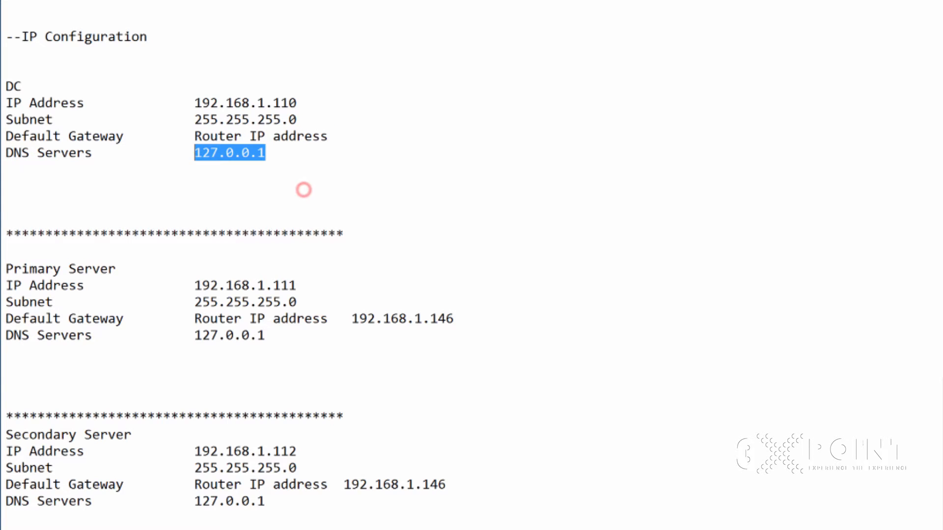
click(270, 193)
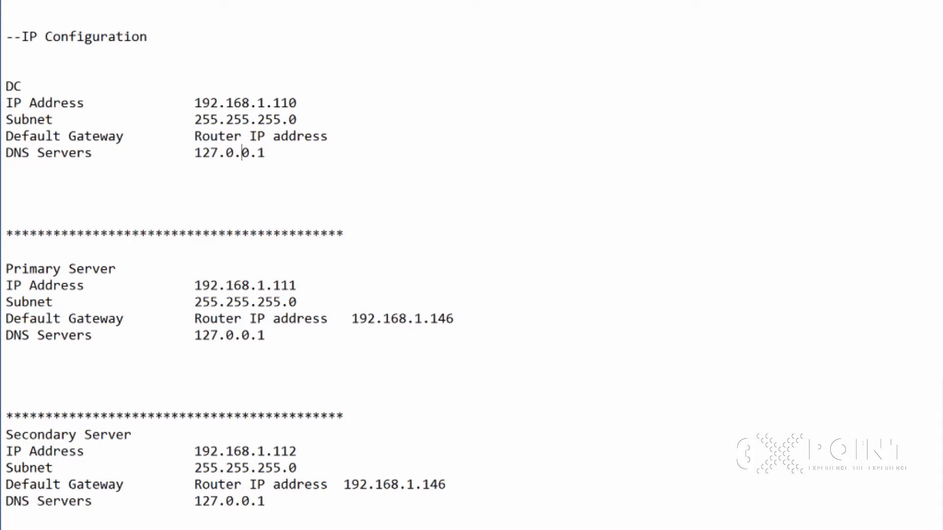
drag(315, 196, 6, 53)
click(315, 216)
click(219, 319)
click(314, 408)
drag(315, 400, 6, 269)
click(6, 517)
drag(6, 517, 6, 435)
drag(255, 404, 194, 335)
click(312, 402)
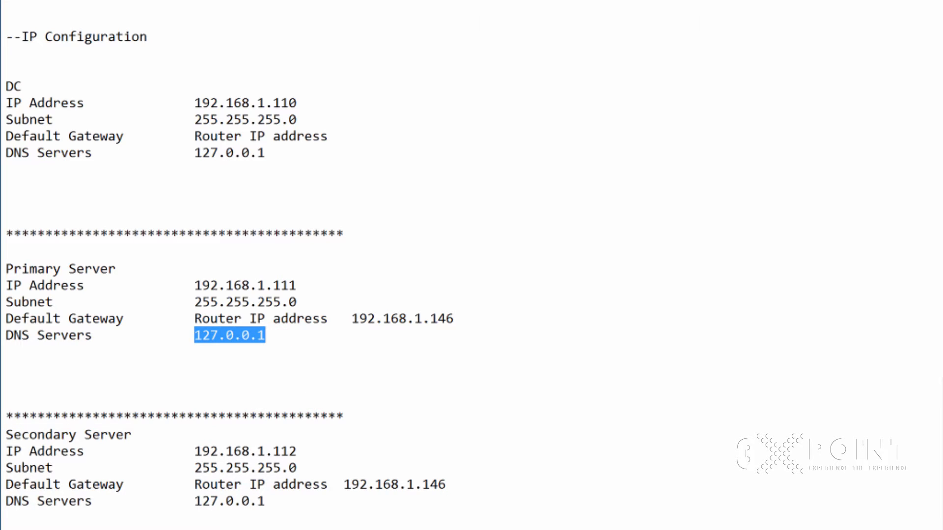
click(291, 194)
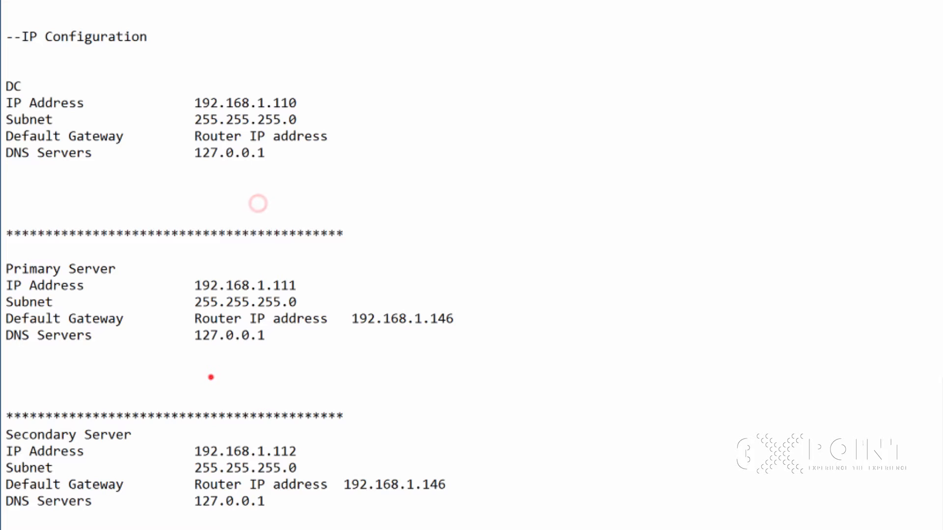
click(194, 318)
drag(343, 197, 13, 36)
click(245, 343)
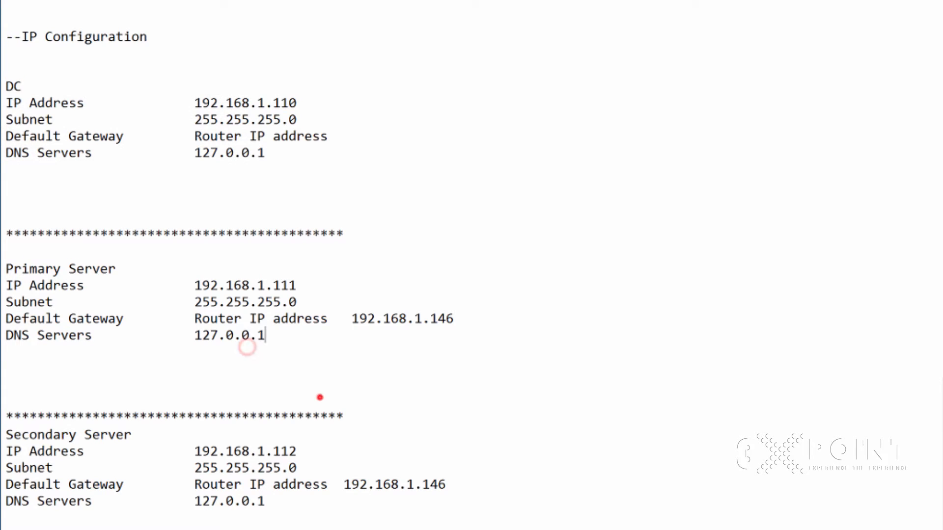
drag(265, 335, 195, 335)
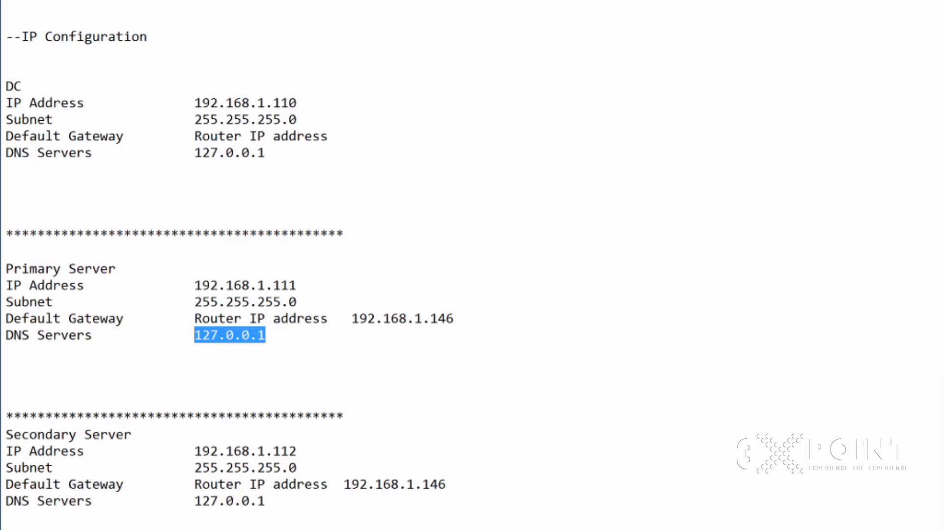
click(304, 103)
drag(305, 103, 194, 103)
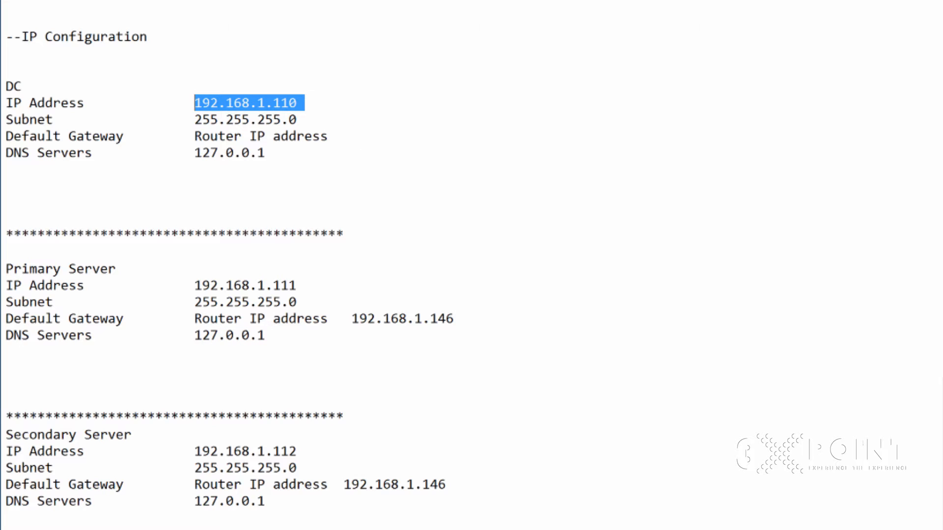
Step: Replace 127.0.0.1 with 192.168.1.110 in the Primary and Secondary DNS entries
click(265, 336)
drag(265, 336, 194, 335)
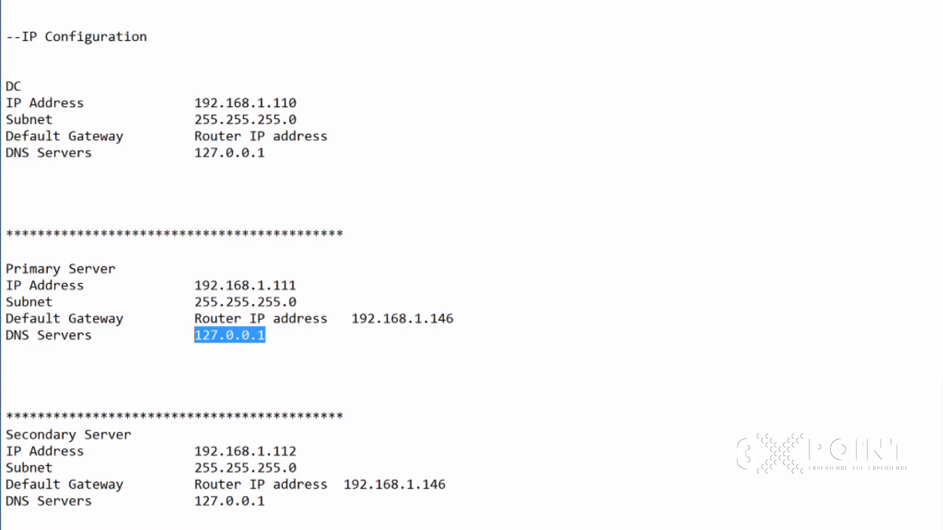
key(ctrl+v)
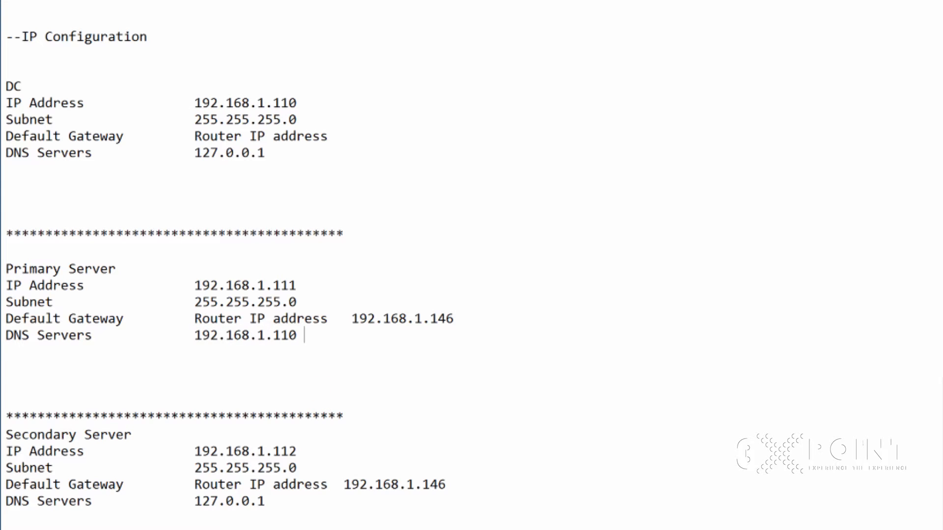
drag(265, 501, 194, 501)
key(ctrl+v)
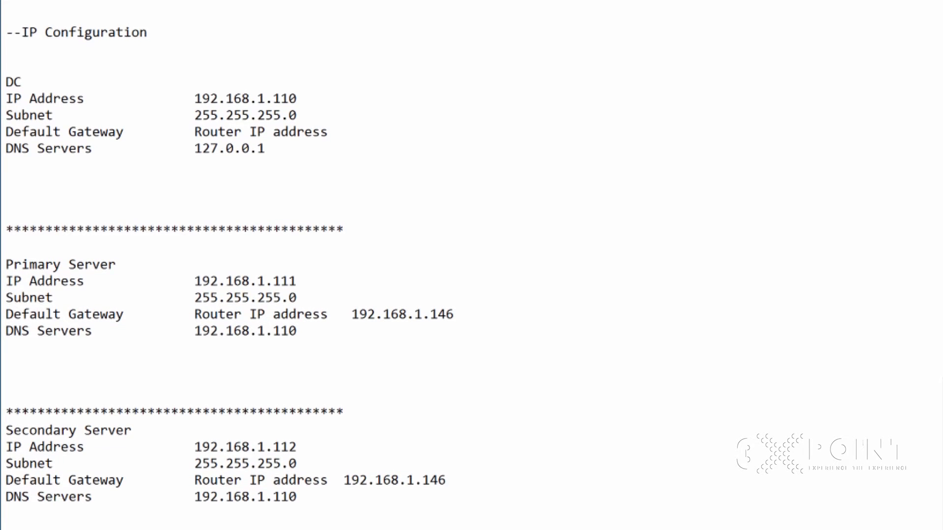
Step: Select the DC block, the new Primary DNS value and the DC IP address to compare them
click(347, 195)
key(shift+Up)
key(shift+Up)
key(shift+Up)
key(shift+Up)
key(shift+Up)
key(shift+Up)
key(shift+Up)
key(shift+Up)
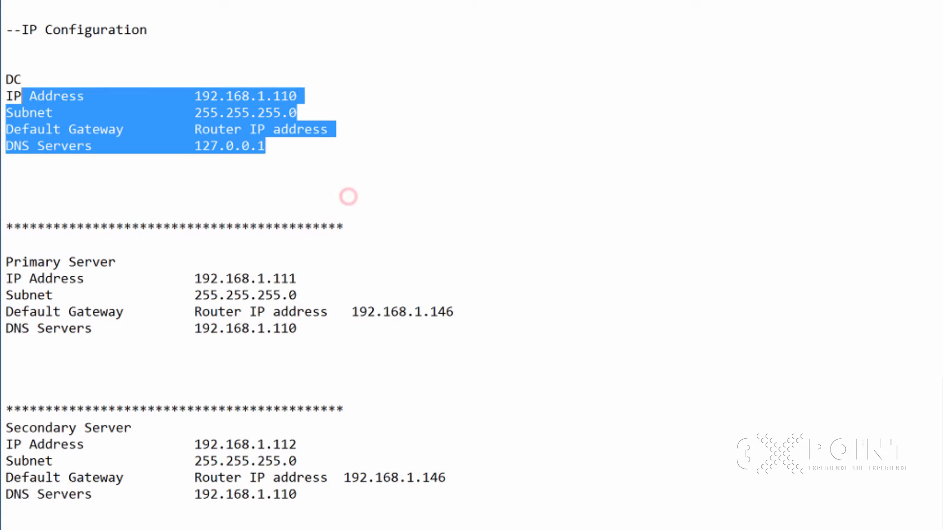
click(305, 334)
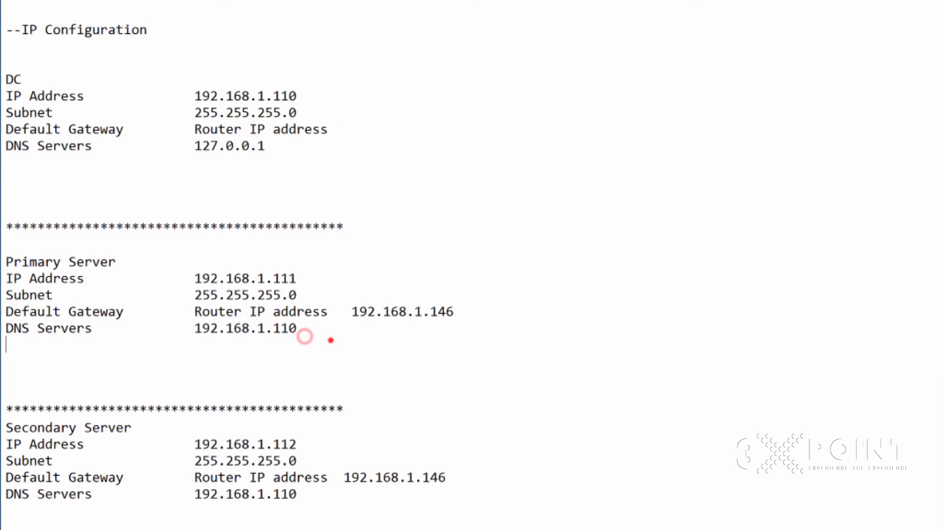
double_click(330, 338)
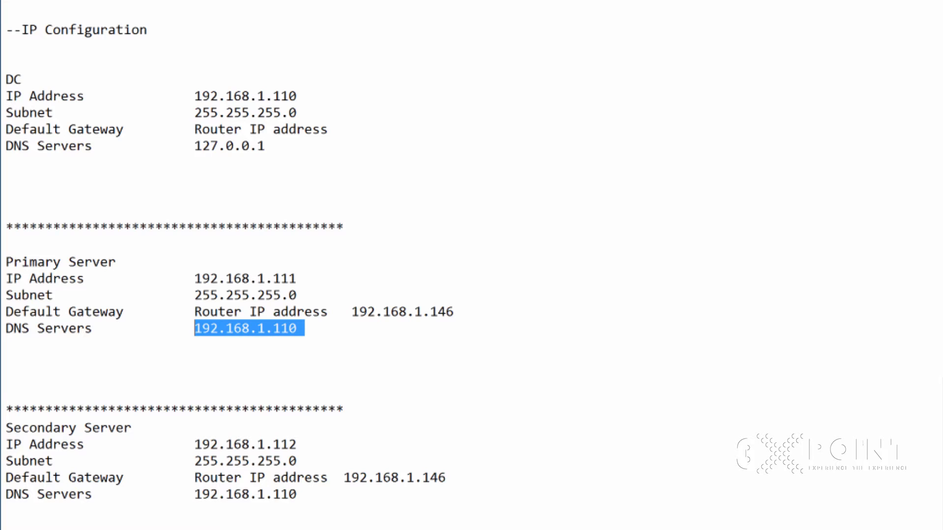
click(349, 124)
key(Up)
key(Up)
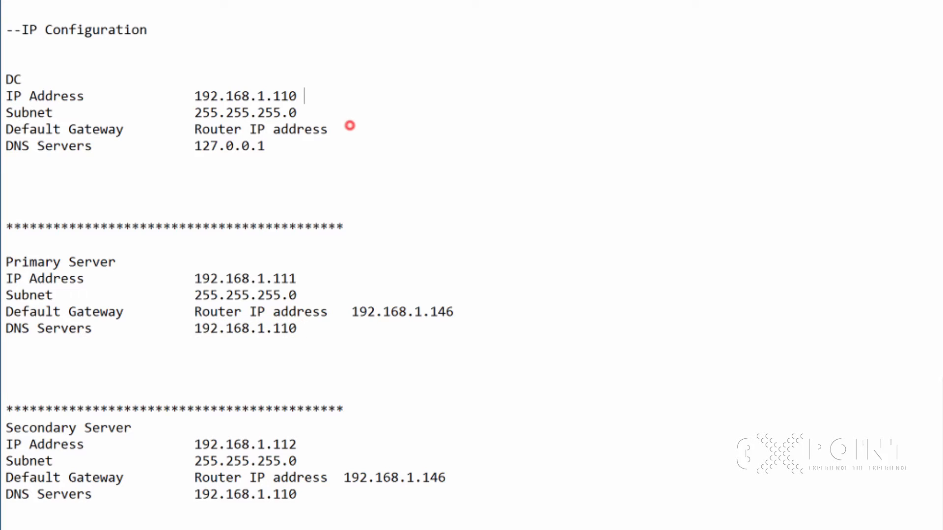
key(shift+Left)
key(shift+Left)
key(shift+Left)
key(shift+Left)
key(shift+Left)
key(shift+Left)
key(shift+Left)
key(shift+Left)
key(shift+Left)
key(shift+Left)
key(shift+Left)
key(shift+Left)
key(shift+Left)
key(shift+Left)
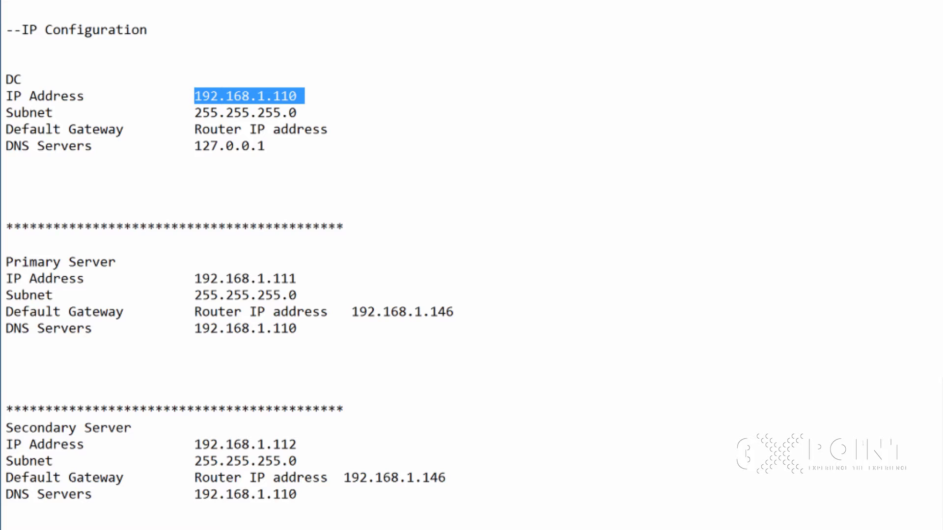
Step: Reselect the Primary DNS value 192.168.1.110, then mark the whole DC configuration block
click(129, 290)
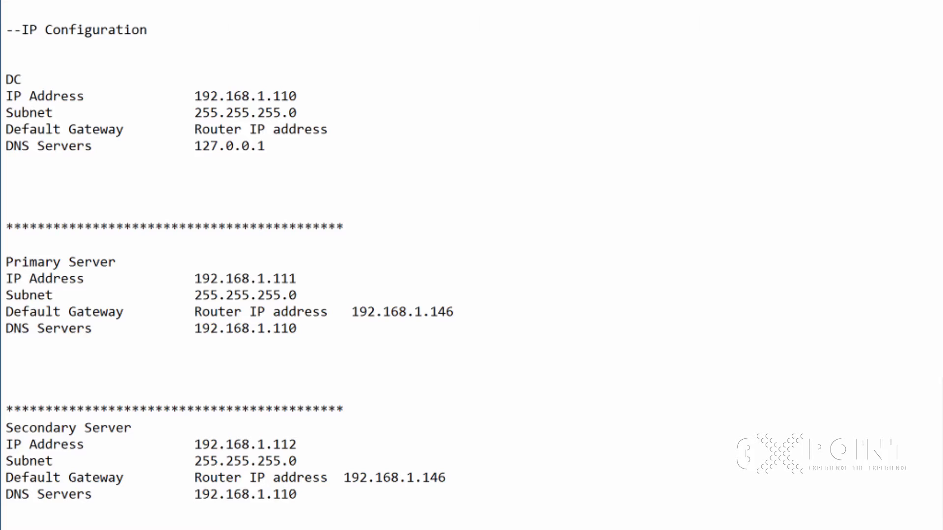
drag(304, 328, 194, 328)
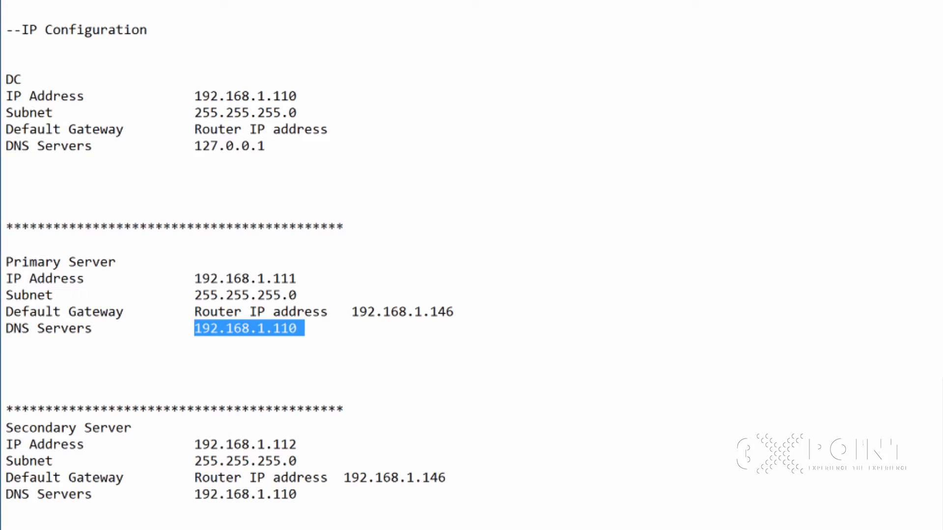
drag(314, 345, 194, 328)
click(328, 387)
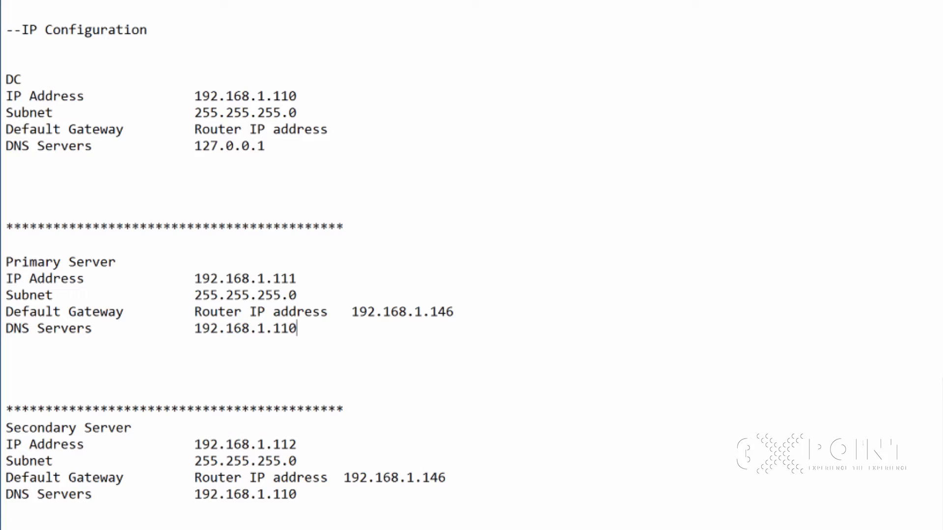
click(357, 390)
key(shift+Left)
key(shift+Left)
key(shift+Left)
key(shift+Left)
key(shift+Left)
key(shift+Left)
key(shift+Left)
key(shift+Left)
key(shift+Left)
key(shift+Left)
key(shift+Left)
key(shift+Left)
key(shift+Left)
key(shift+Left)
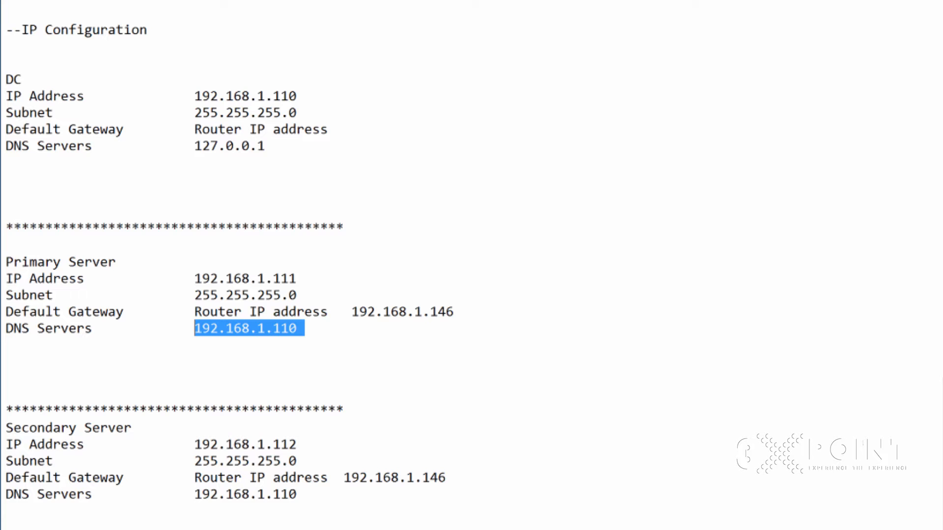
drag(339, 190, 6, 79)
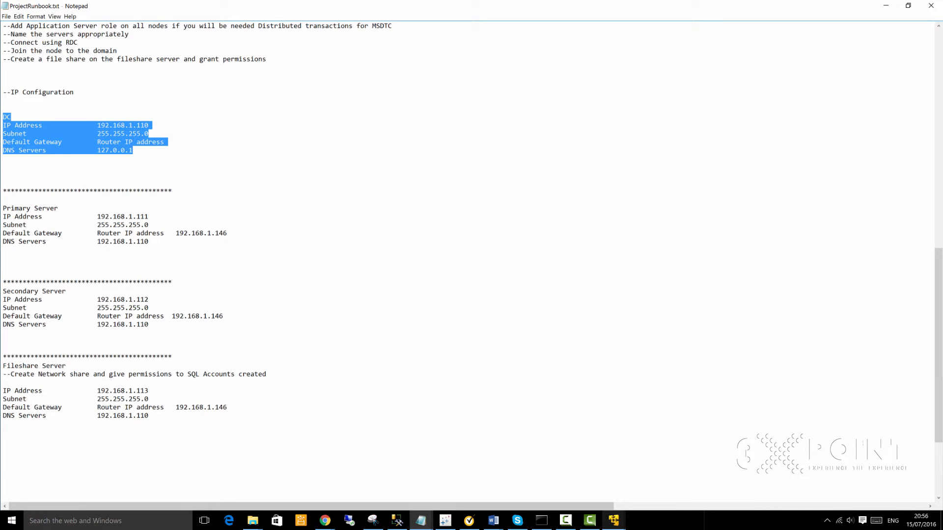
Step: Check Server Manager's task notifications on the DomainController VM, then return to the Primary VM
mouse_move(614, 521)
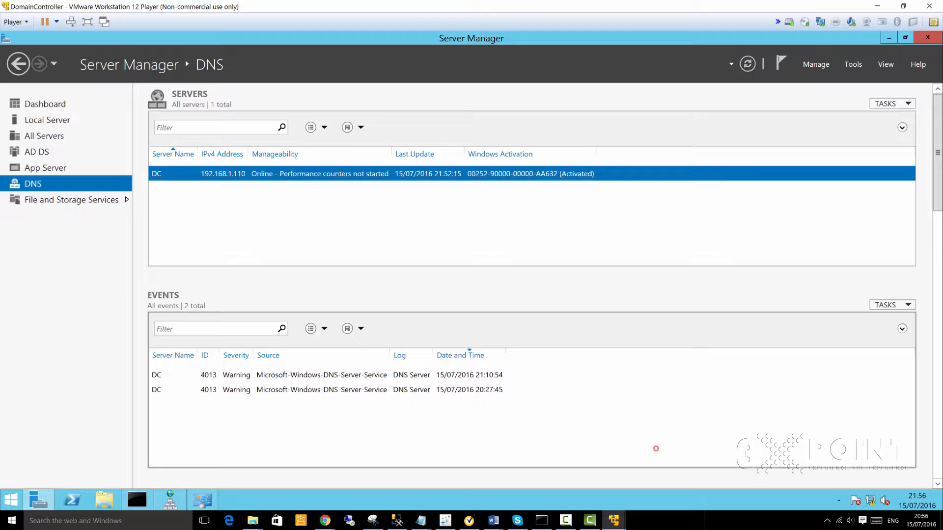
click(656, 447)
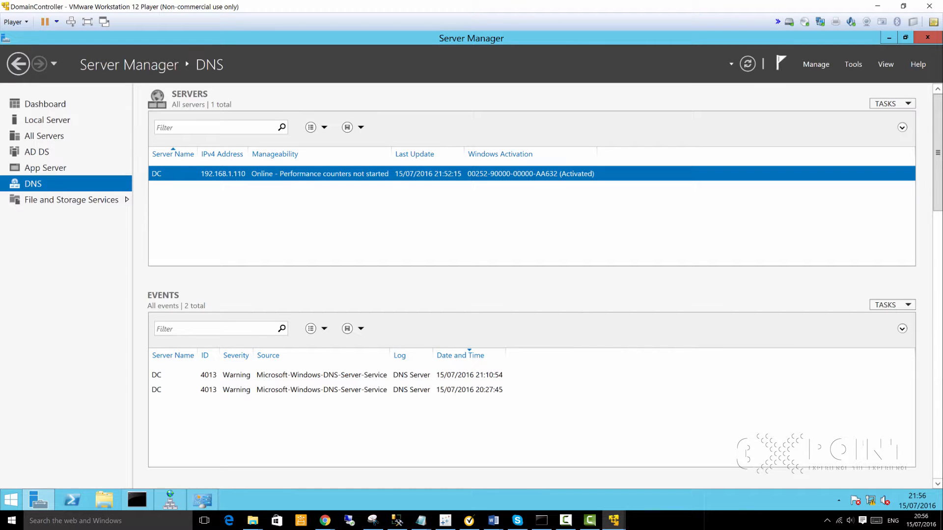
click(781, 62)
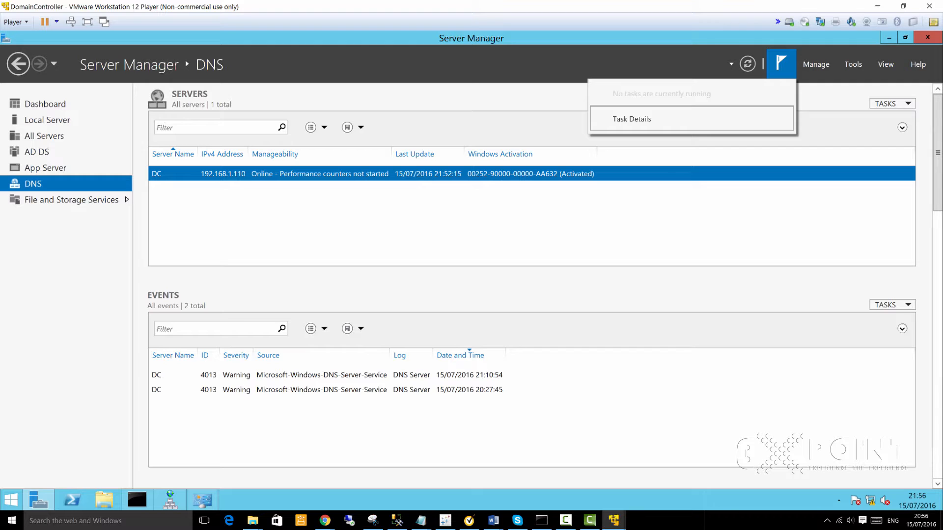
click(497, 97)
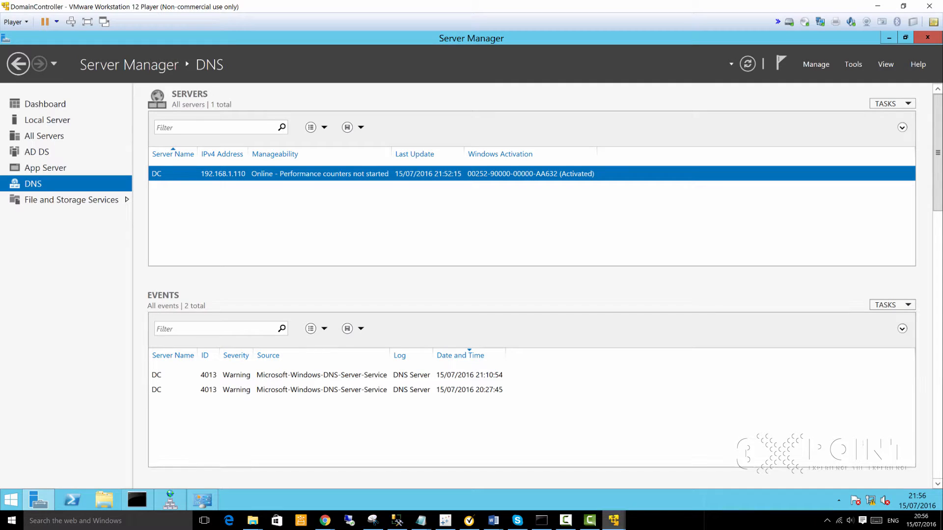
mouse_move(614, 520)
click(415, 447)
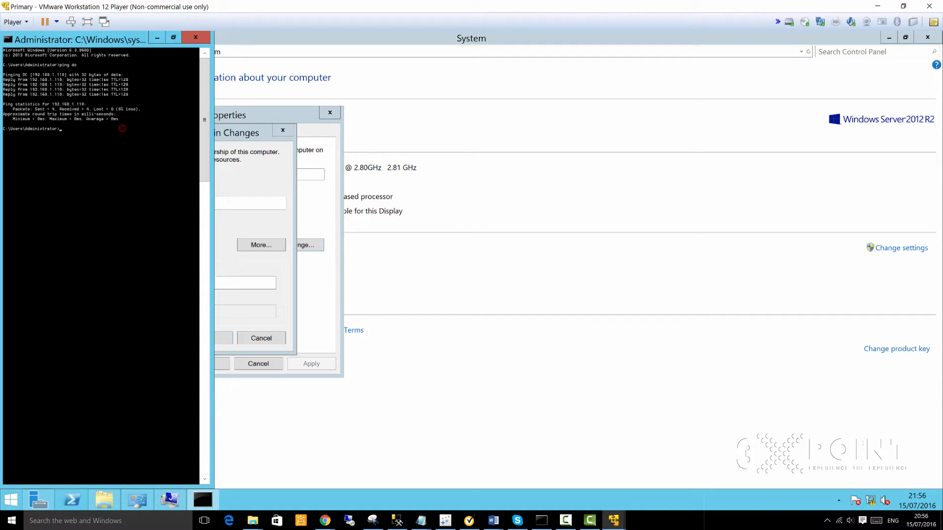
Step: Close the ping command prompt, the computer name dialogs and the System window
click(196, 35)
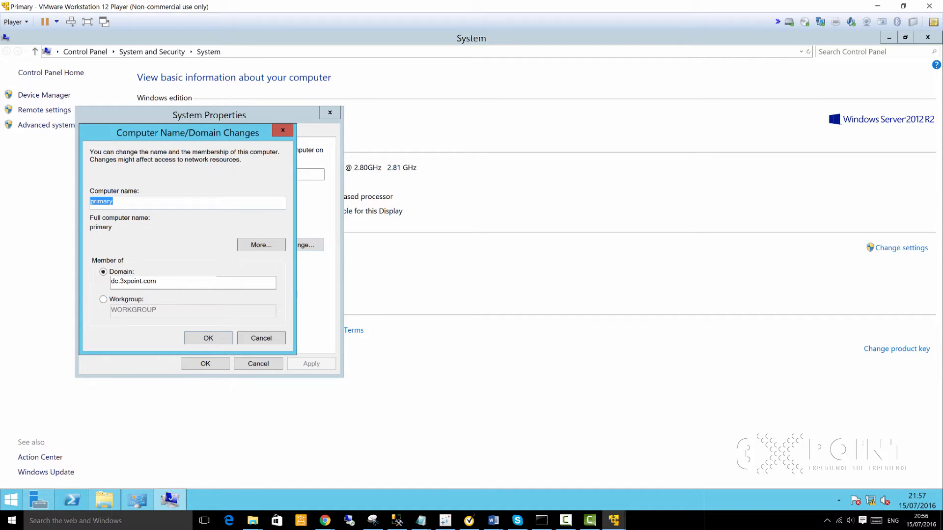
click(283, 130)
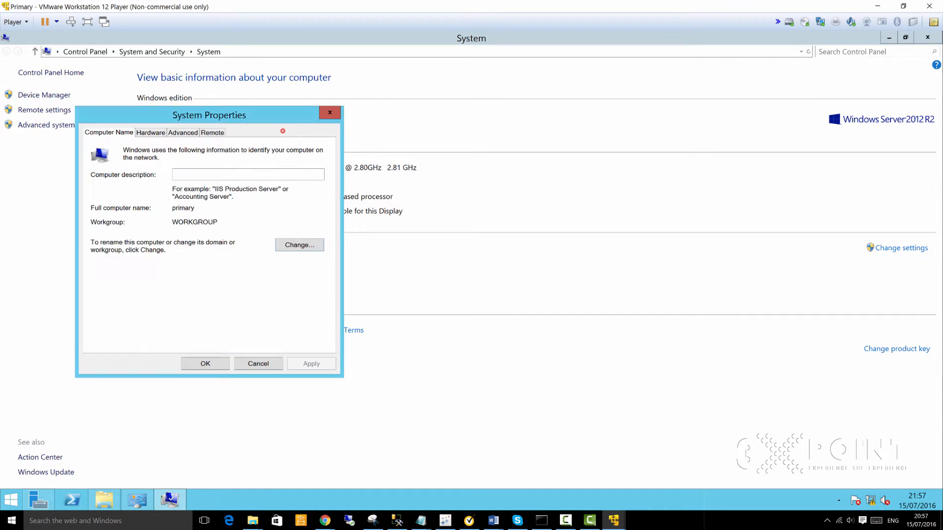
click(330, 112)
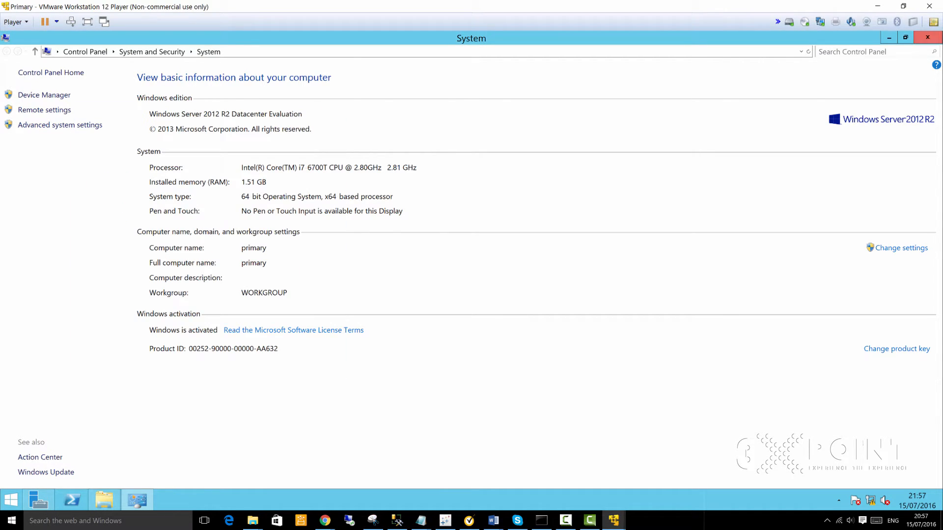
click(904, 37)
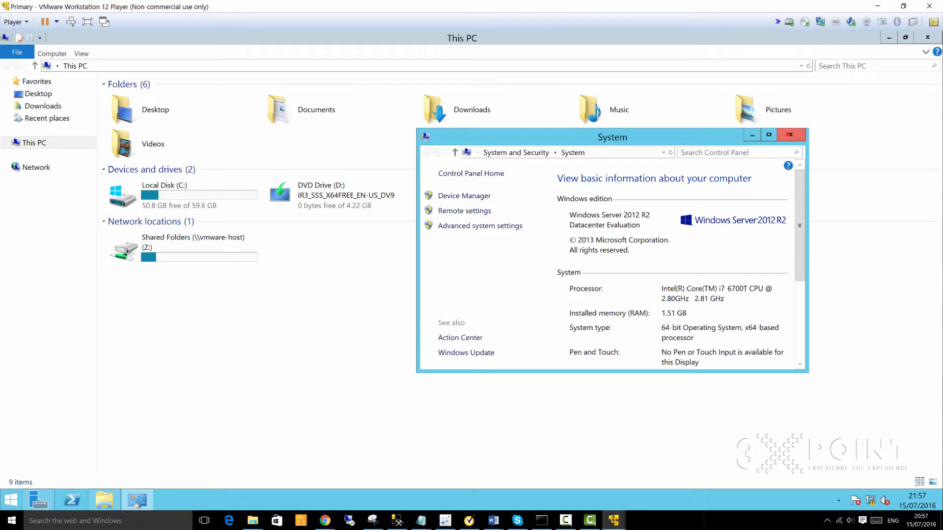
click(790, 134)
click(869, 501)
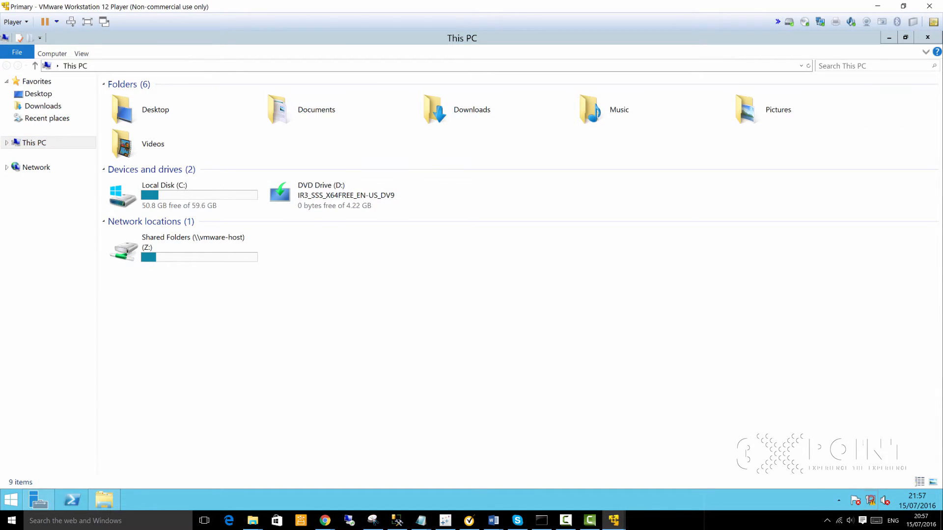
click(710, 317)
Step: Open the Ethernet0 adapter's IPv4 properties from Network and Sharing Center
right_click(869, 501)
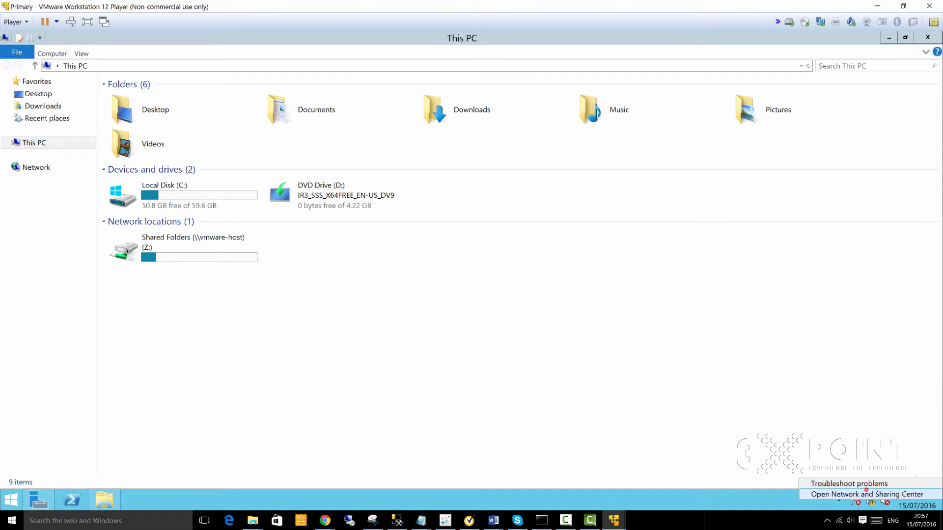
click(867, 494)
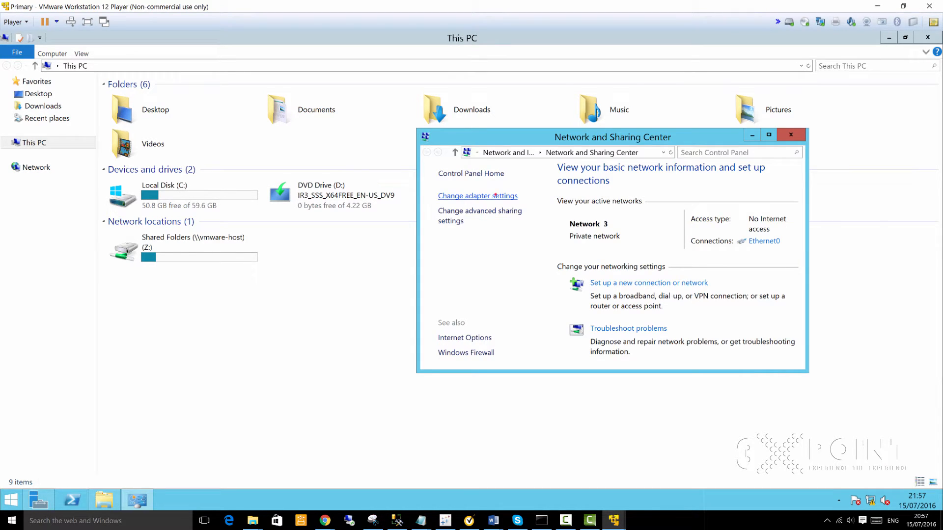
click(493, 195)
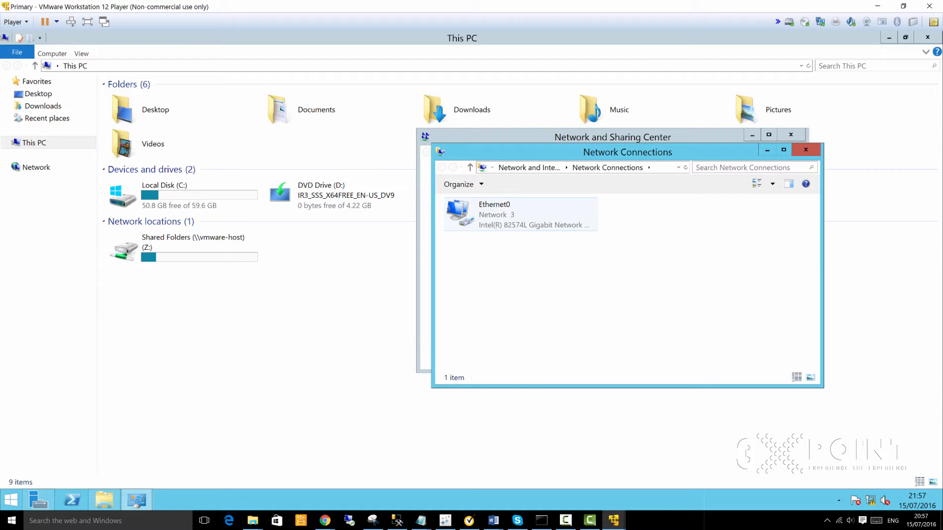
click(488, 215)
right_click(489, 217)
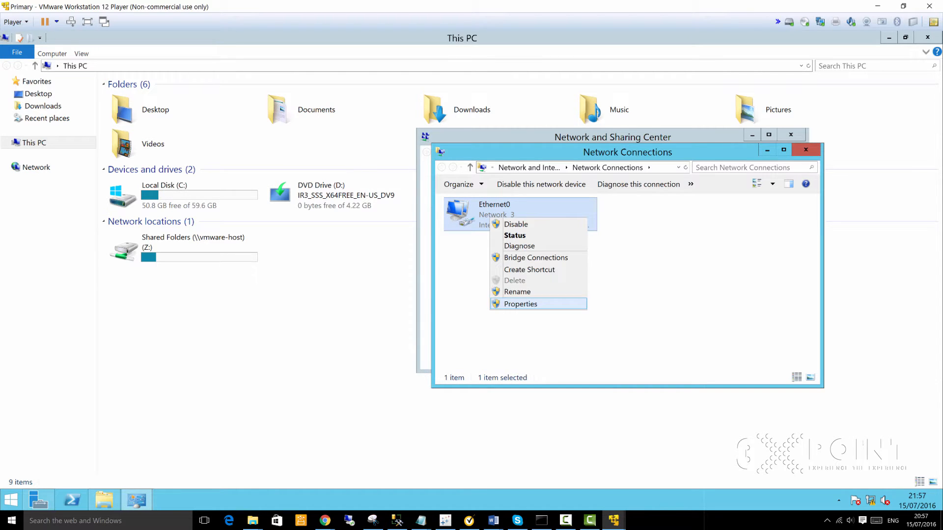
click(518, 304)
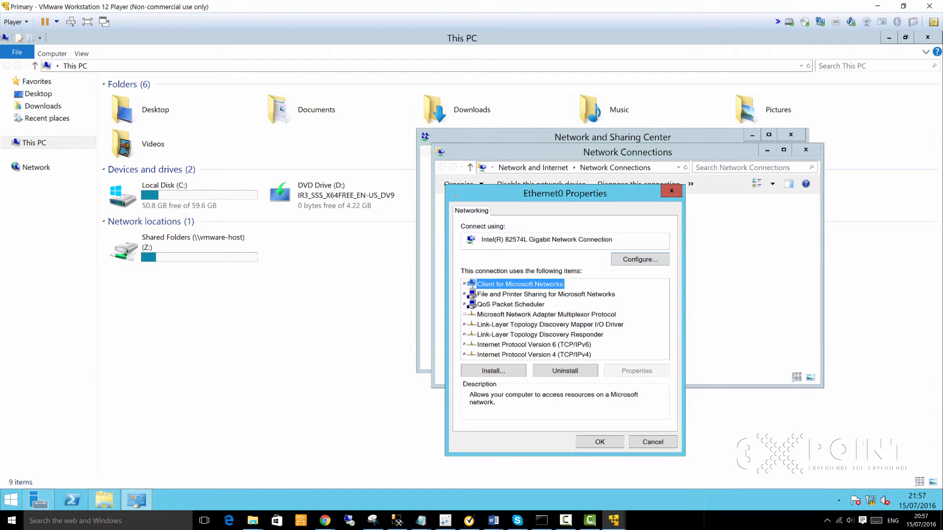
click(577, 354)
click(636, 372)
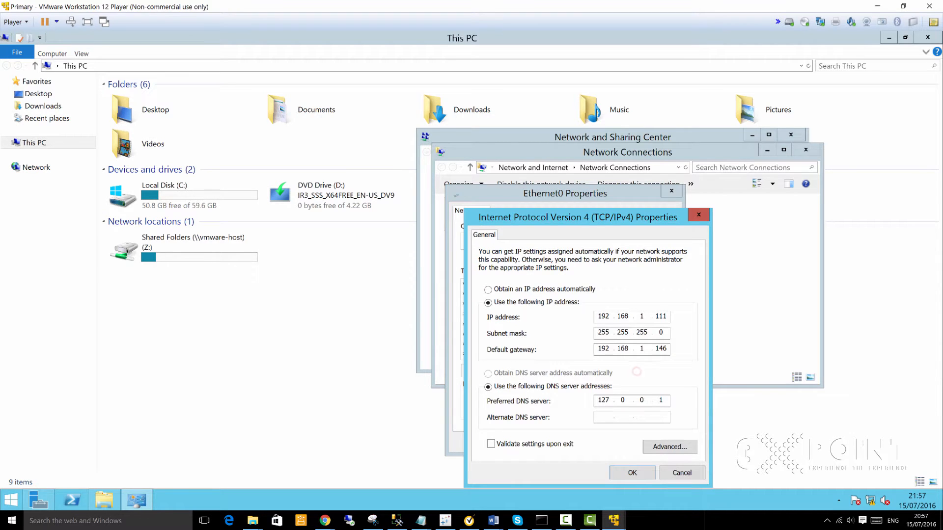
Step: Change the preferred DNS server from 127.0.0.1 to 192.168.1.110 and confirm
click(667, 400)
key(BackSpace)
key(BackSpace)
key(BackSpace)
key(BackSpace)
key(BackSpace)
key(BackSpace)
text(192.168.111.0)
key(BackSpace)
key(BackSpace)
key(BackSpace)
text(.110)
click(636, 468)
click(601, 441)
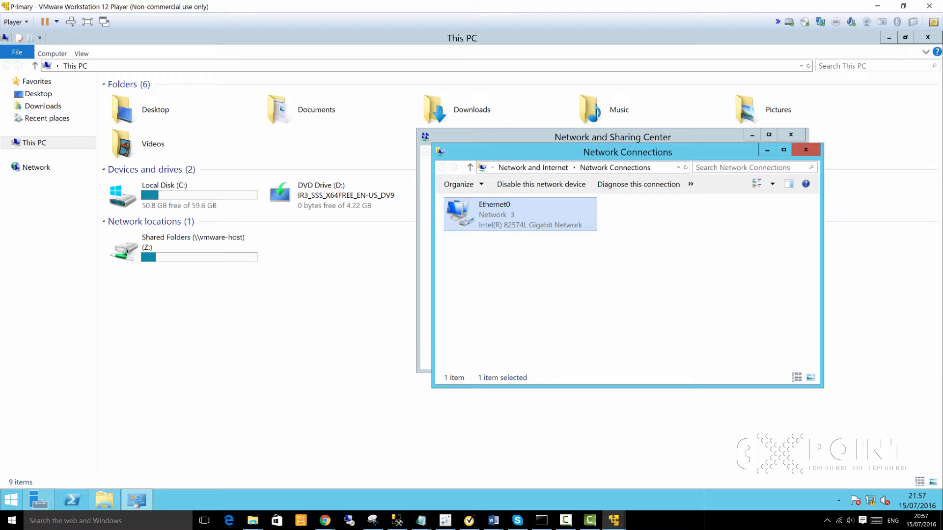
click(275, 452)
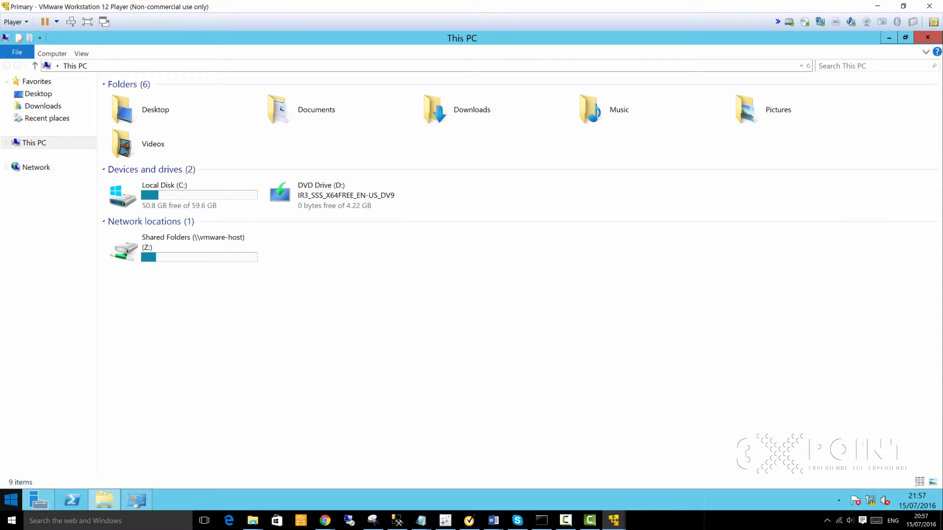
Step: Ping dc.3xpoint.com from an administrator command prompt, getting replies from 192.168.1.110
right_click(10, 500)
click(35, 472)
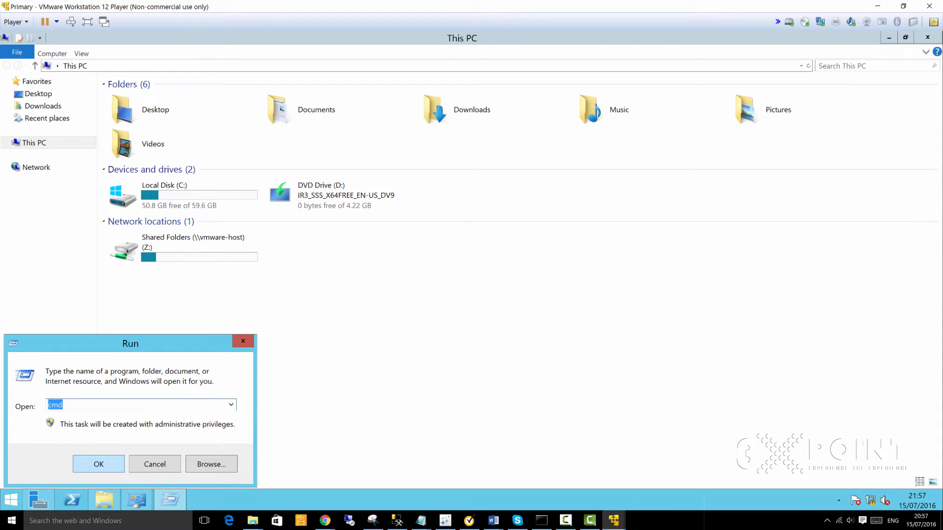
click(112, 467)
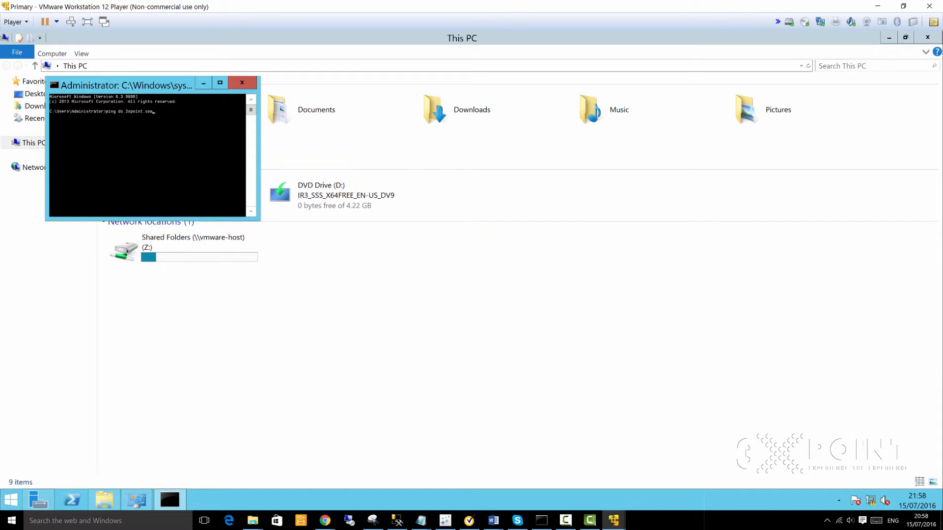
key(Return)
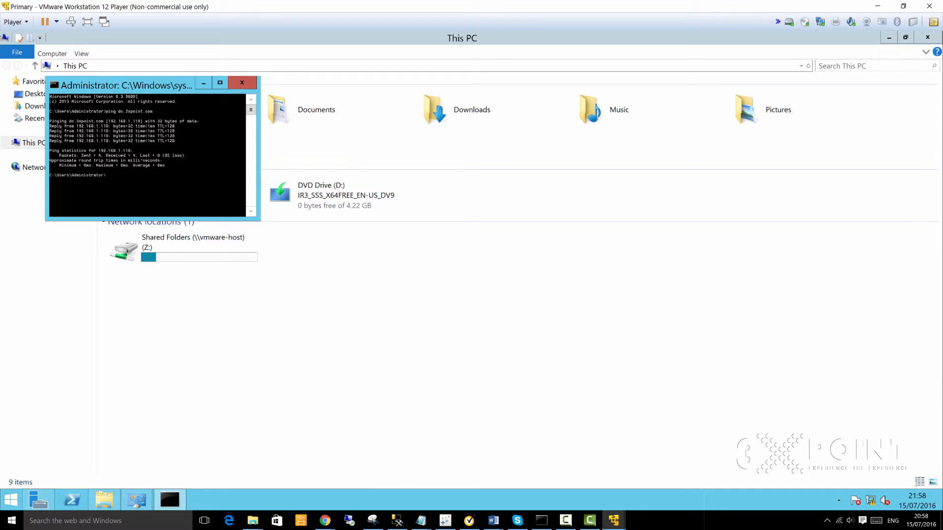
click(105, 500)
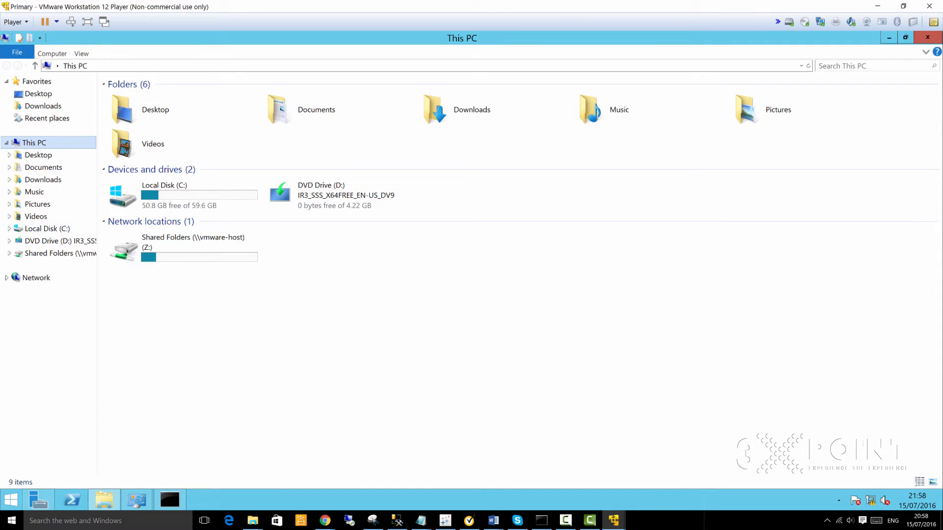
Step: Open the computer name/domain changes dialog from This PC's system properties
right_click(33, 142)
click(63, 248)
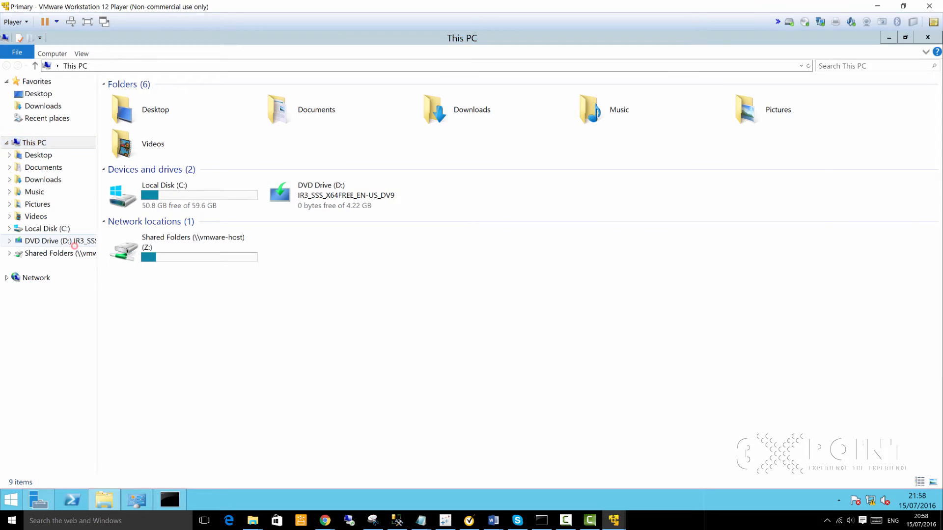
double_click(680, 153)
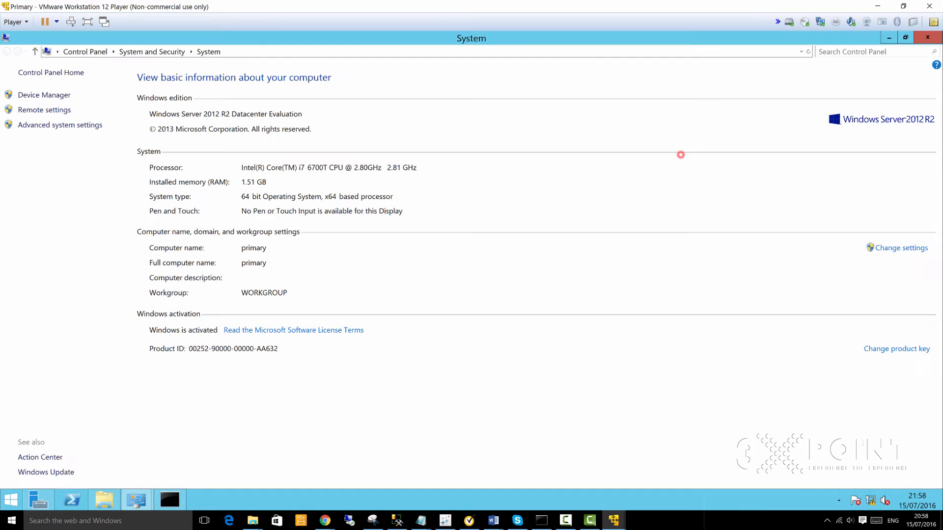
click(901, 248)
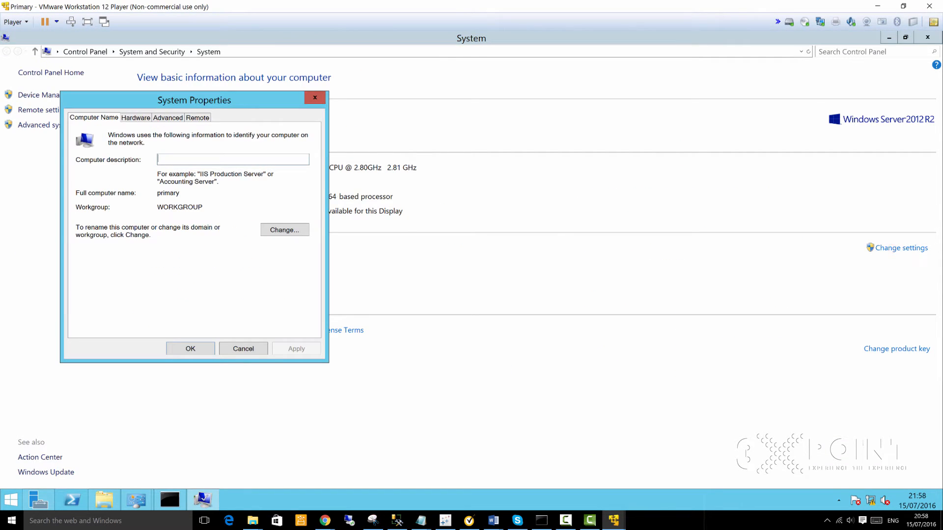
click(285, 230)
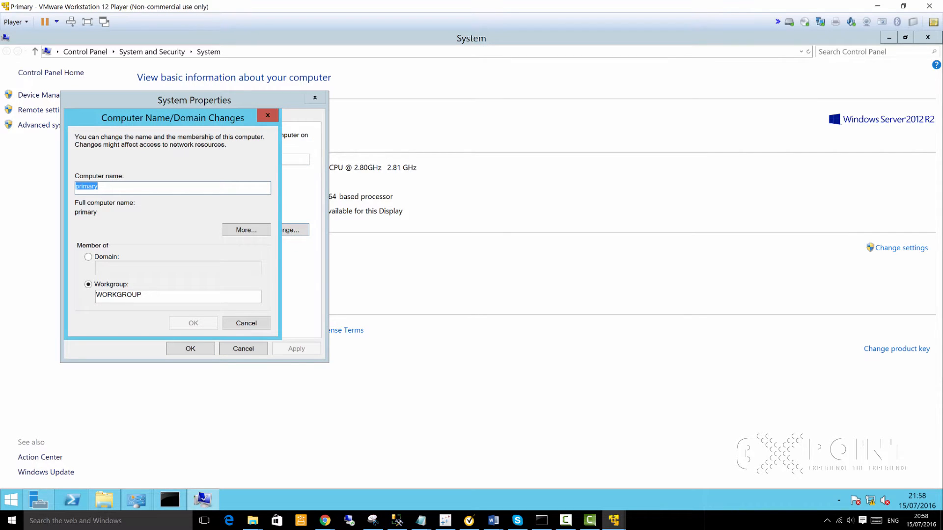
Step: Make the computer a member of domain dc.3xpoint.com, reaching the account credentials prompt
click(88, 257)
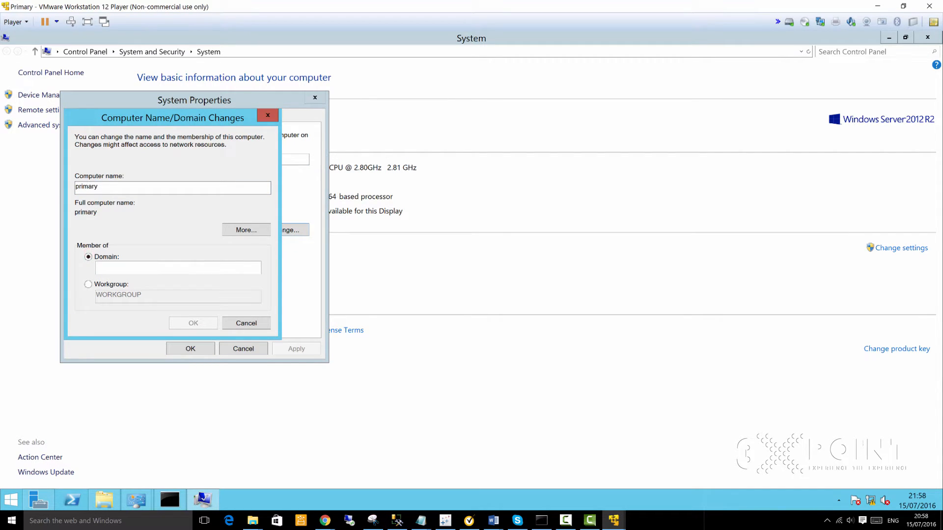
click(214, 267)
text(d)
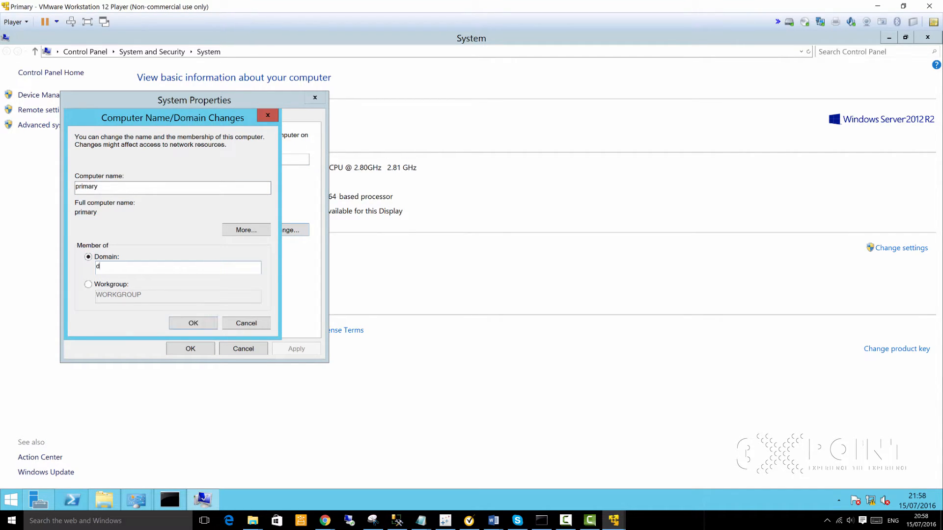
text(c.3xpoint.com)
key(Return)
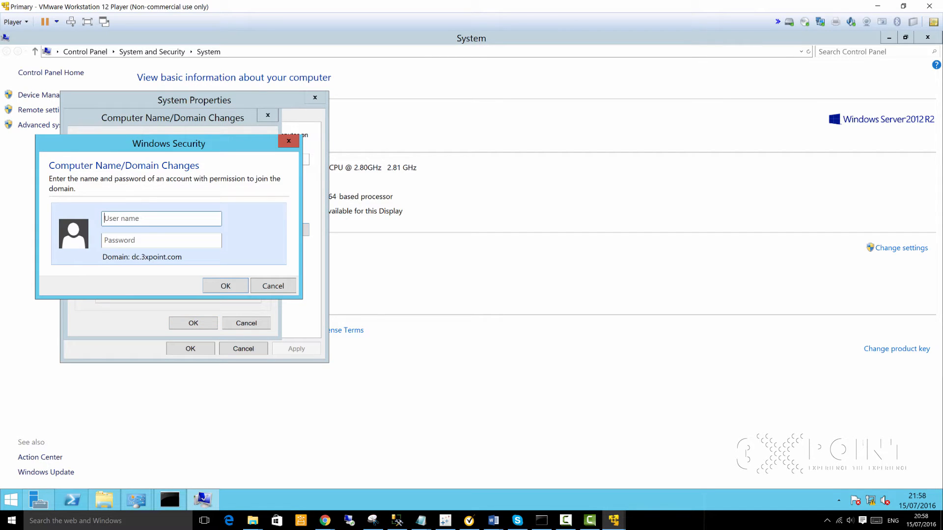
click(151, 219)
key(Tab)
click(157, 244)
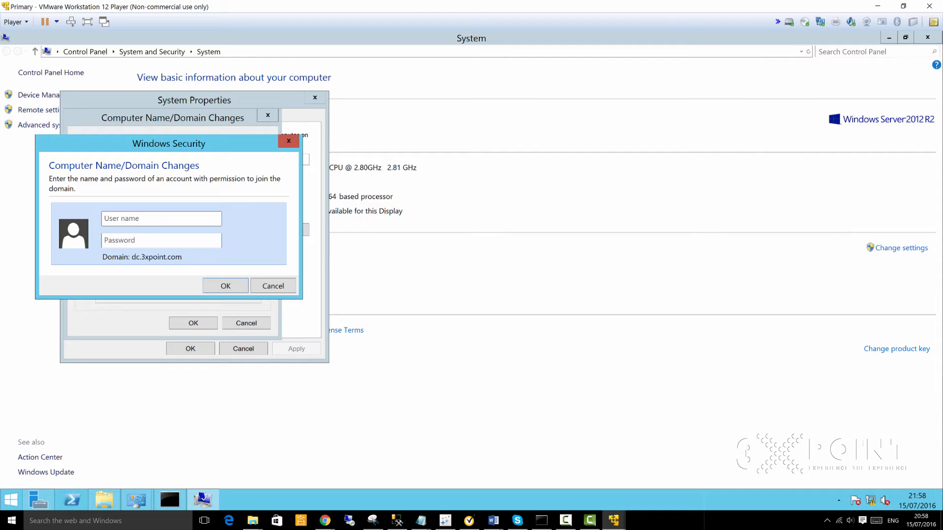
click(157, 216)
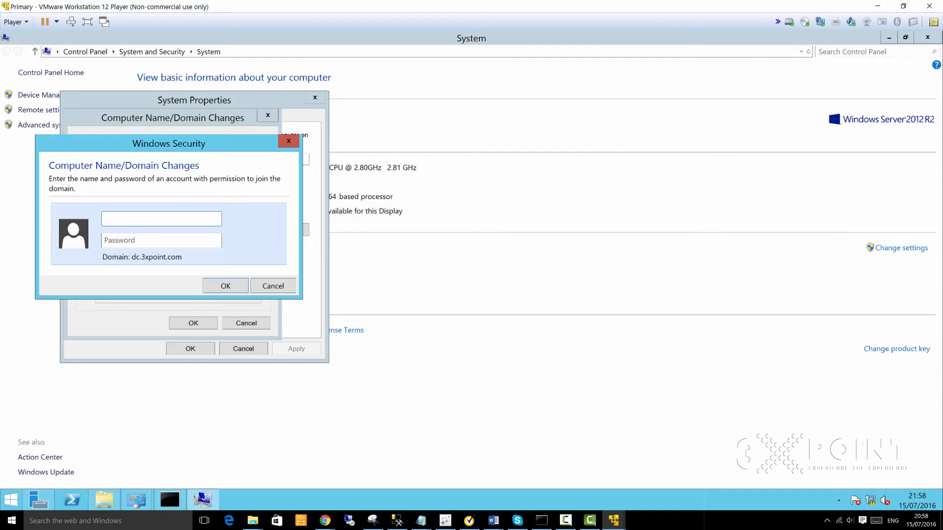
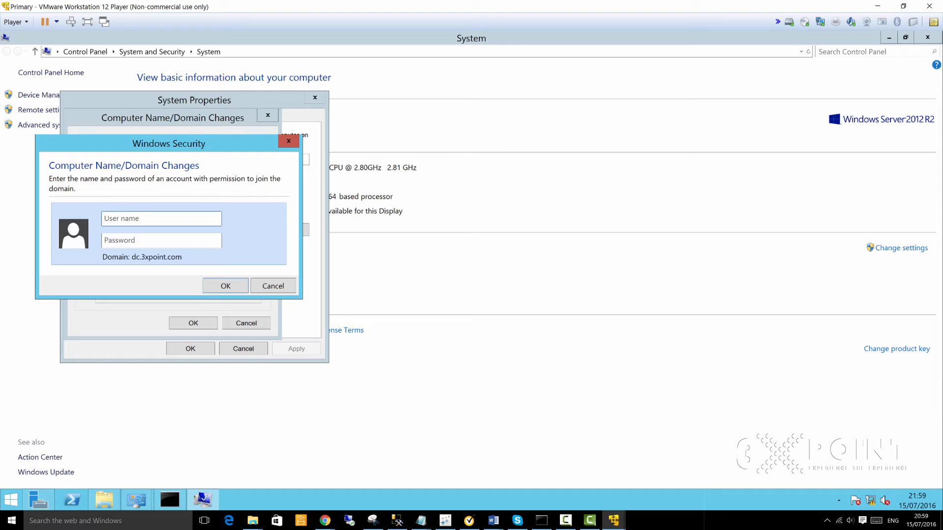
Step: Submit the dc.3xpoint.com domain administrator user name and password in Windows Security
click(200, 217)
text(dc)
text(.3xpoint)
text(.com)
text(\cluadmin)
text(••••••••)
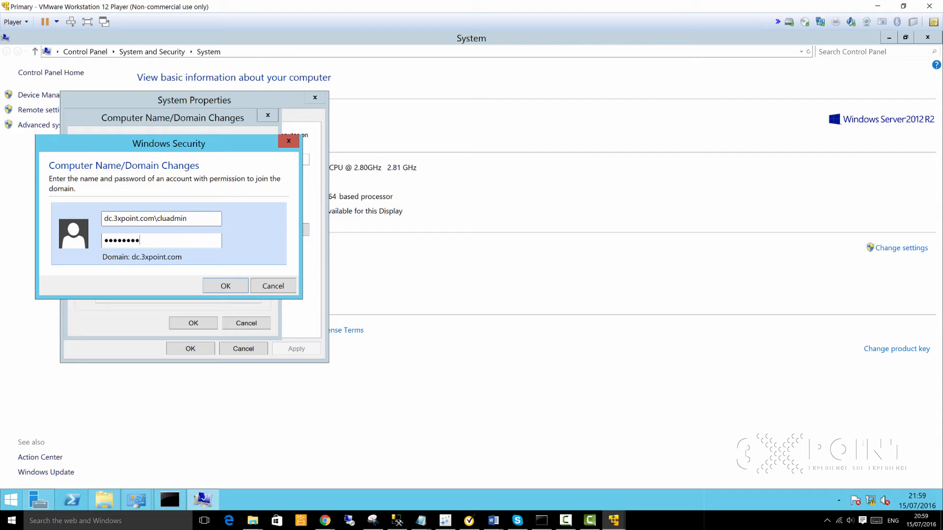
text(•••••)
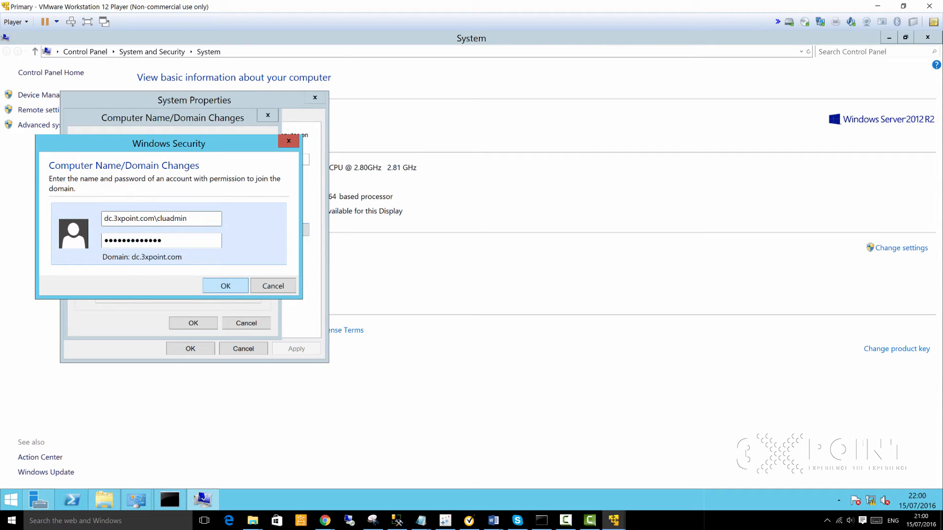
key(Return)
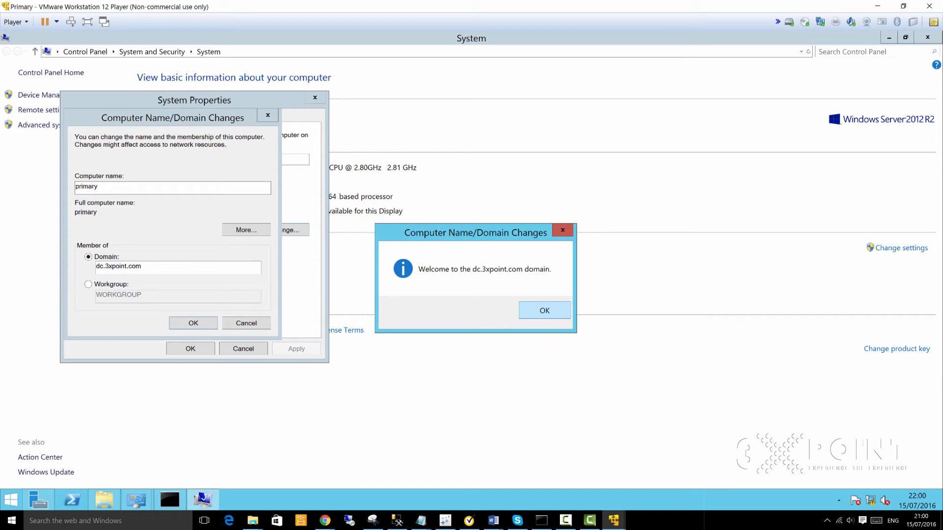
Step: Acknowledge the domain welcome and restart notices, close System Properties, and restart Primary now
key(Return)
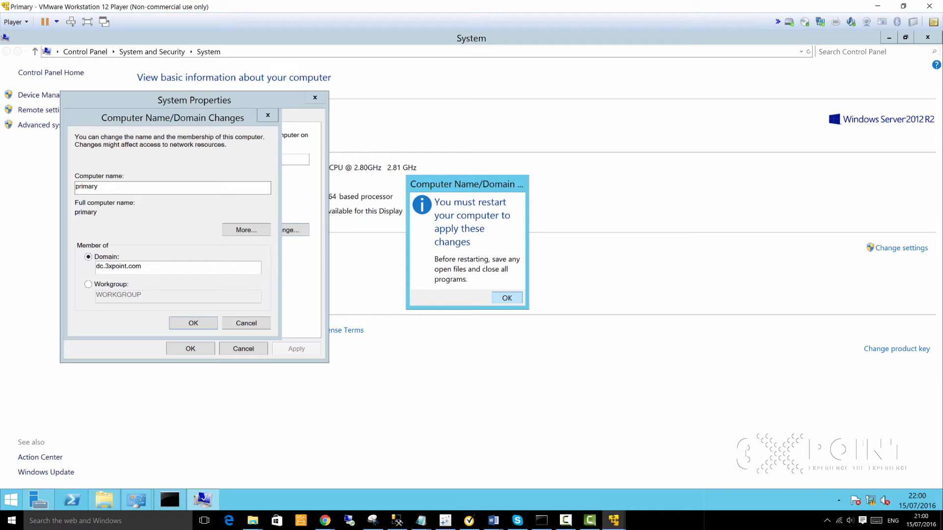
key(Return)
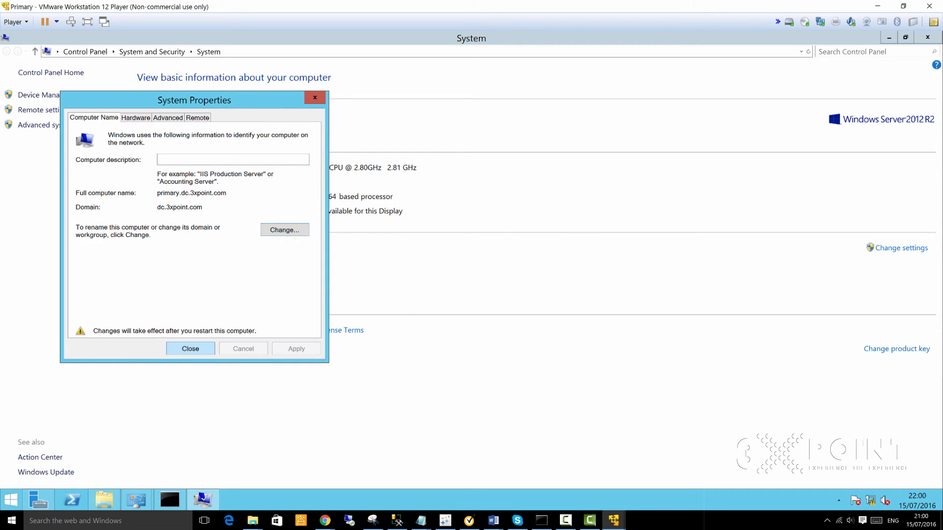
key(Return)
click(445, 285)
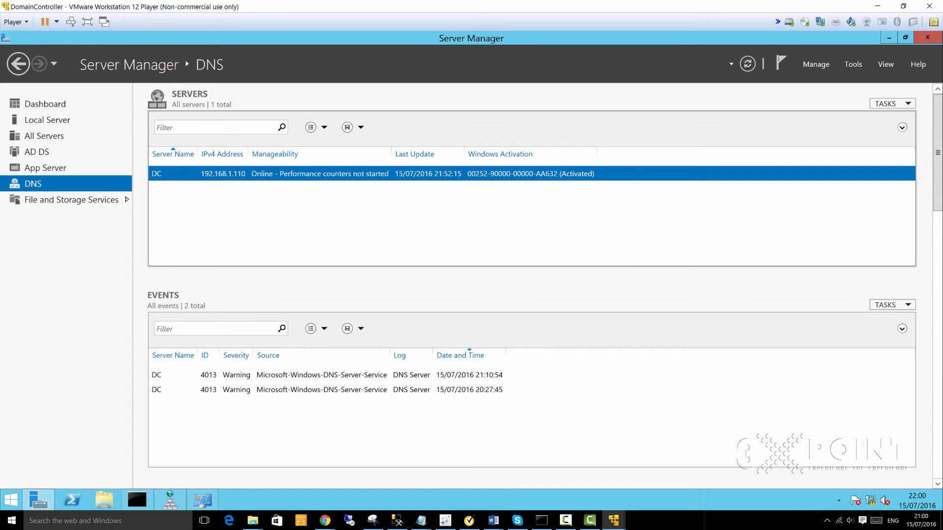
Step: On FileShareServer, replace preferred DNS server 192.168.1.146 with 192.168.1.110 in IPv4 Properties
mouse_move(614, 520)
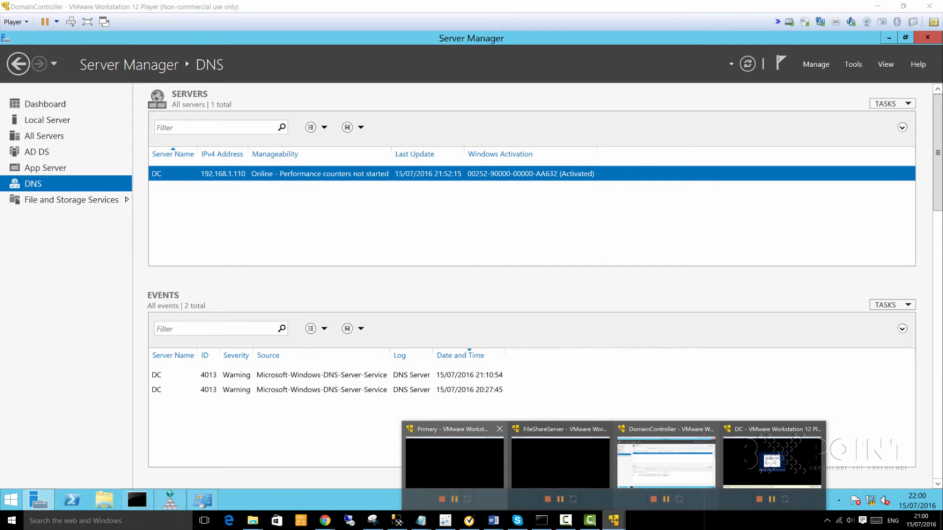
click(560, 461)
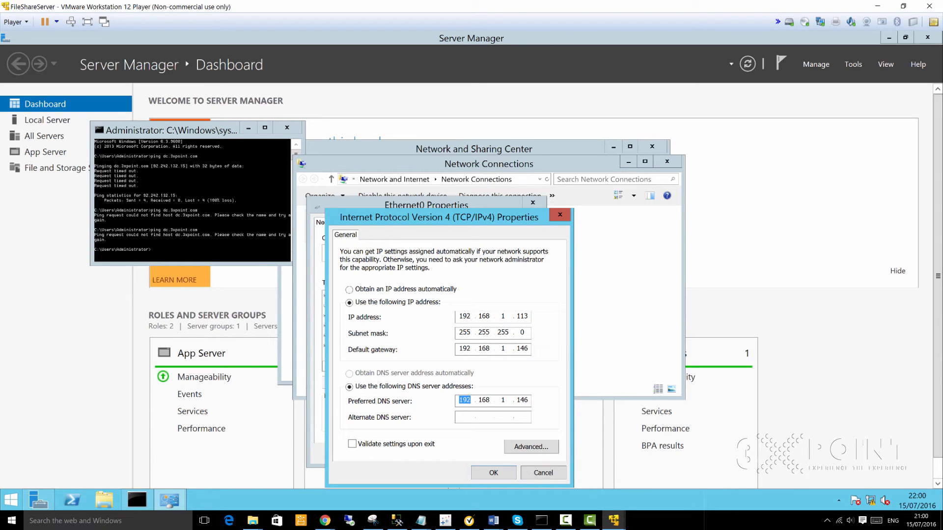
click(514, 400)
click(528, 399)
click(560, 216)
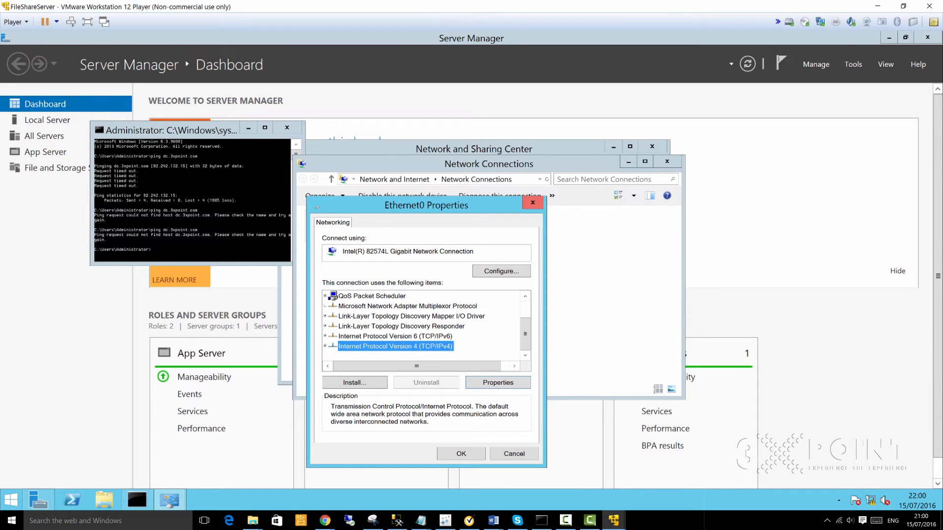
click(498, 382)
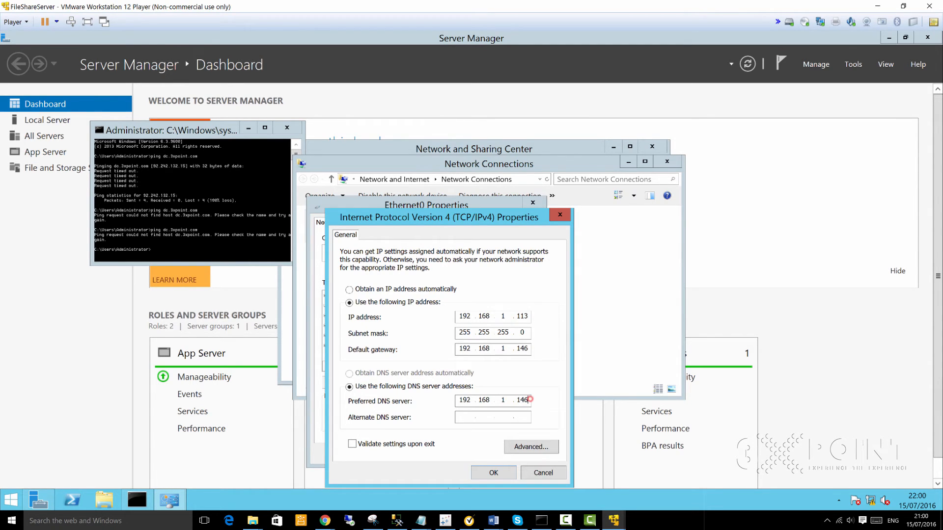
key(BackSpace)
key(BackSpace)
key(BackSpace)
key(BackSpace)
key(BackSpace)
key(BackSpace)
key(BackSpace)
key(BackSpace)
key(BackSpace)
key(BackSpace)
text(192.168.1.110)
key(Return)
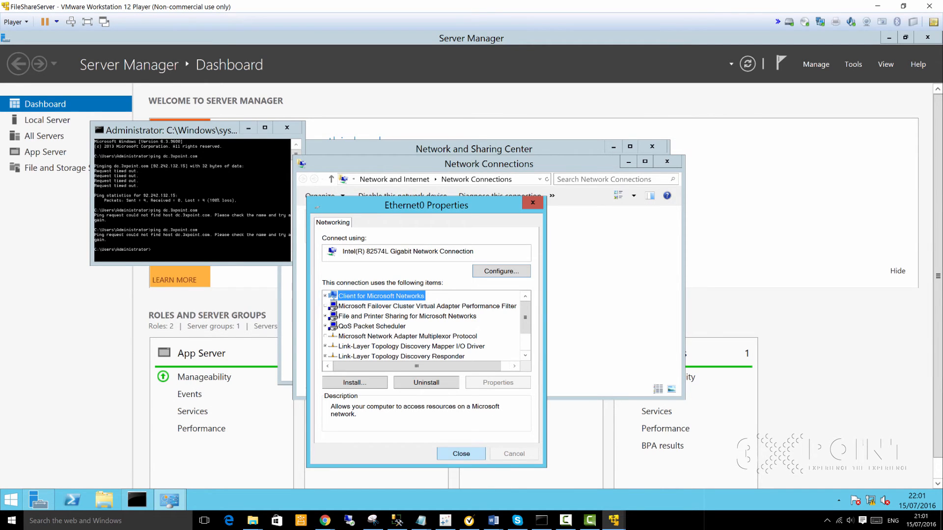
key(Return)
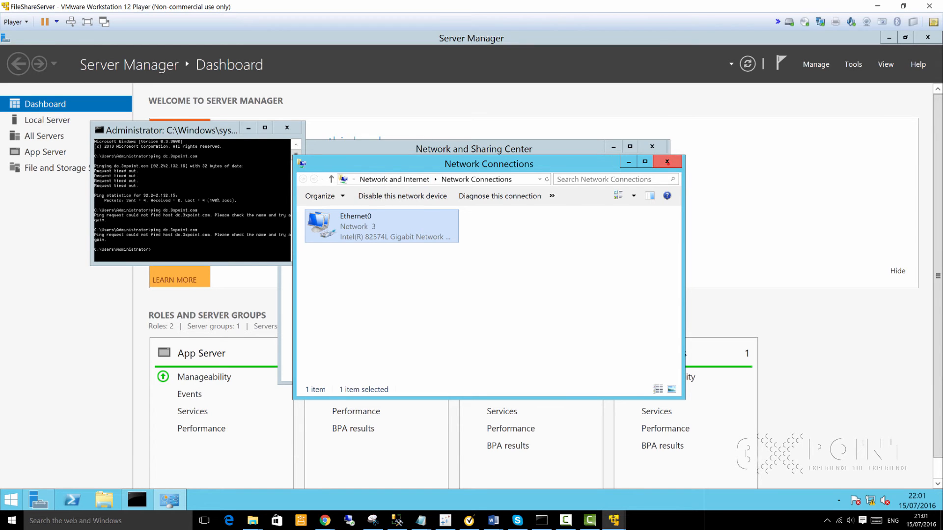
Step: Close the network and command prompt windows and open This PC's System window maximized
click(667, 161)
click(652, 146)
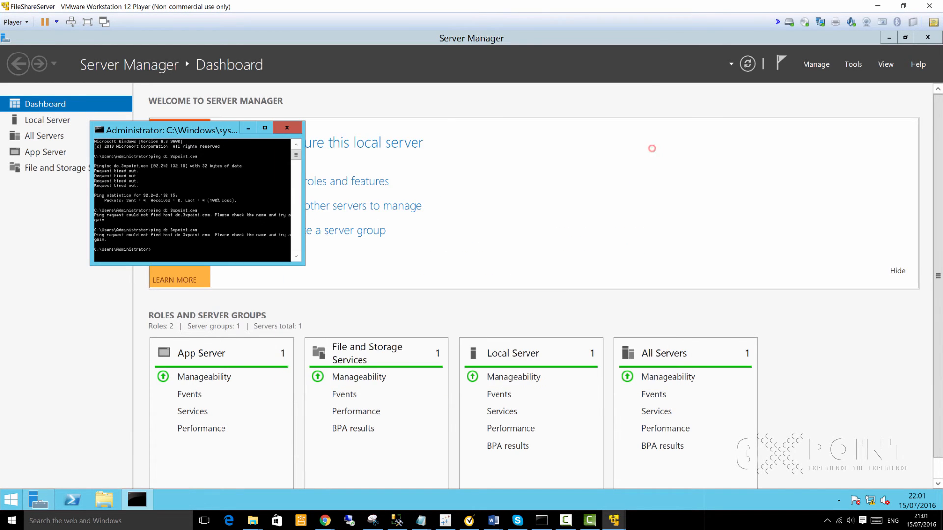
click(290, 128)
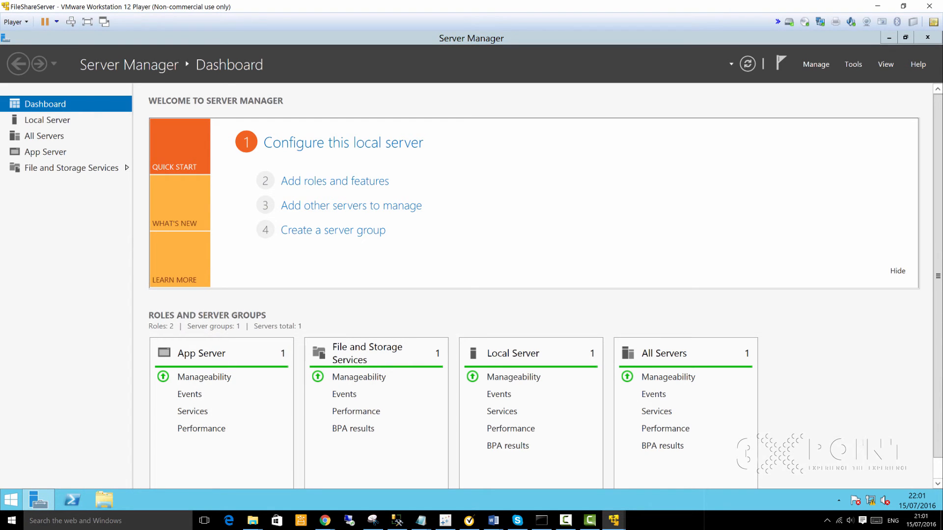
click(104, 500)
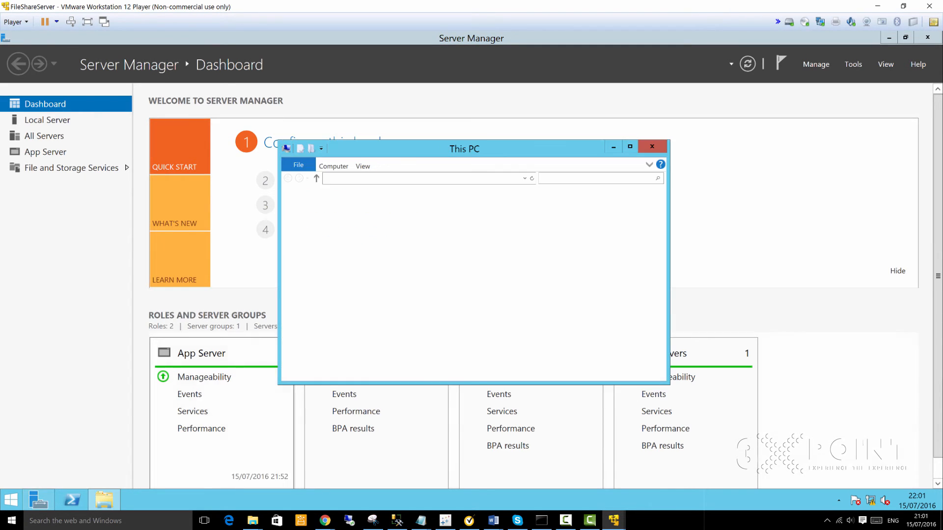
click(629, 147)
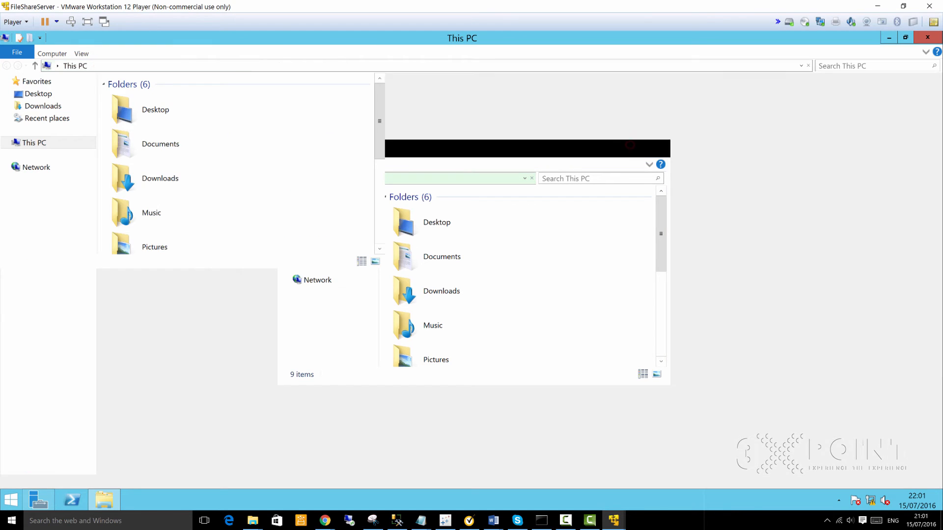
right_click(40, 144)
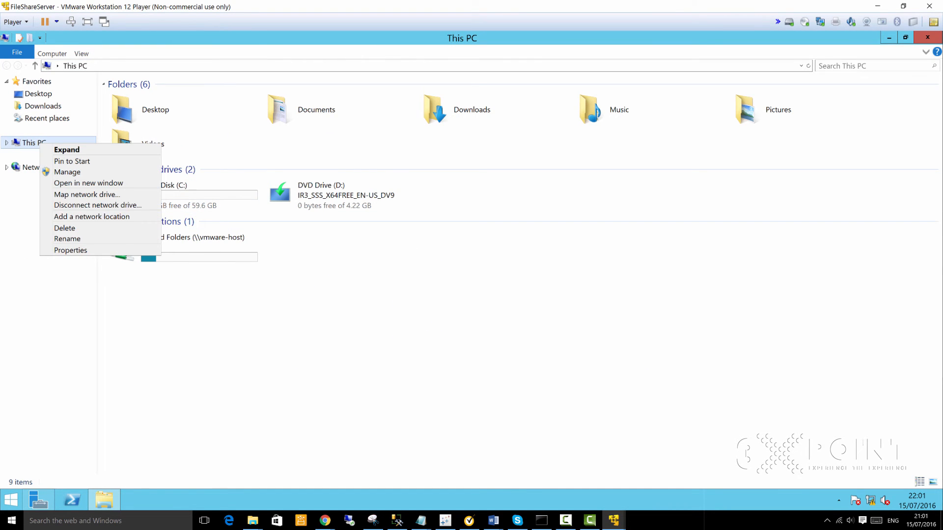
click(68, 249)
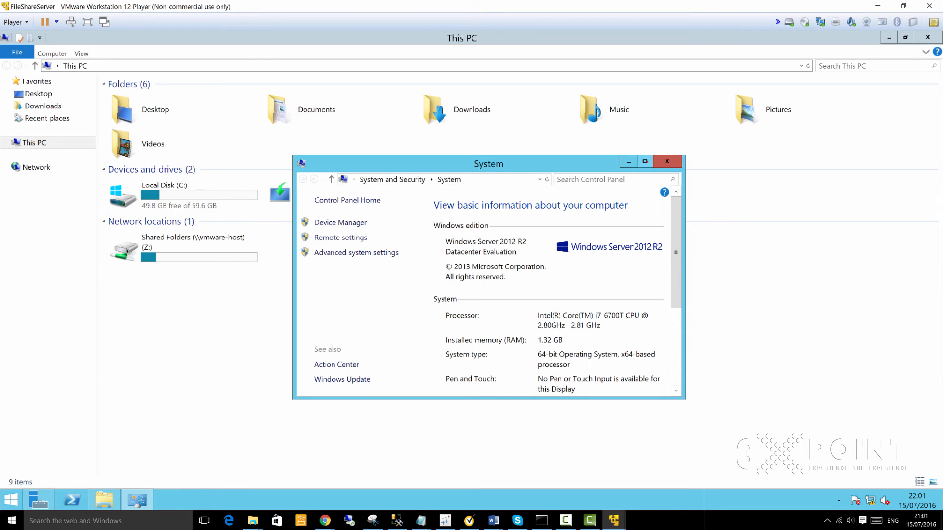
click(644, 161)
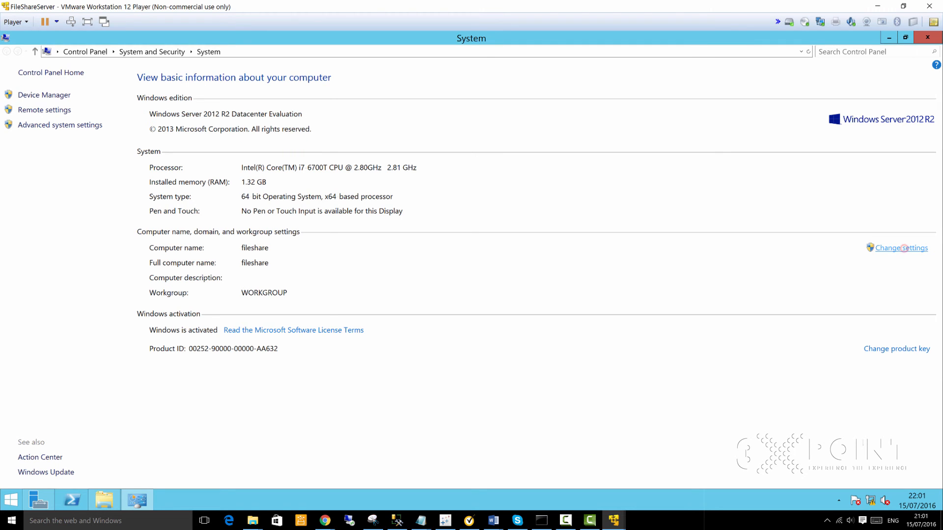
Step: Set the computer's domain membership to dc.3xpoint.com and bring up the credentials prompt
click(903, 248)
click(285, 230)
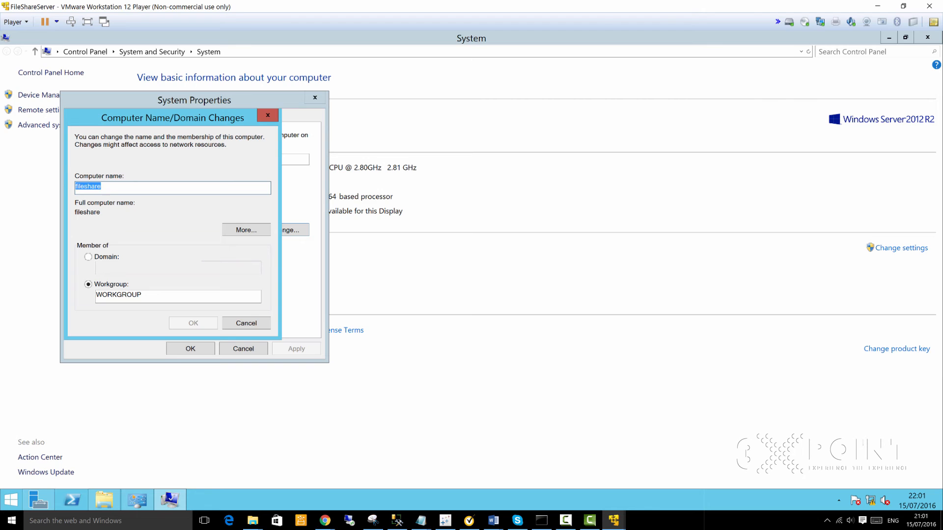
click(88, 257)
click(113, 268)
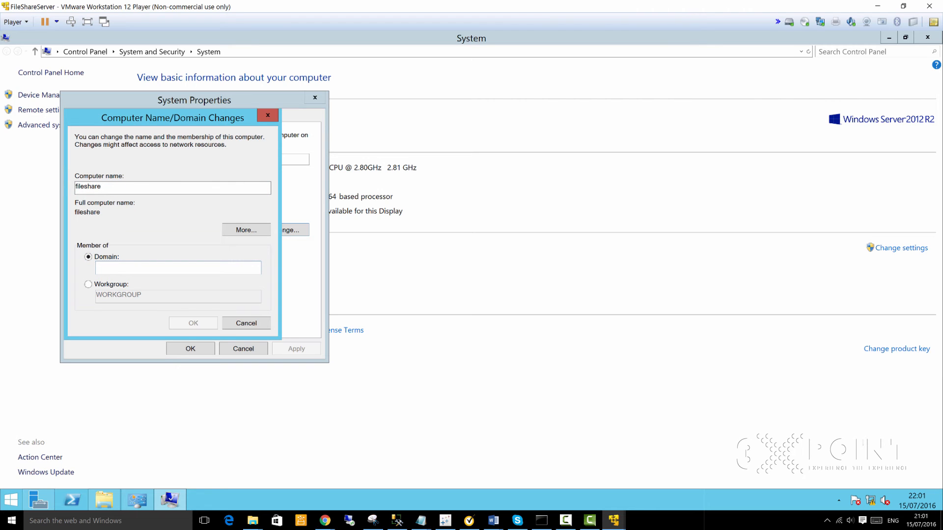
text(dc.3xp)
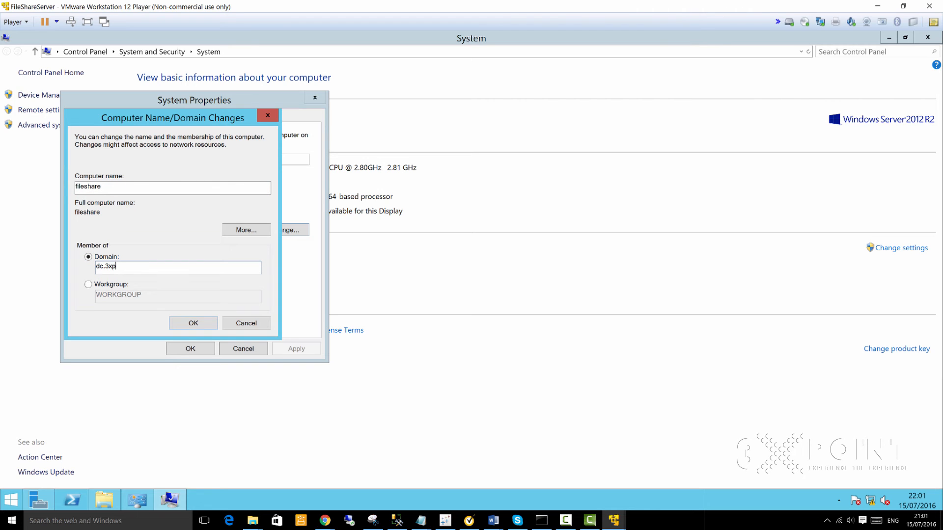
text(oint.com)
click(194, 323)
click(156, 221)
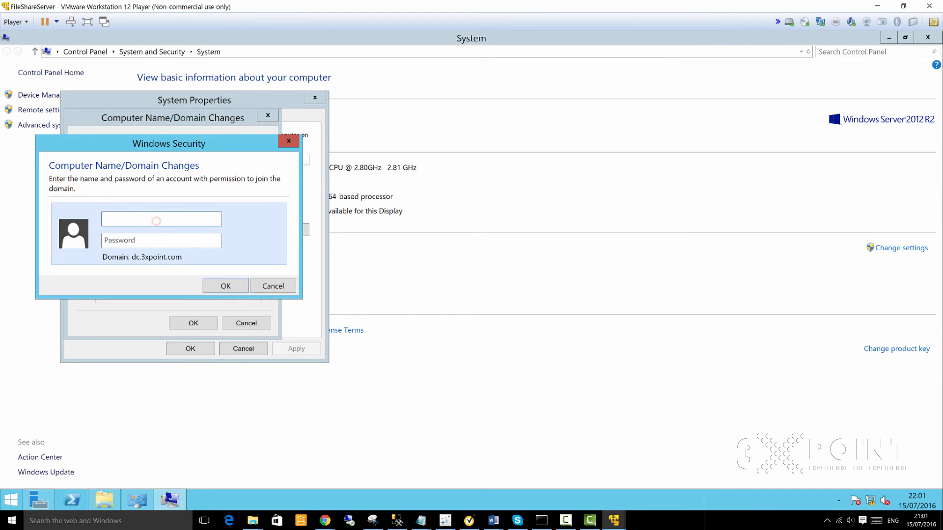
Step: Submit the dc.3xpoint.com domain administrator user name and password
text(dc.3xpoint.com\cluadmin)
click(154, 240)
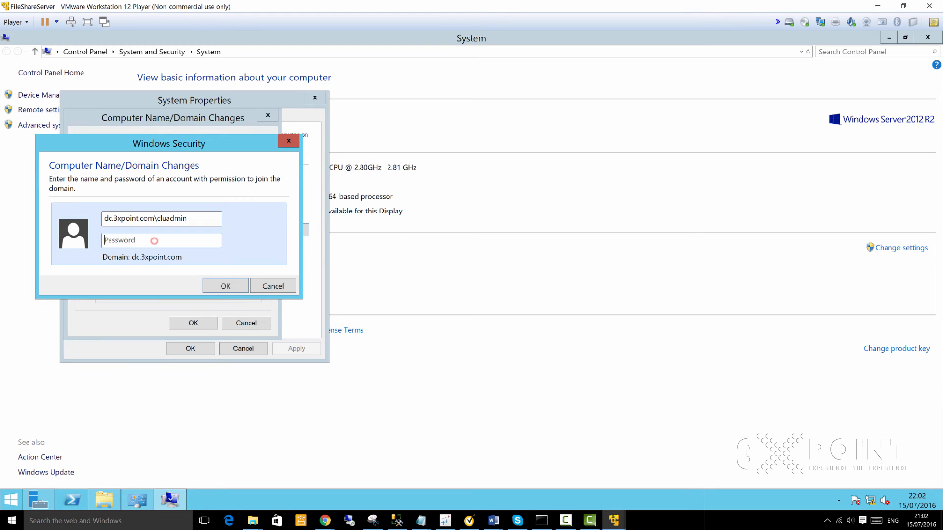
text(•••••••••••••)
click(231, 286)
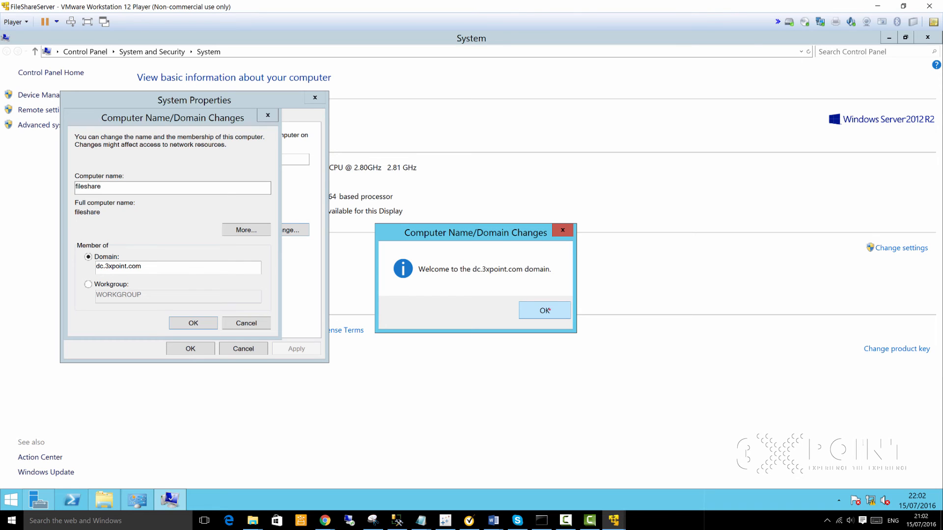
Step: Acknowledge the dc.3xpoint.com welcome and restart notices, then close System Properties
click(550, 310)
click(506, 297)
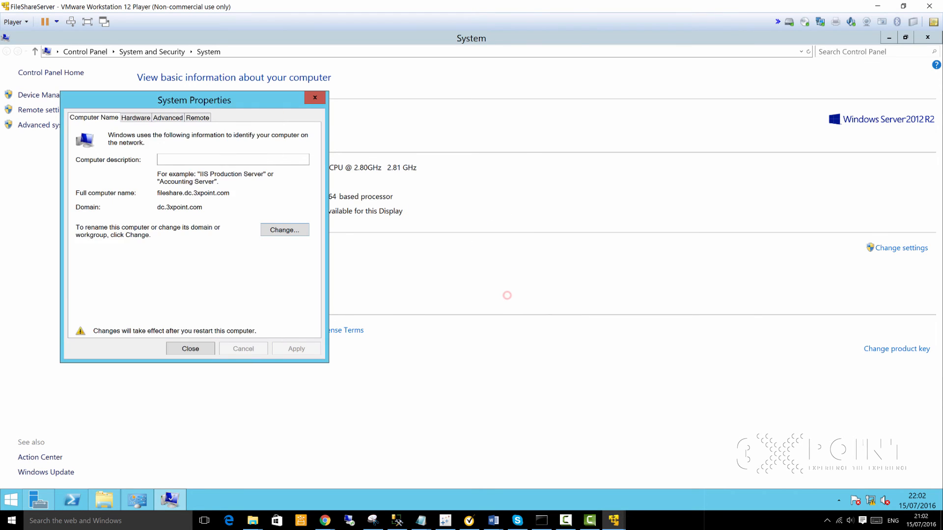
click(196, 348)
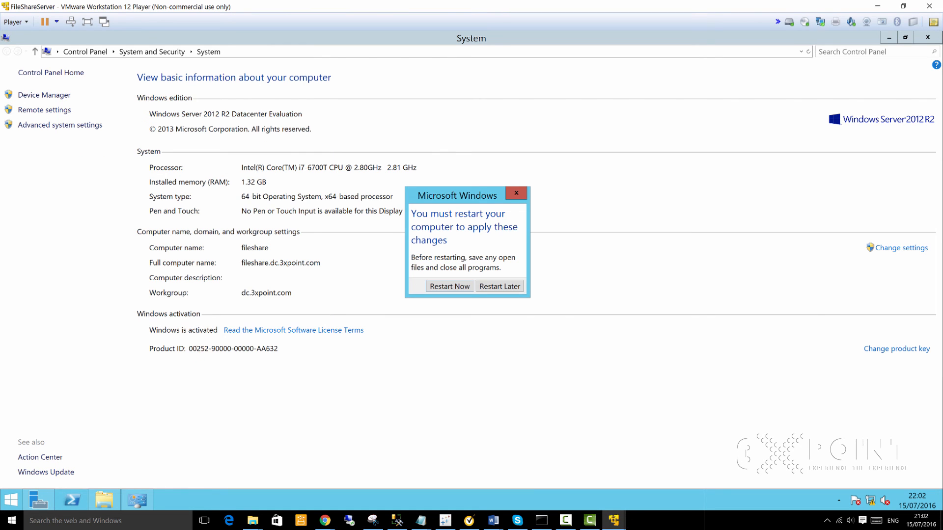
Step: Restart FileShareServer now, then bring the DomainController VM window to the front
click(450, 285)
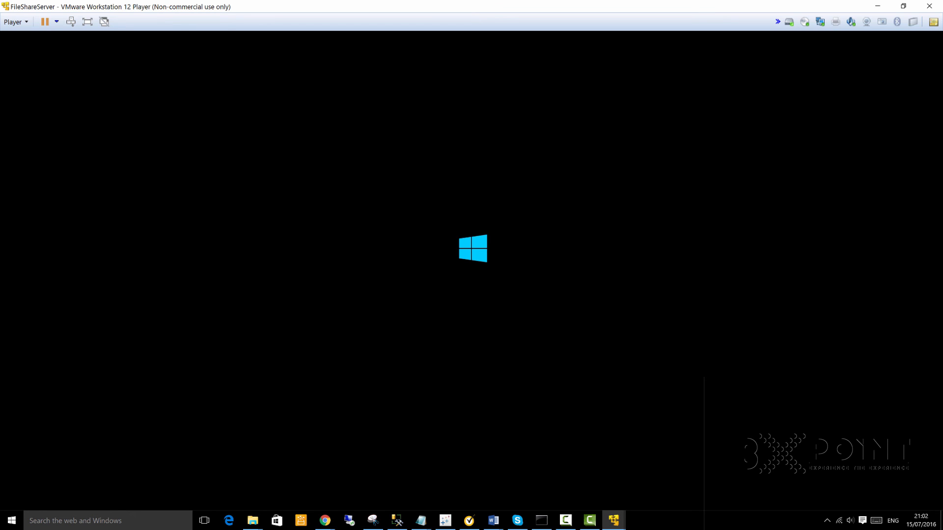
click(614, 520)
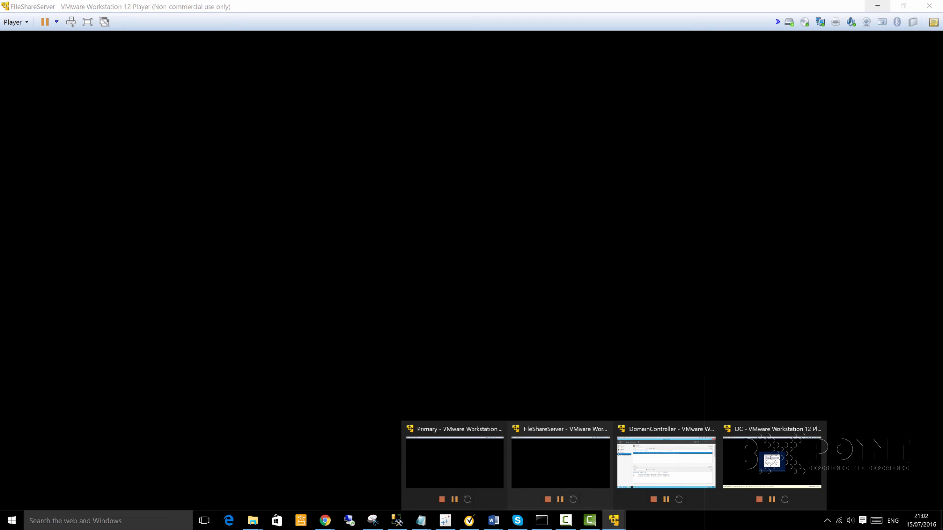
click(878, 6)
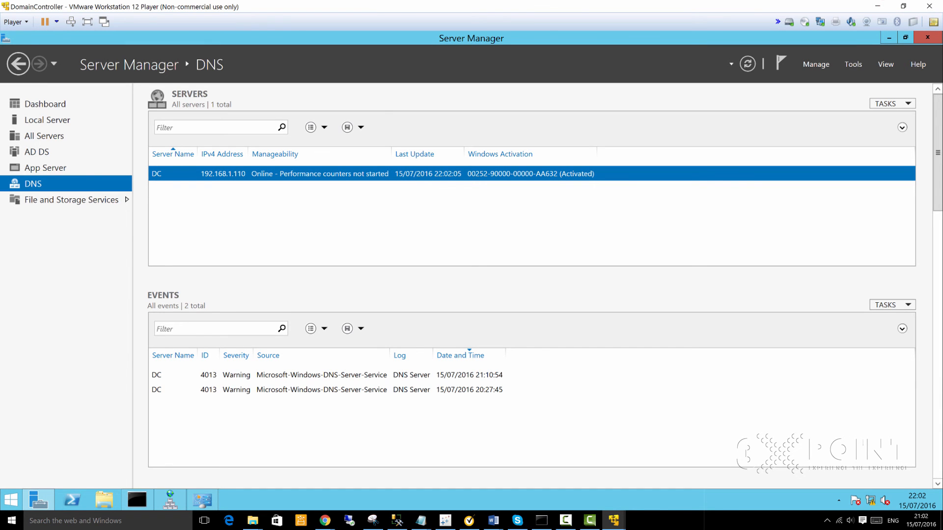
Step: Minimize the DomainController VM and show ProjectRunbook.txt in a restored Notepad window at screen centre
click(878, 5)
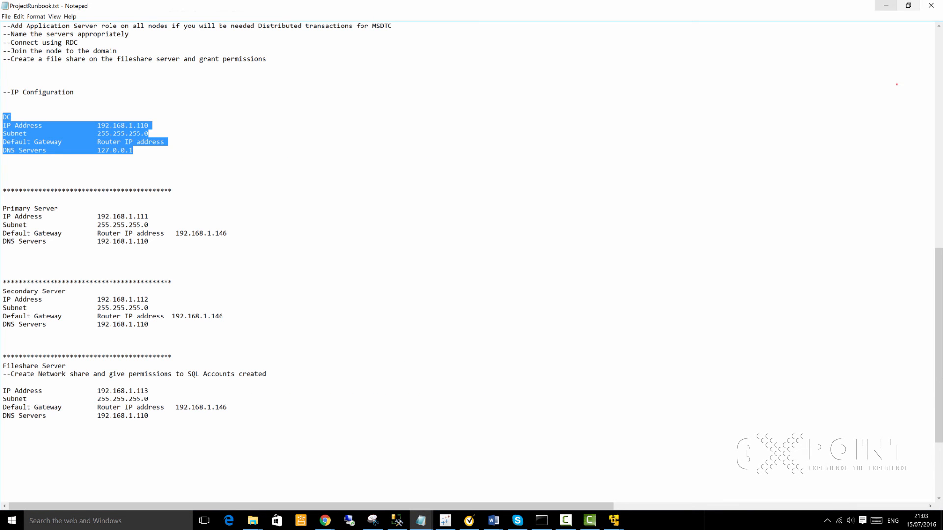
click(896, 83)
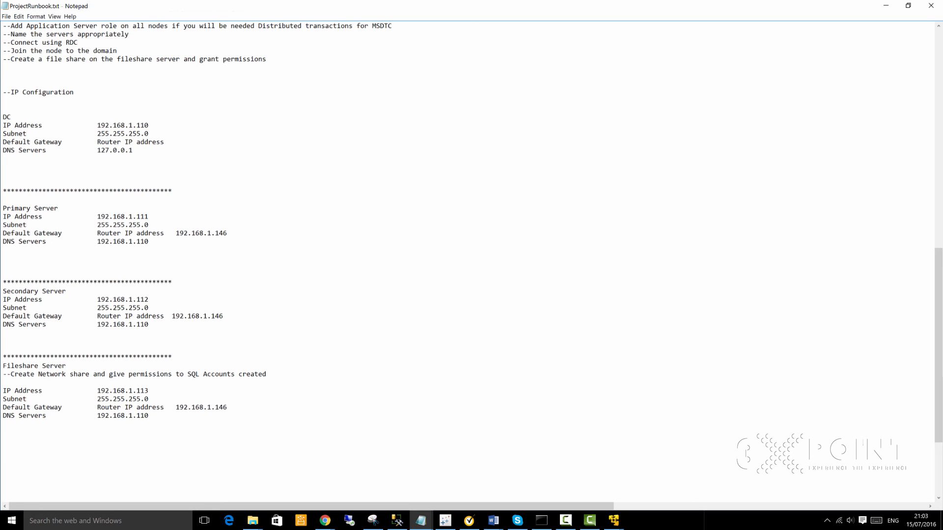
click(907, 6)
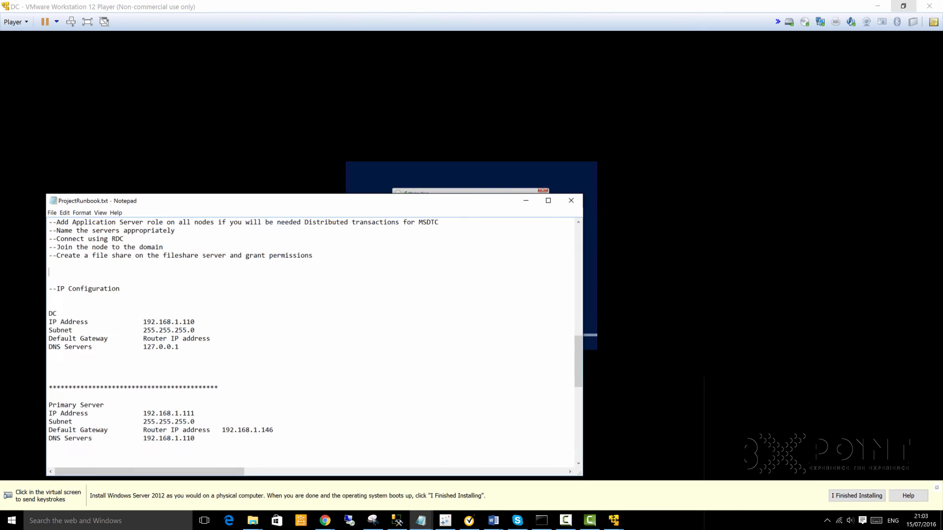
drag(206, 202, 389, 164)
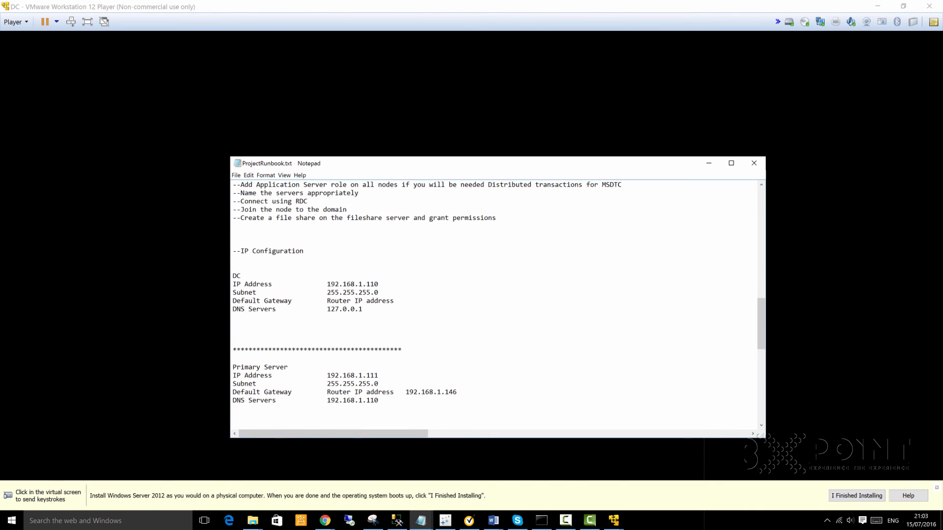